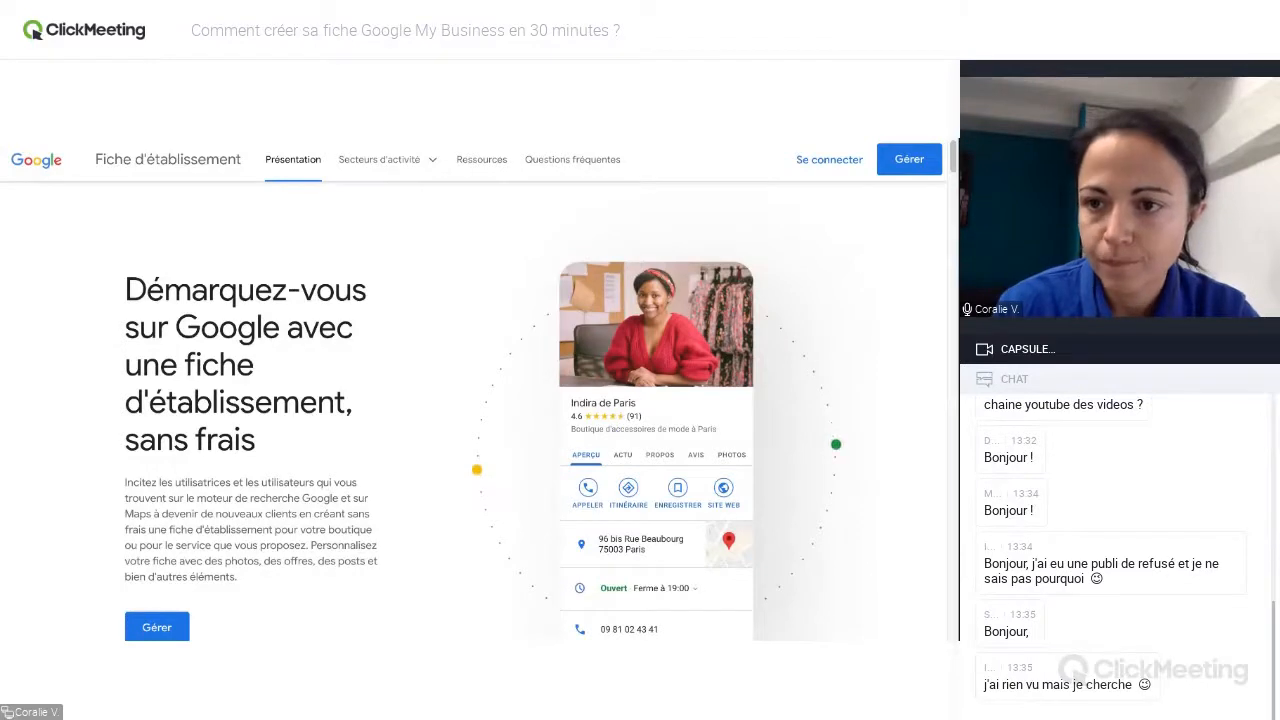
Look through the Présentation page of the Fiche d'établissement site and the business types listed under Secteurs d'activité.
left_click_drag(952, 166, 952, 220)
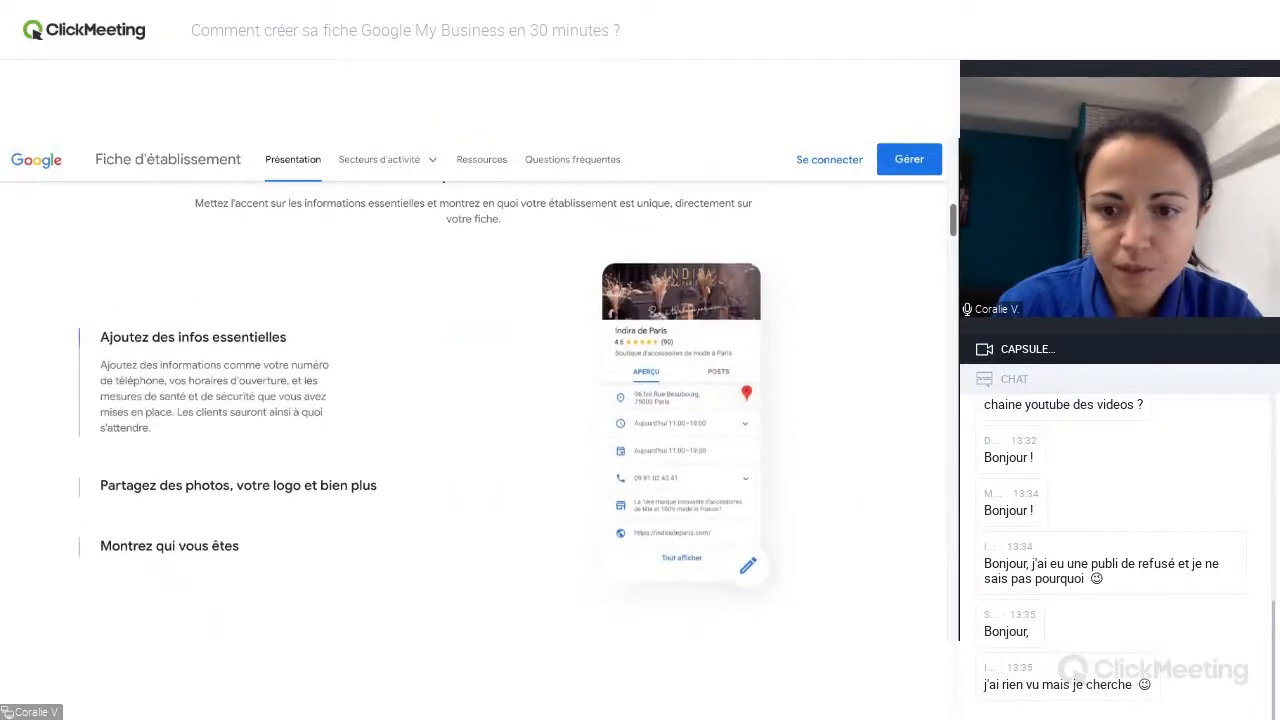
left_click_drag(952, 220, 952, 340)
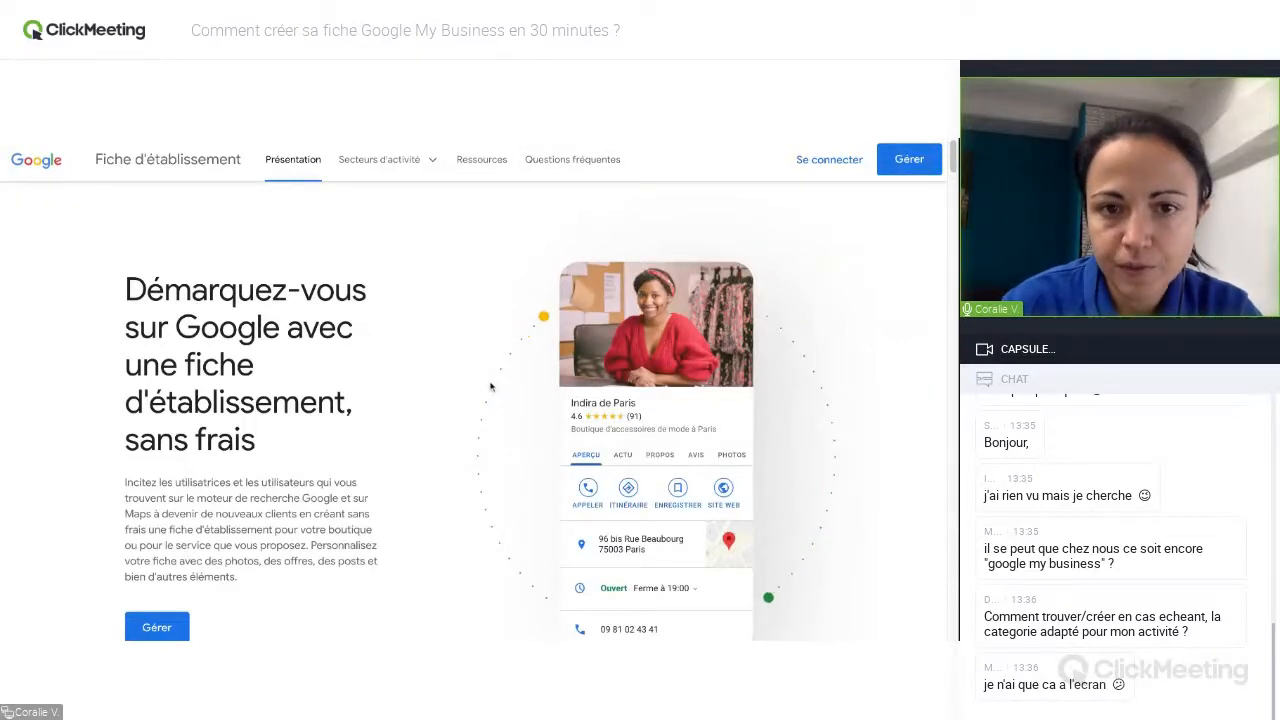
left_click(410, 166)
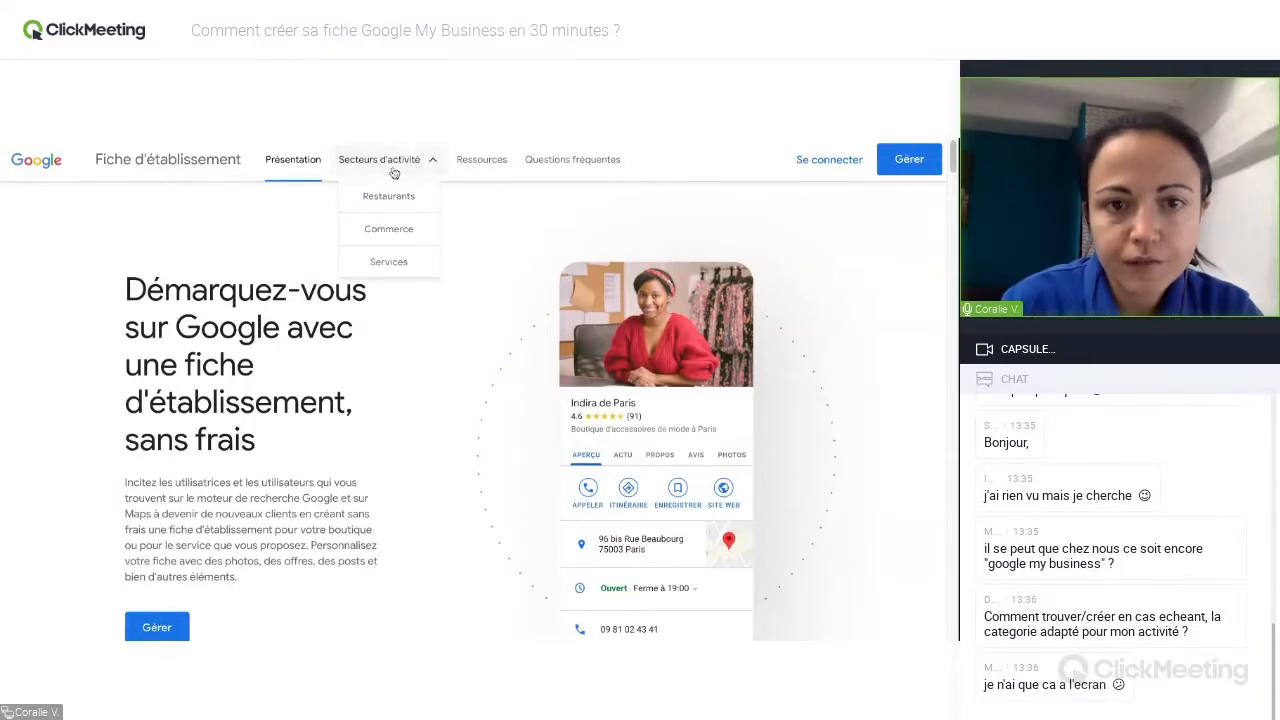
mouse_move(410, 168)
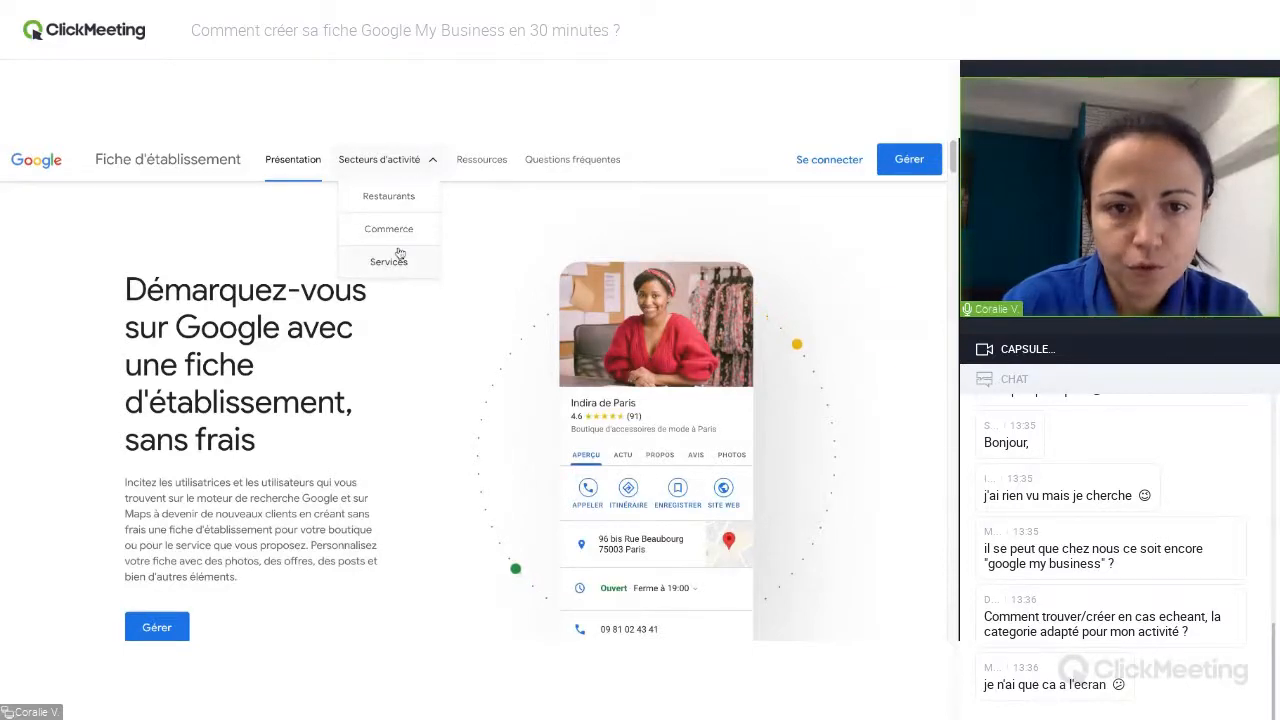
Open the Ressources page and review its advice, marketing kit, articles and other Google solutions.
left_click(500, 166)
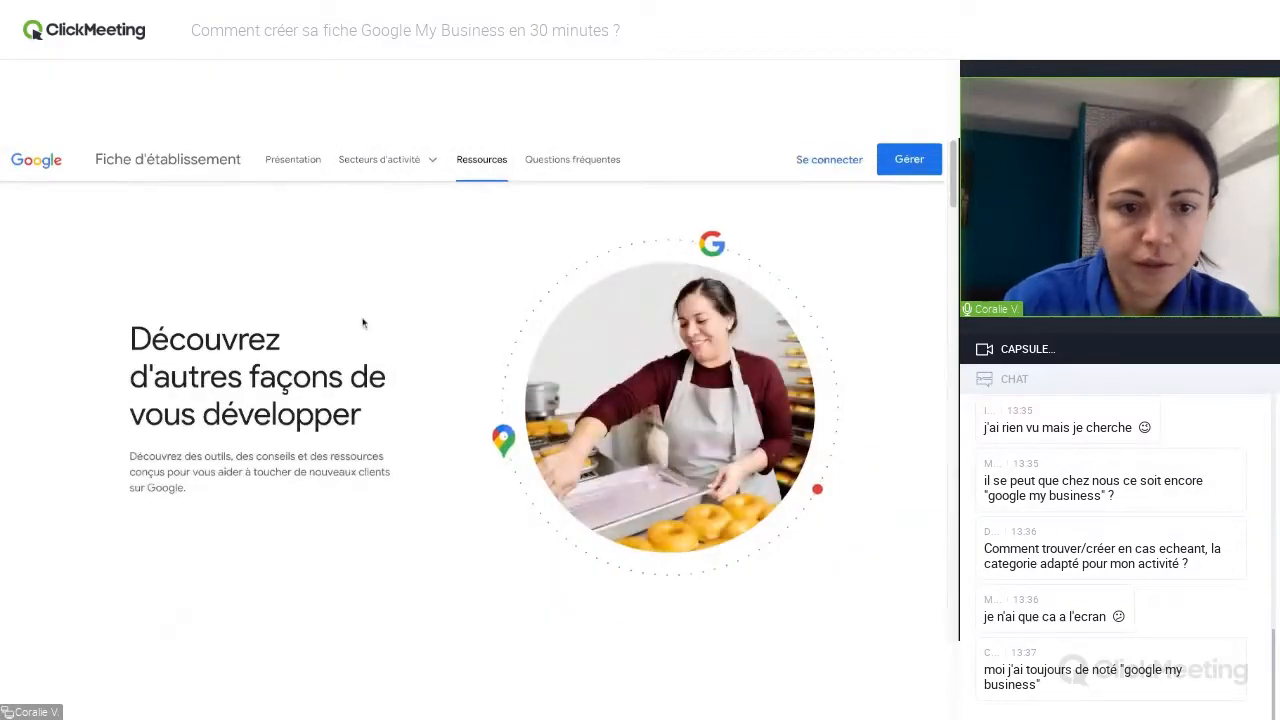
scroll(955, 200, "down", 5)
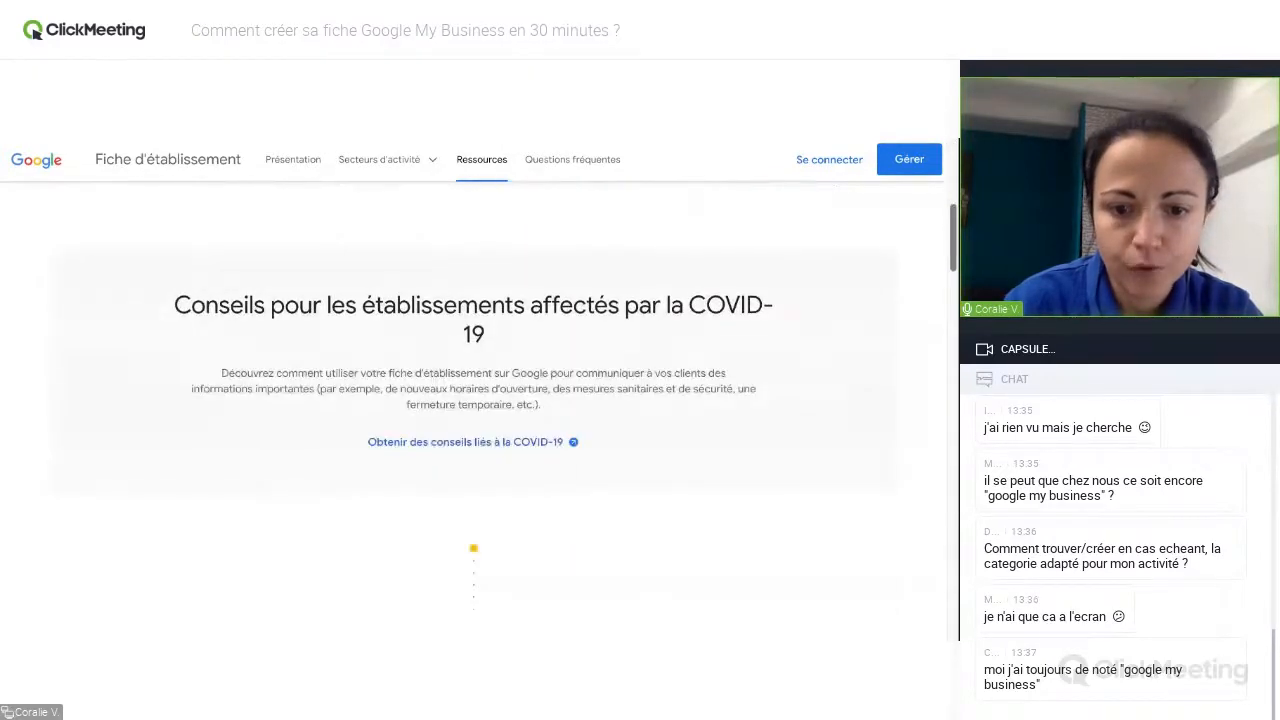
scroll(955, 205, "down", 4)
scroll(475, 410, "down", 4)
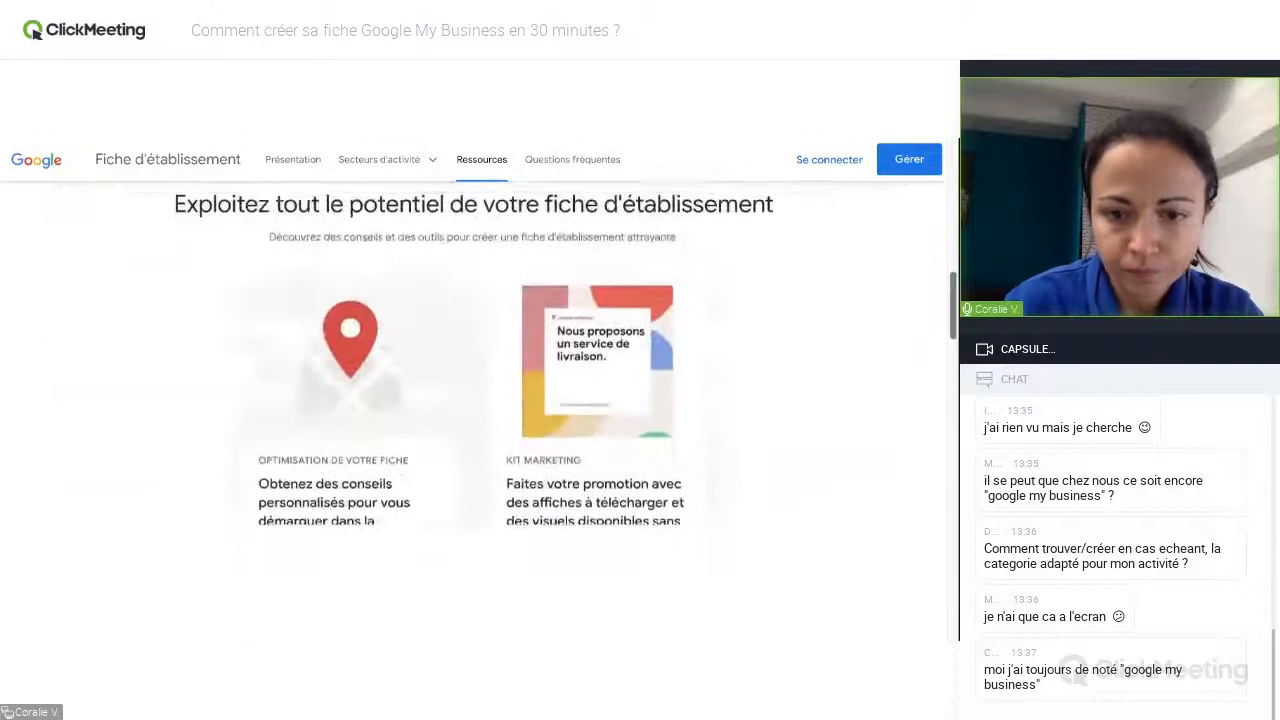
scroll(941, 314, "up", 1)
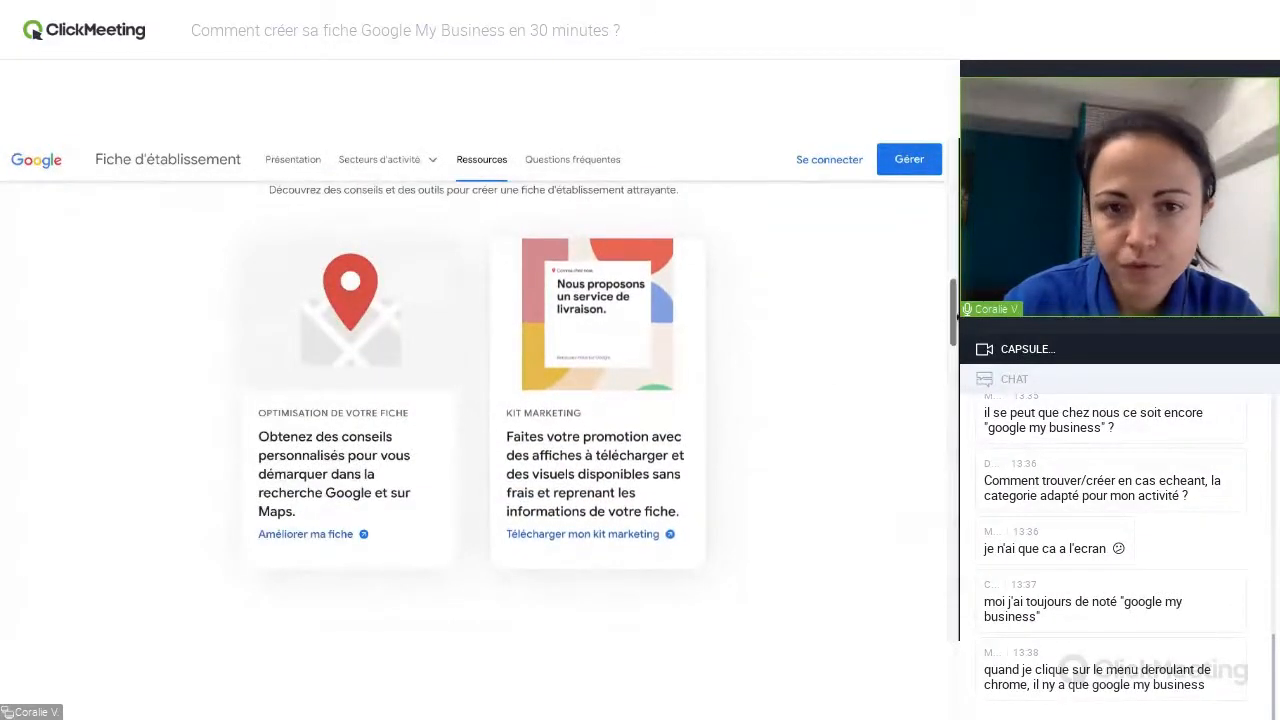
scroll(945, 315, "down", 5)
scroll(475, 410, "down", 3)
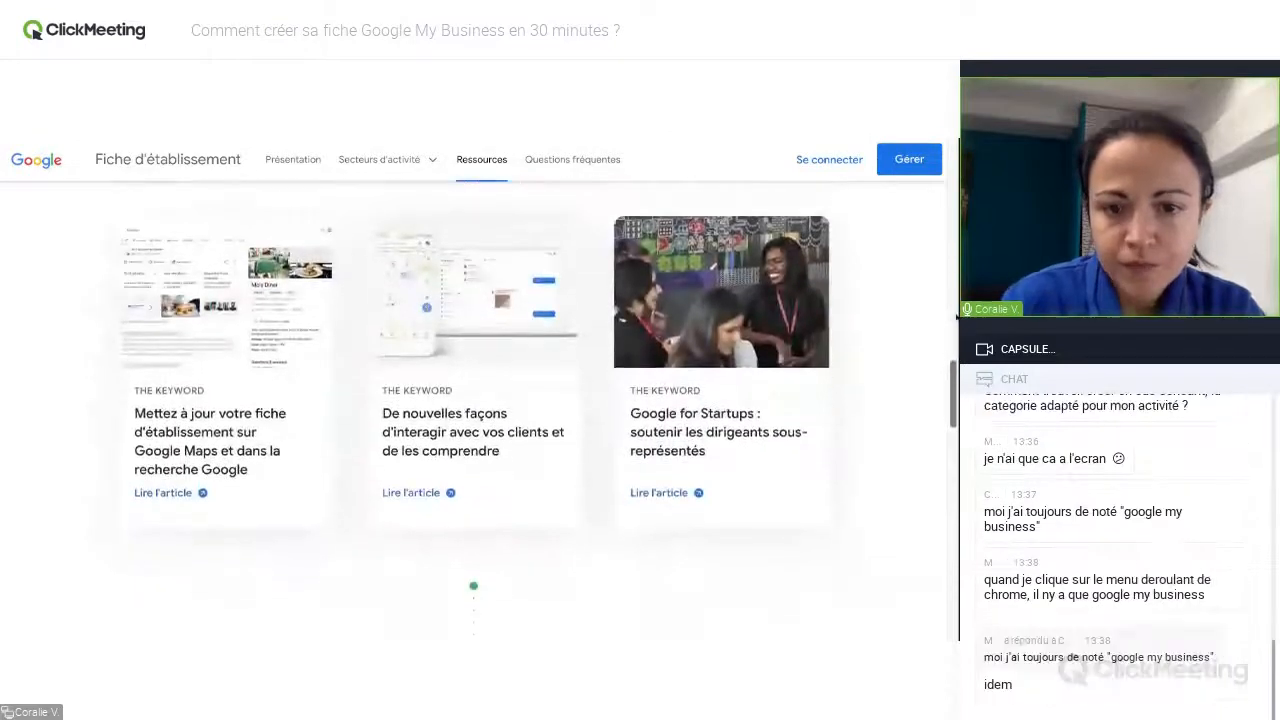
scroll(473, 278, "down", 2)
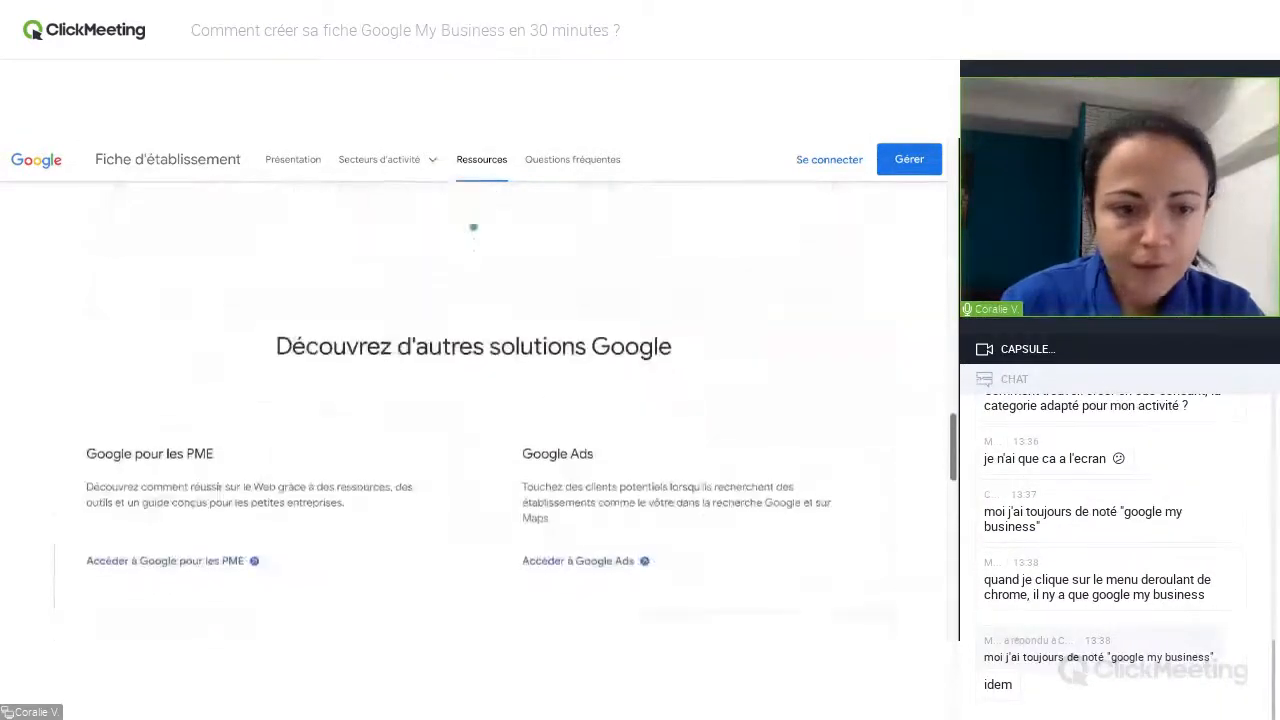
scroll(473, 194, "down", 3)
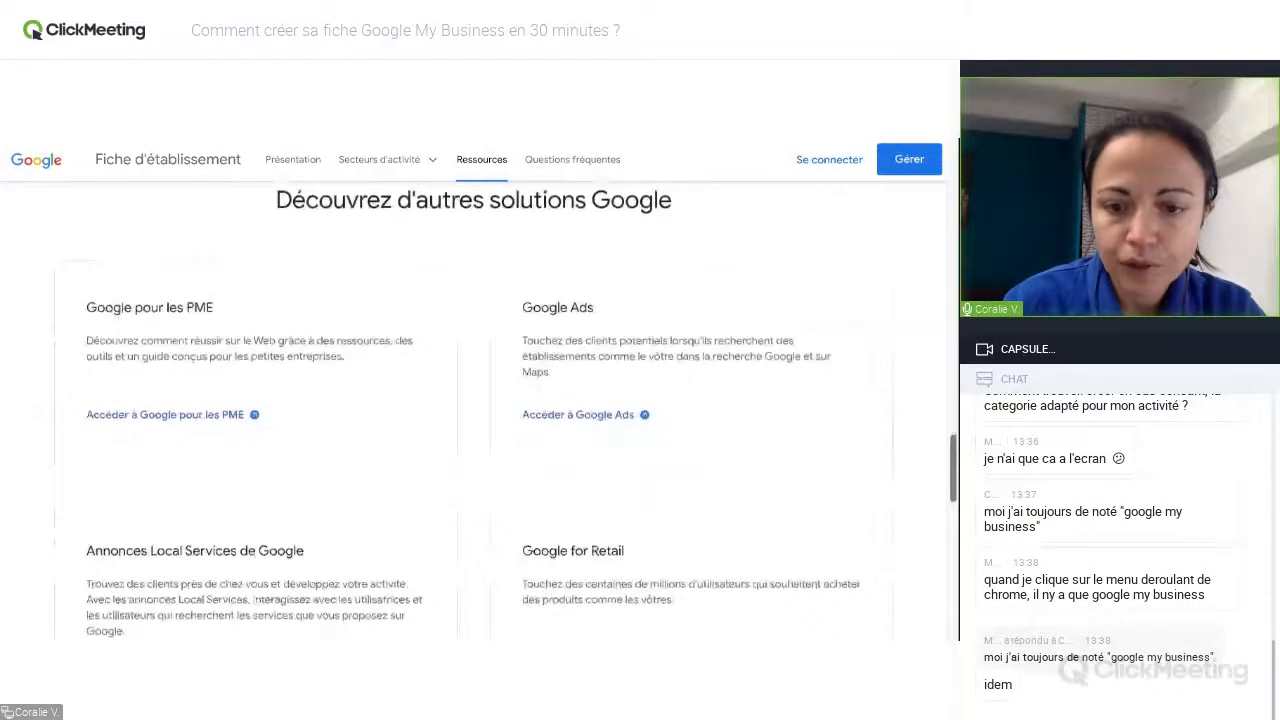
scroll(473, 194, "up", 6)
scroll(557, 176, "up", 10)
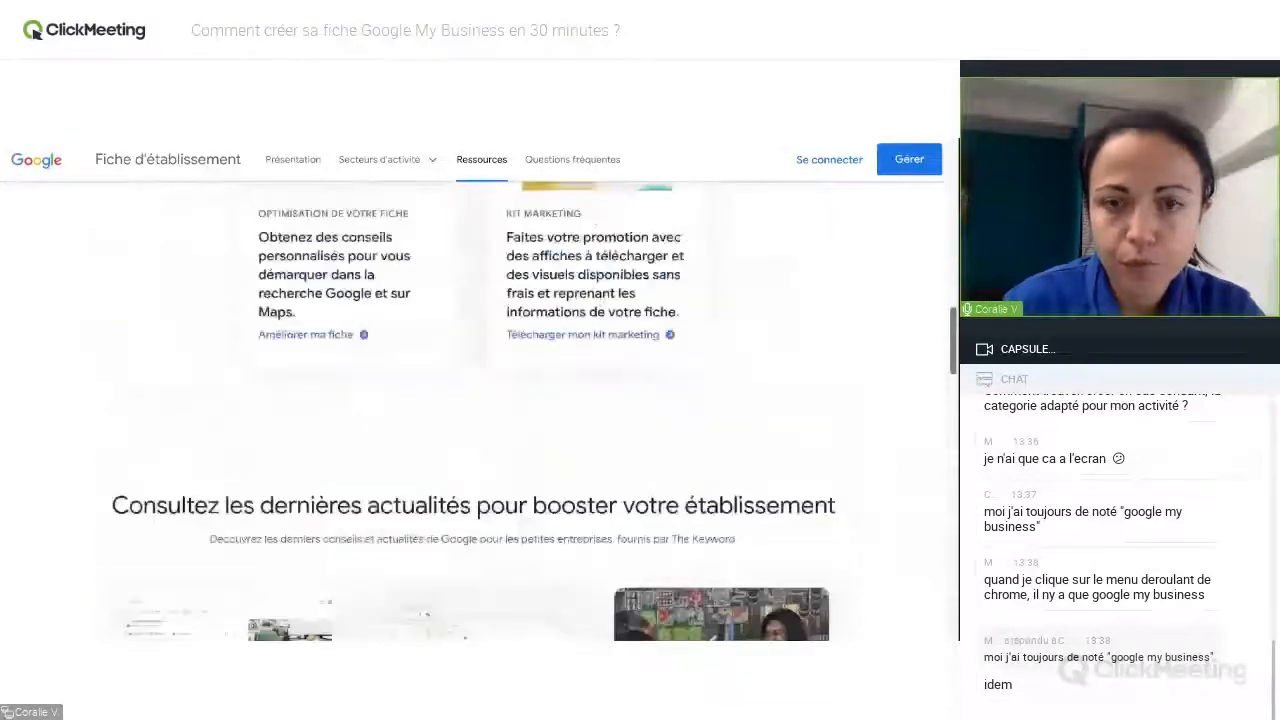
Open the Questions fréquentes page and read through the list of questions about business listings.
left_click(555, 166)
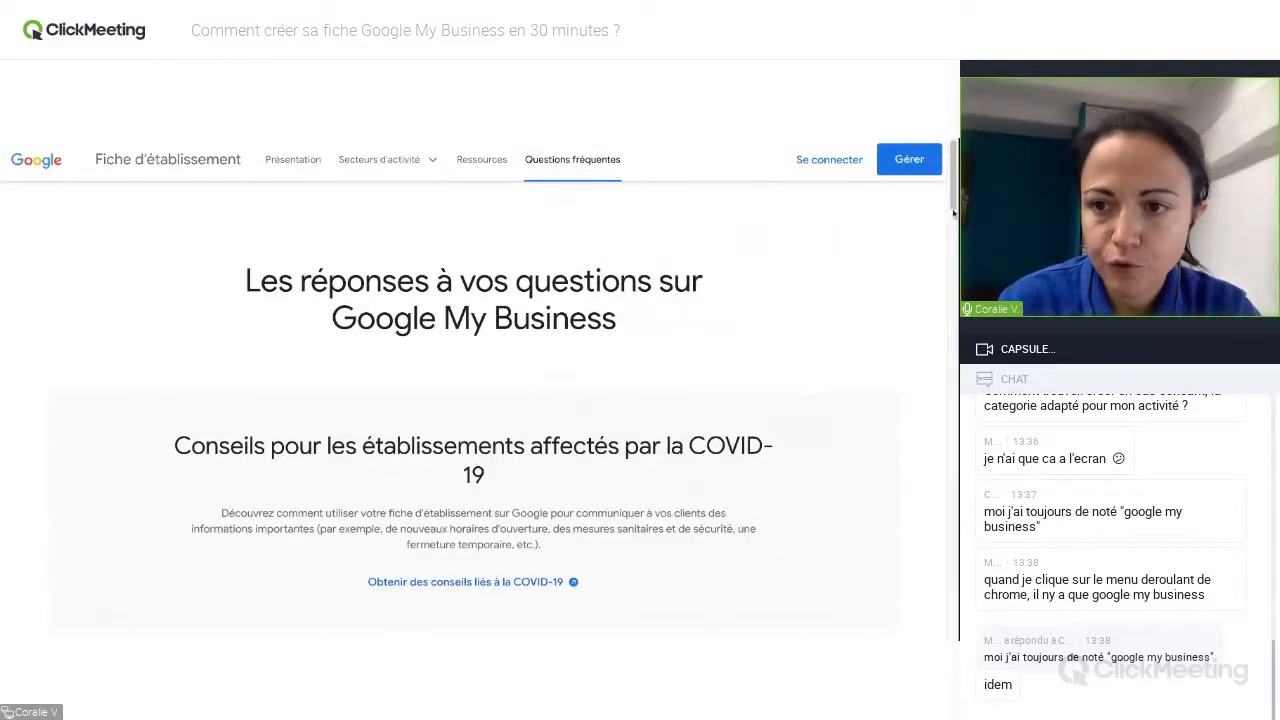
scroll(954, 203, "down", 3)
scroll(954, 203, "down", 4)
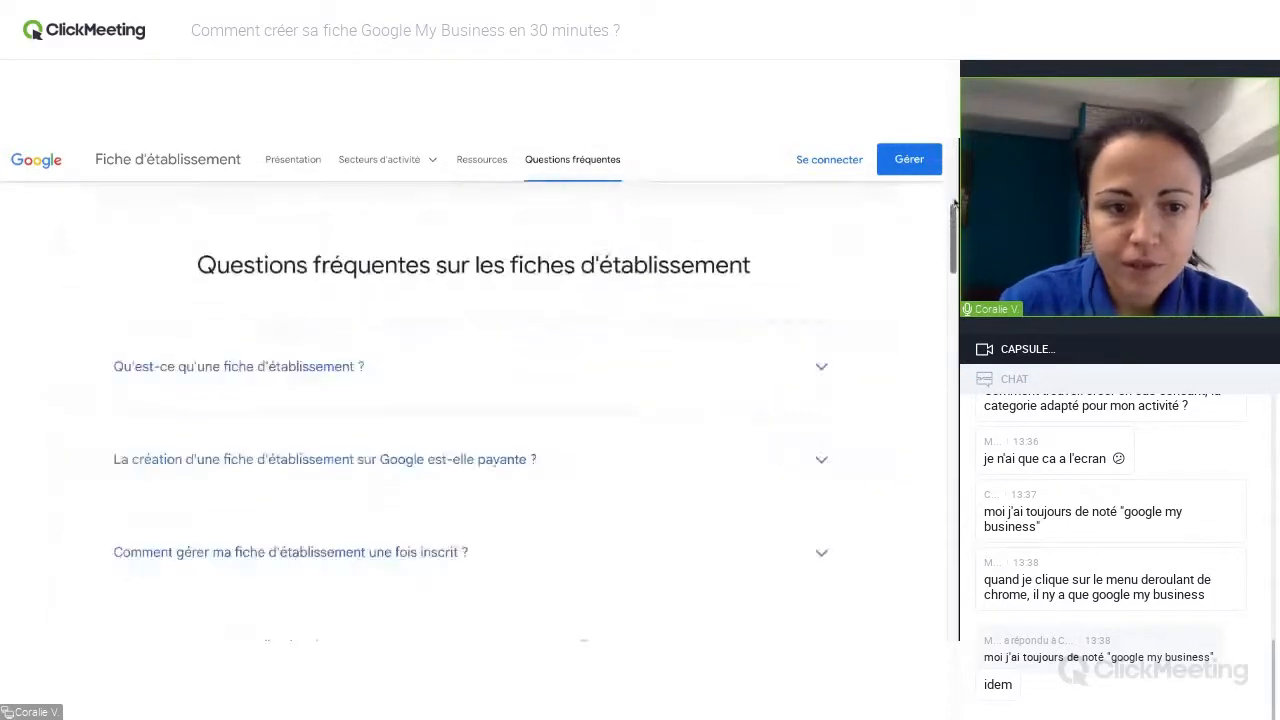
scroll(535, 388, "down", 3)
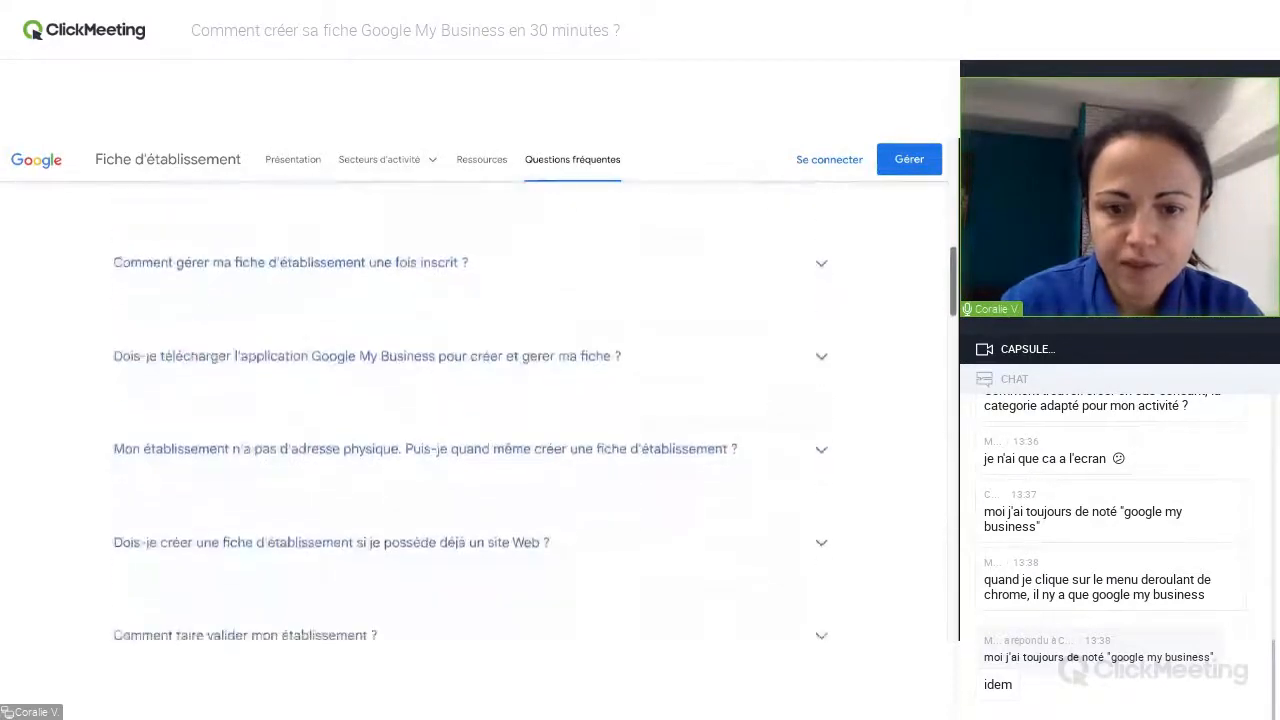
scroll(360, 354, "up", 1)
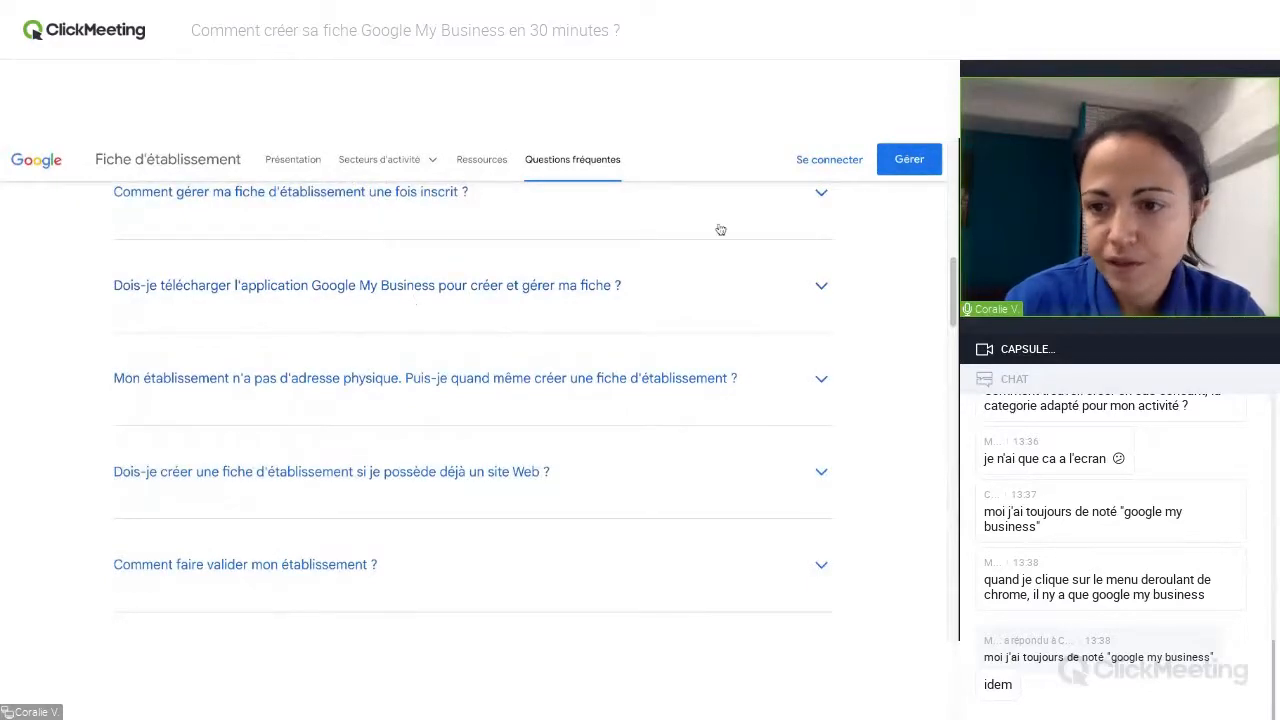
scroll(951, 272, "down", 2)
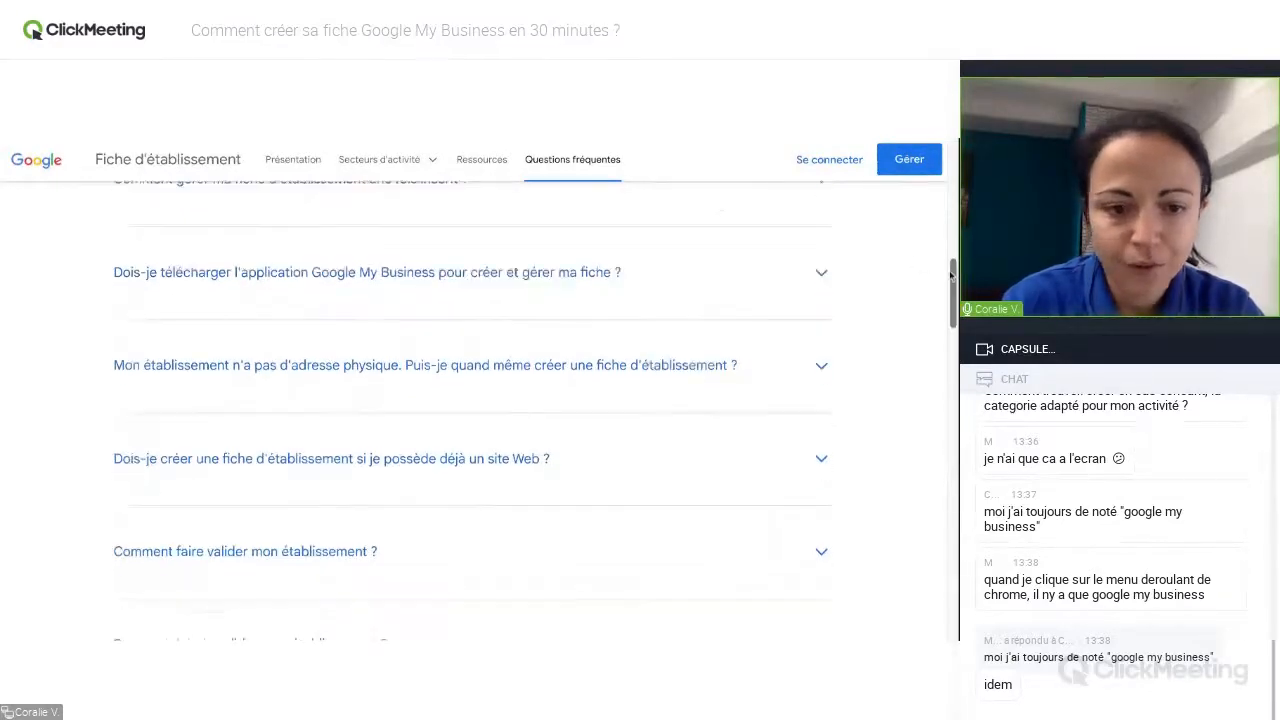
scroll(951, 277, "down", 5)
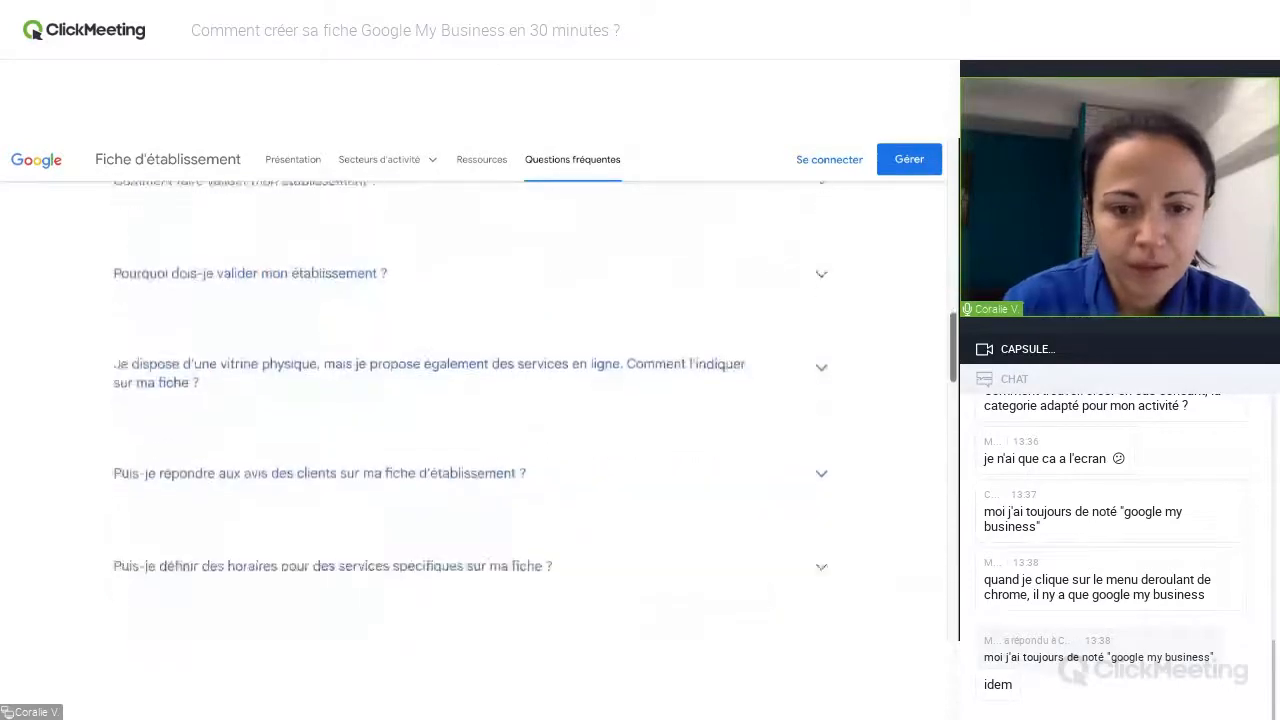
scroll(951, 277, "down", 3)
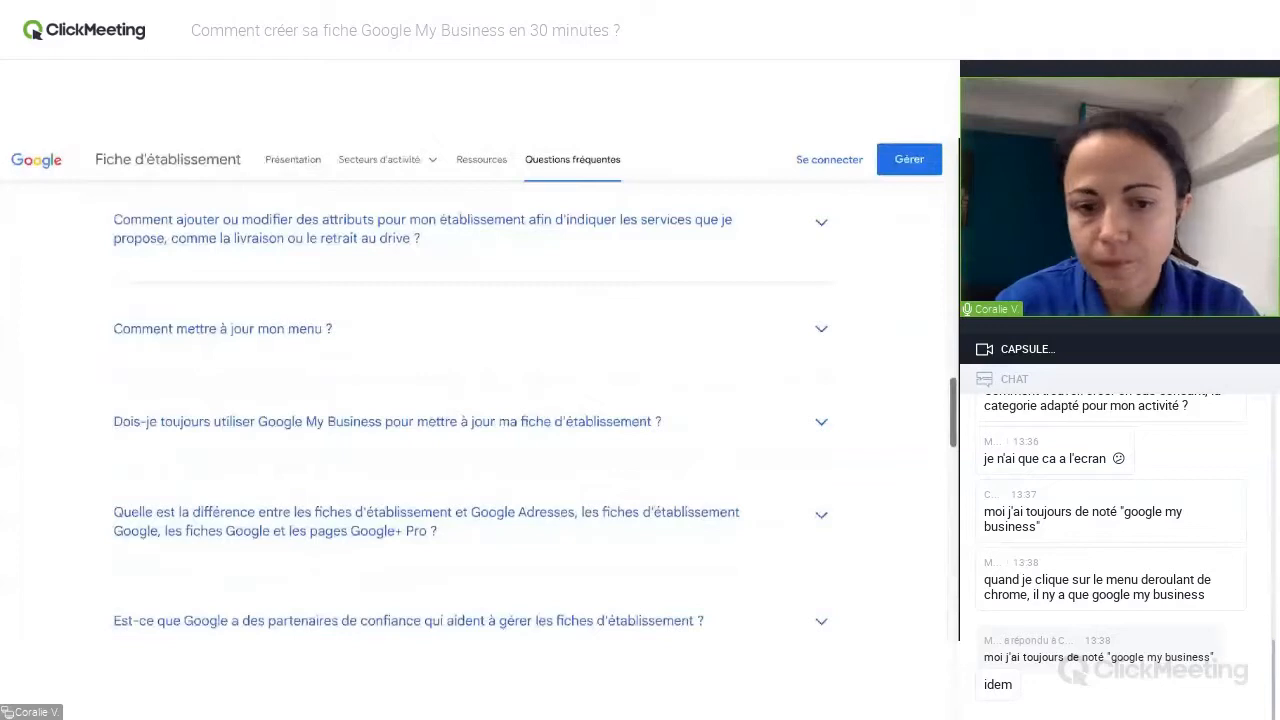
scroll(470, 416, "down", 1)
scroll(470, 416, "up", 12)
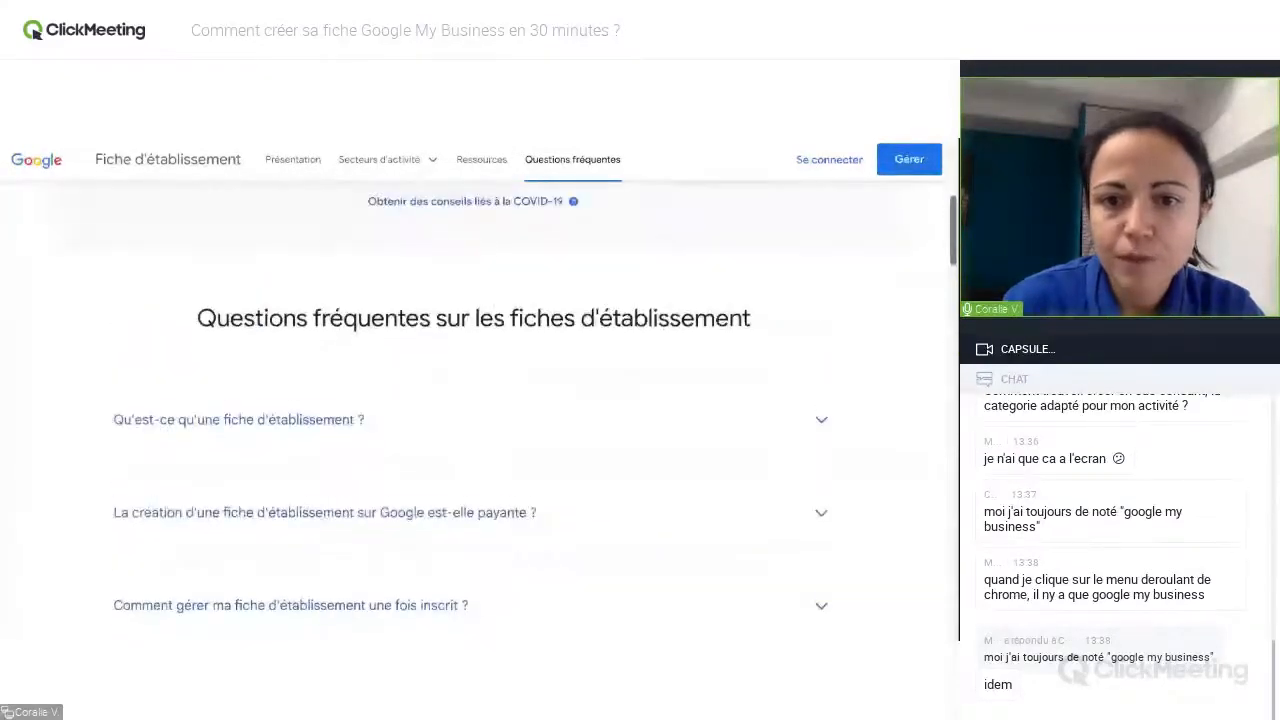
scroll(470, 400, "up", 3)
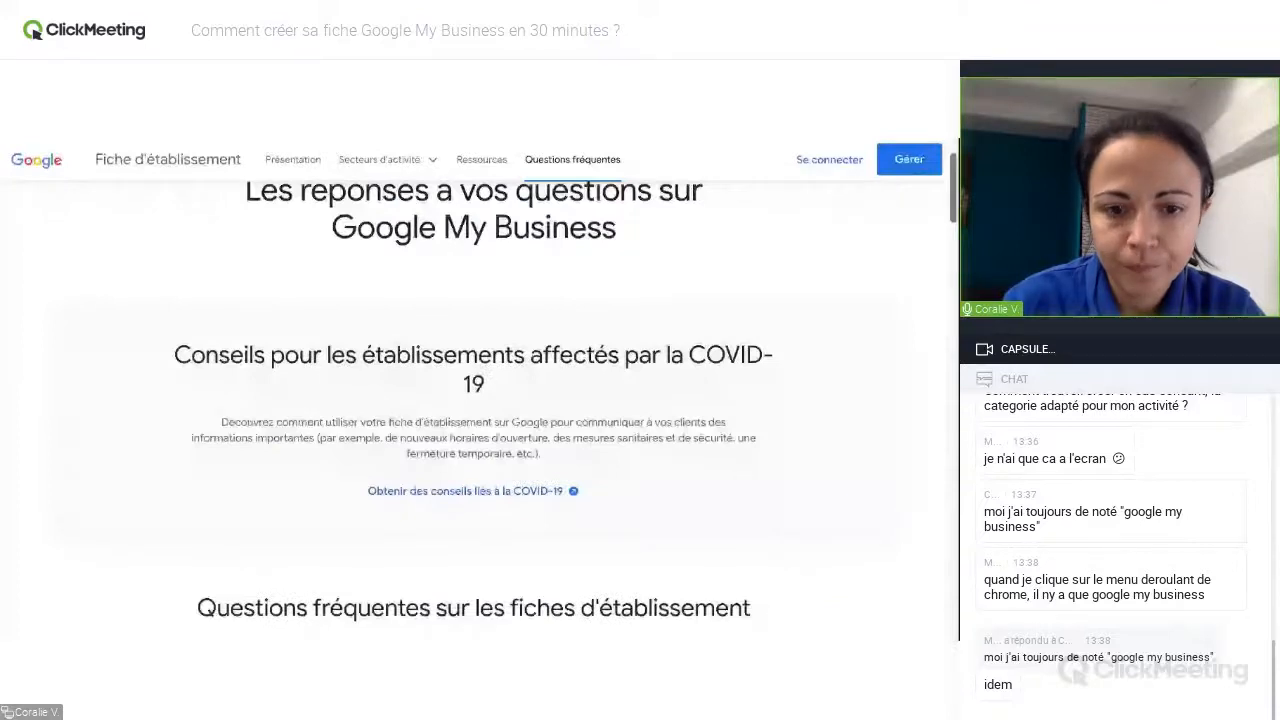
scroll(470, 400, "up", 1)
scroll(470, 400, "down", 3)
scroll(470, 400, "up", 3)
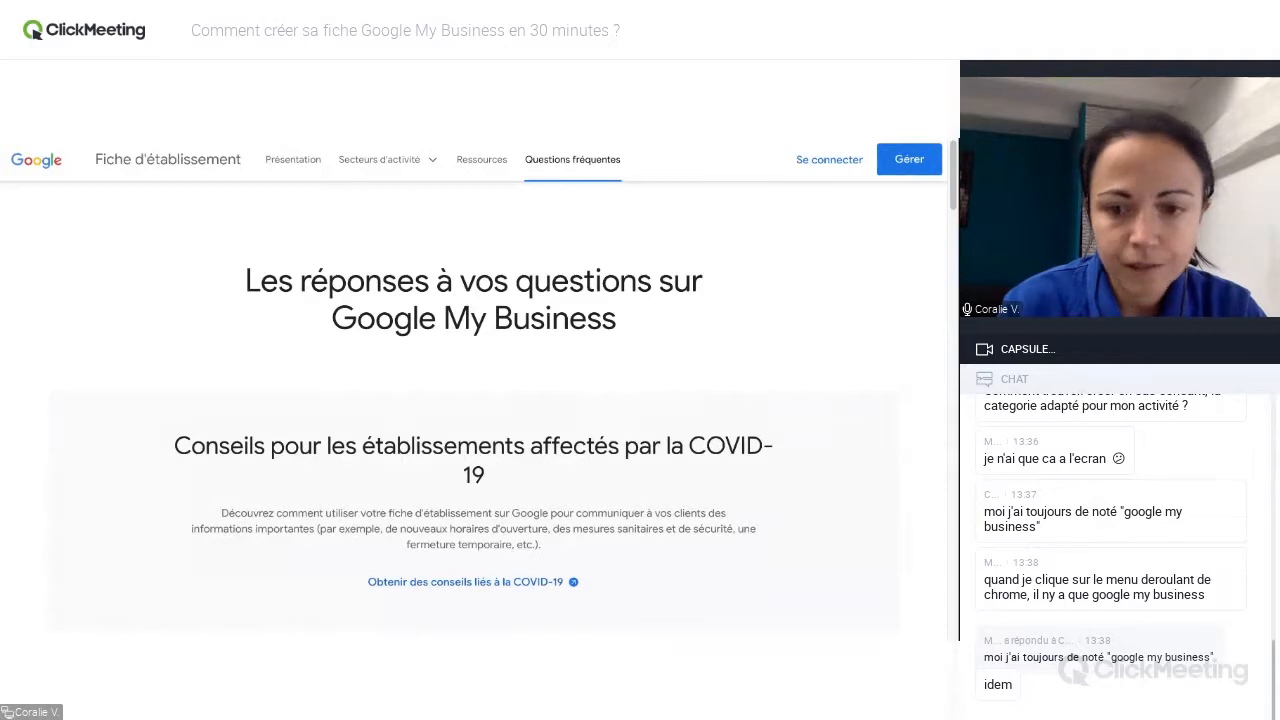
Switch to the Google My Business account's establishments list and filter it to Établissements validés.
left_click(760, 141)
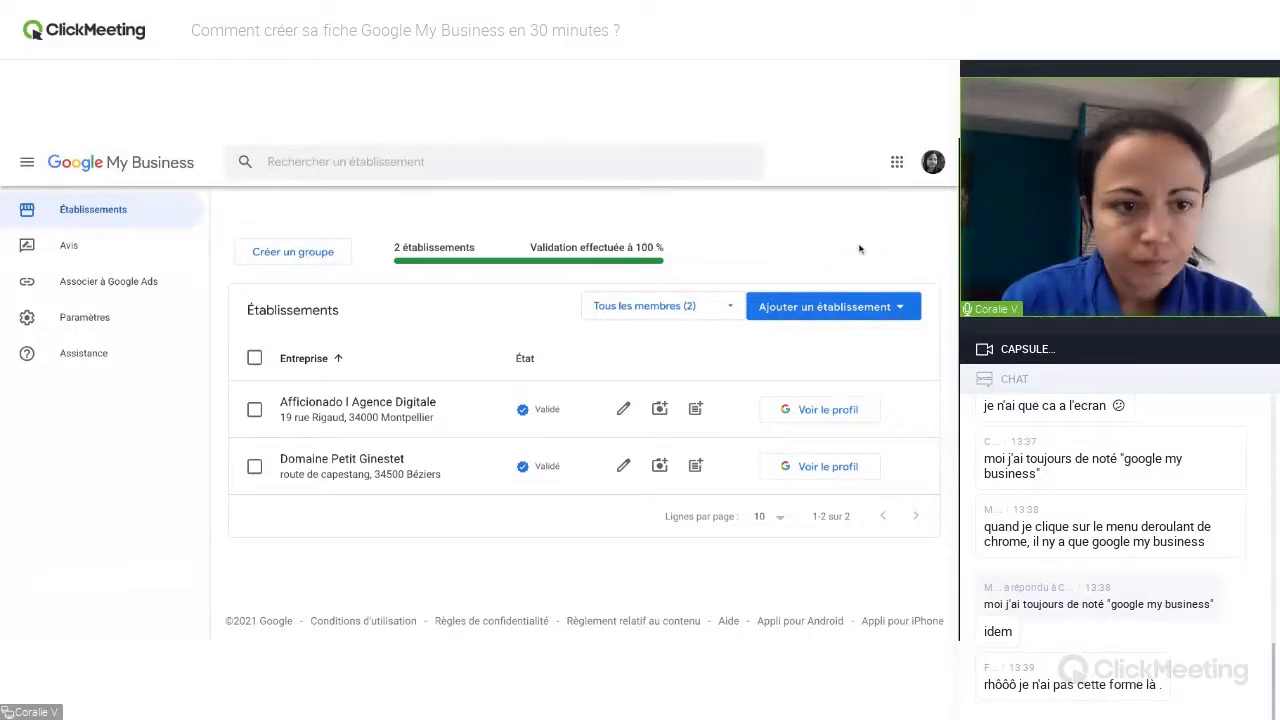
left_click(721, 314)
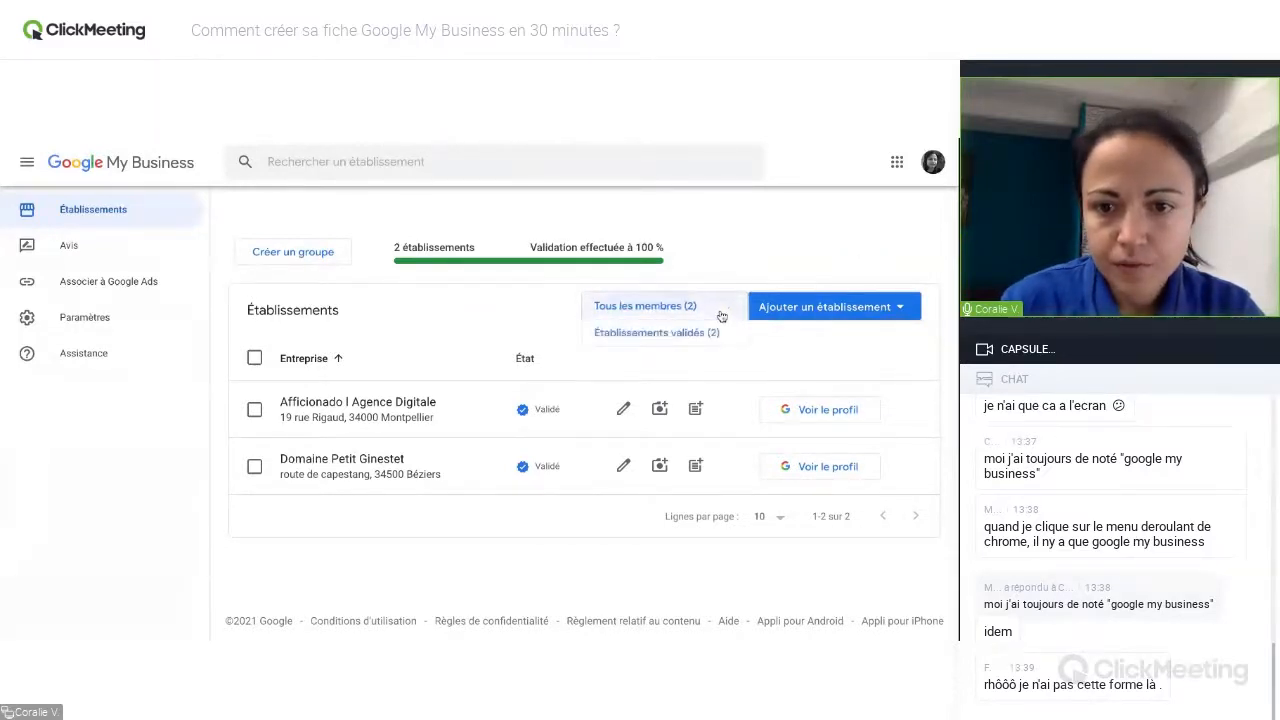
left_click(680, 332)
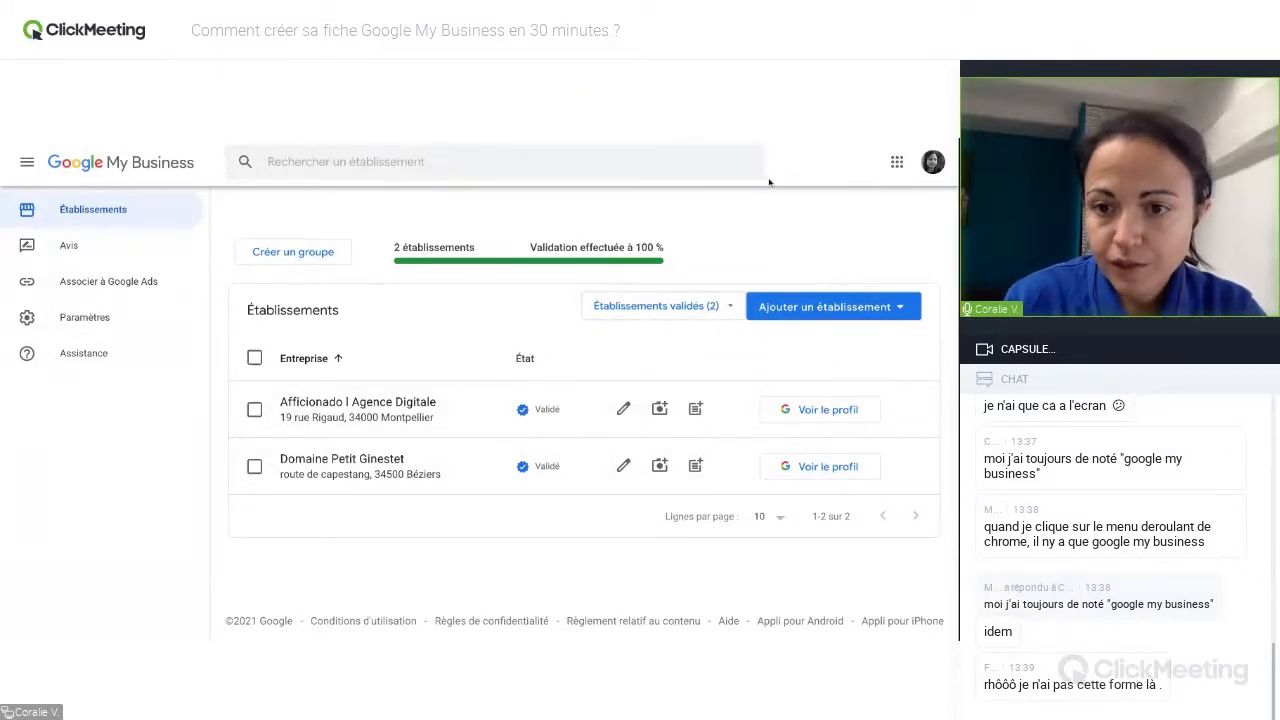
Start adding a single establishment to the account.
left_click(859, 310)
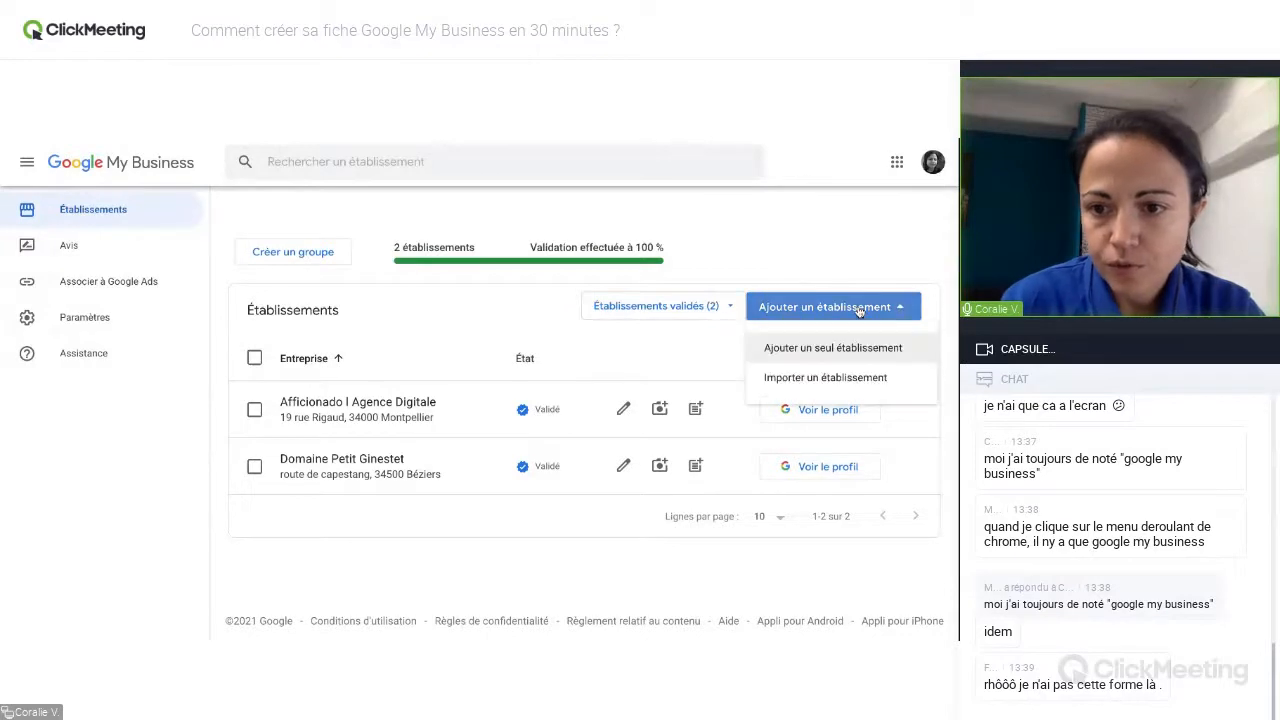
left_click(826, 357)
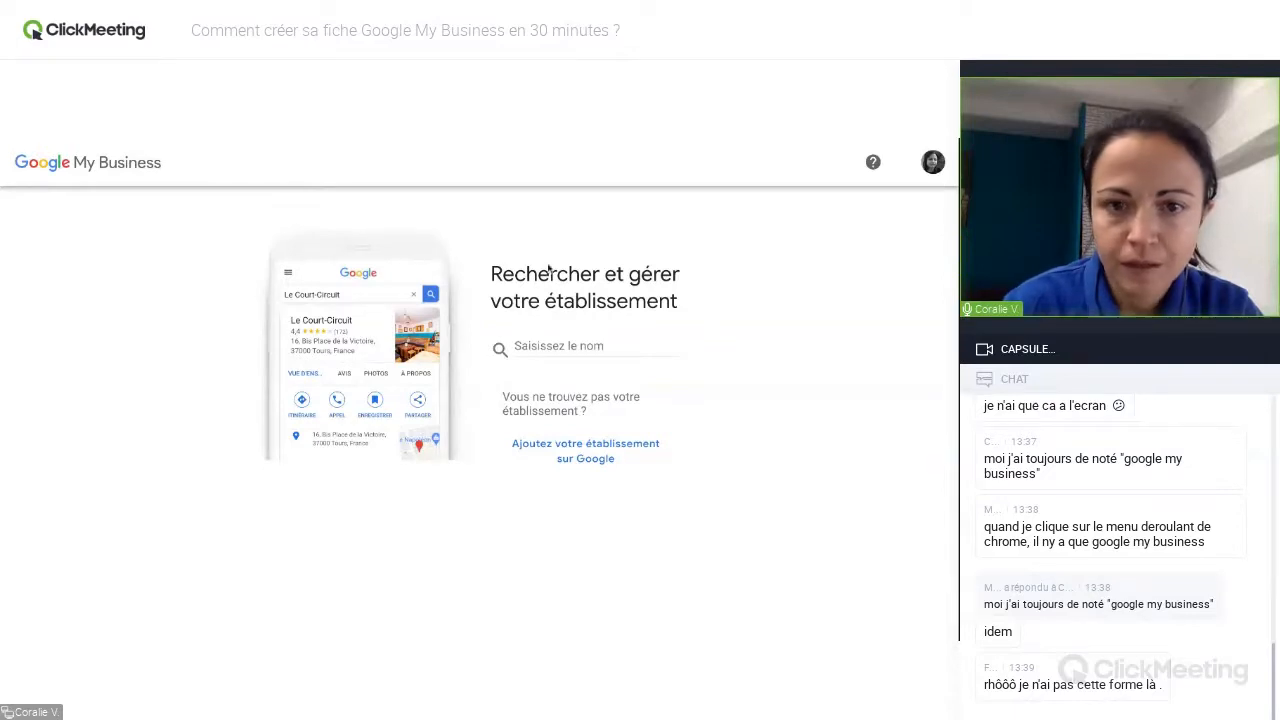
Search for "Google Ateliers N" and select the existing Google Atelier Numérique listing in Montpellier.
left_click(532, 350)
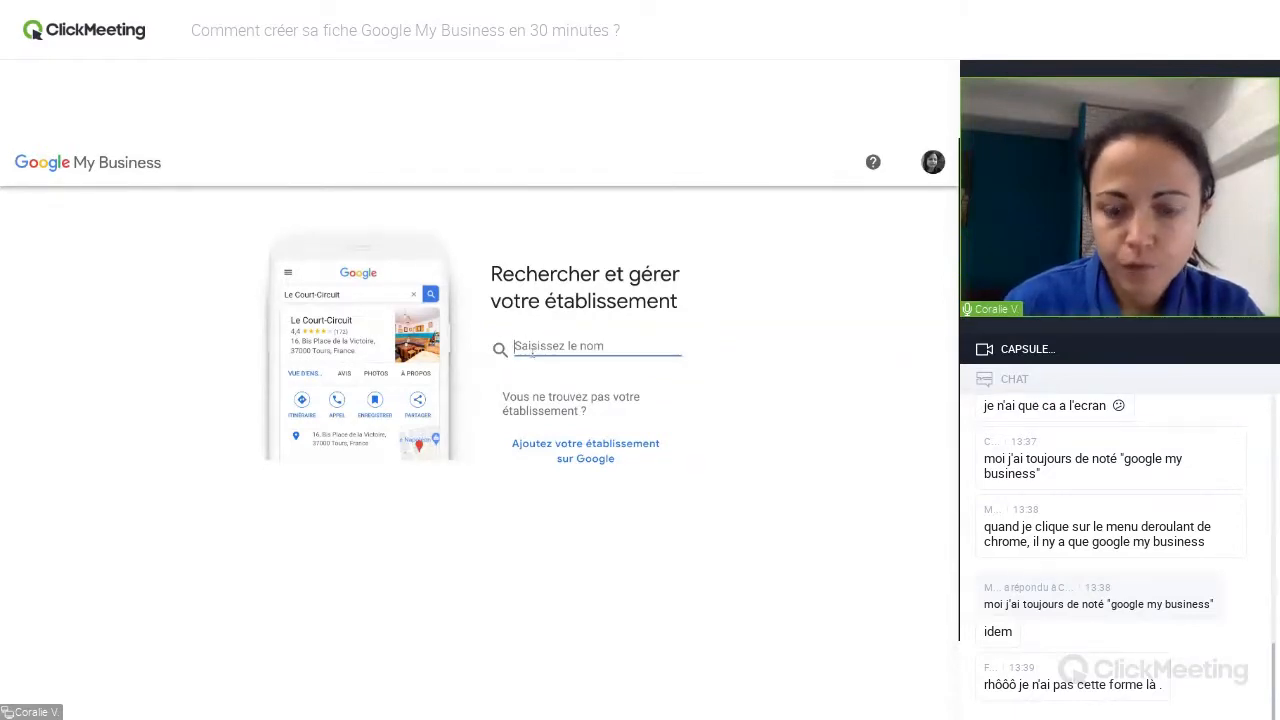
type("C")
key("BackSpace")
type("Goog")
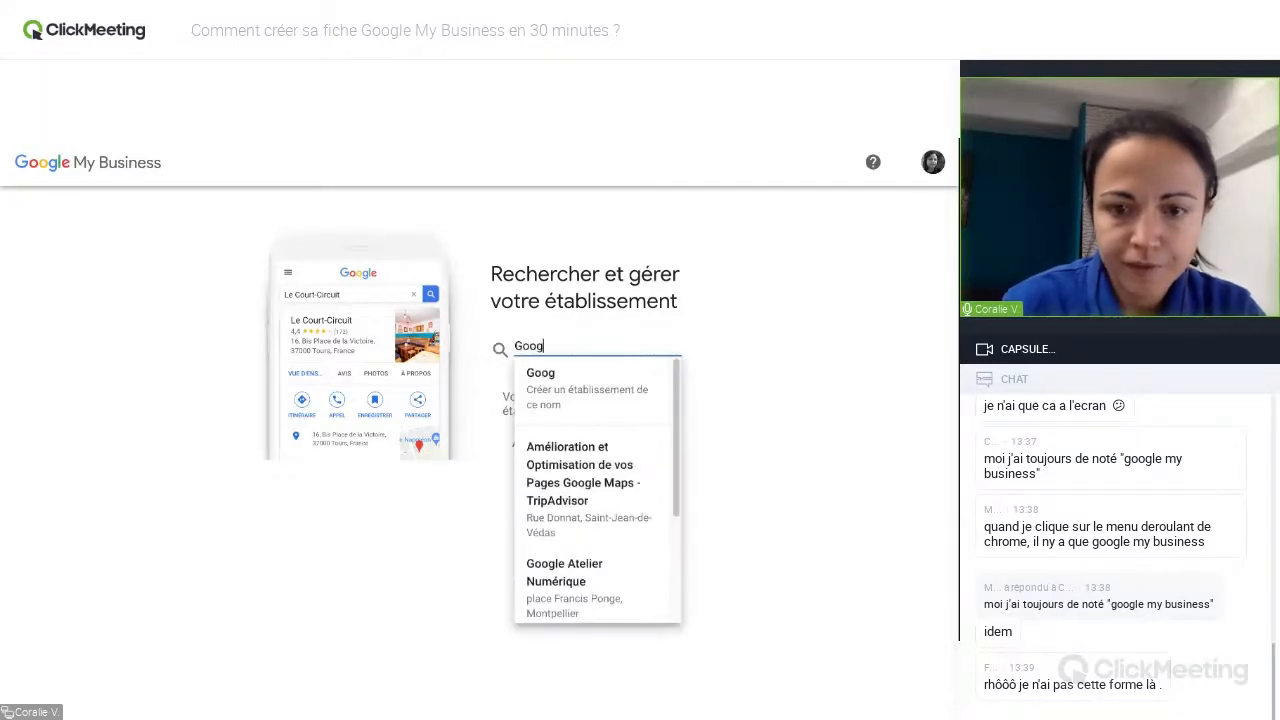
type("le Ate")
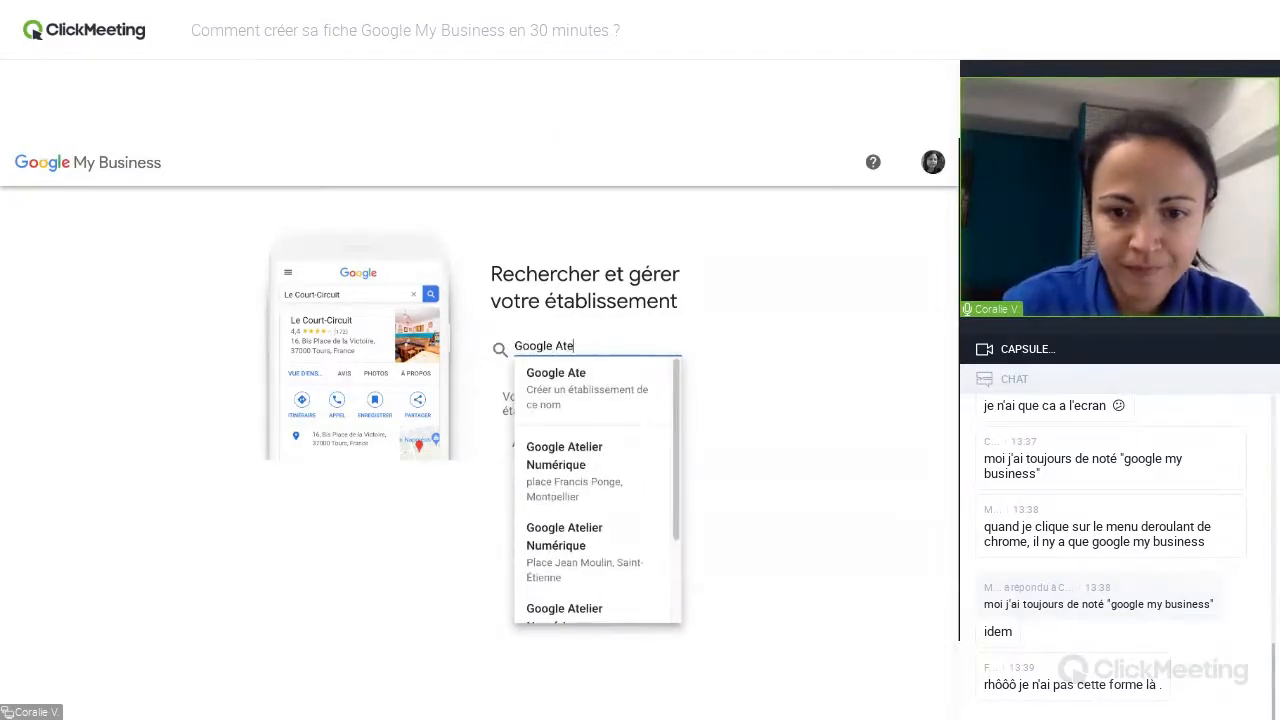
type("liers N")
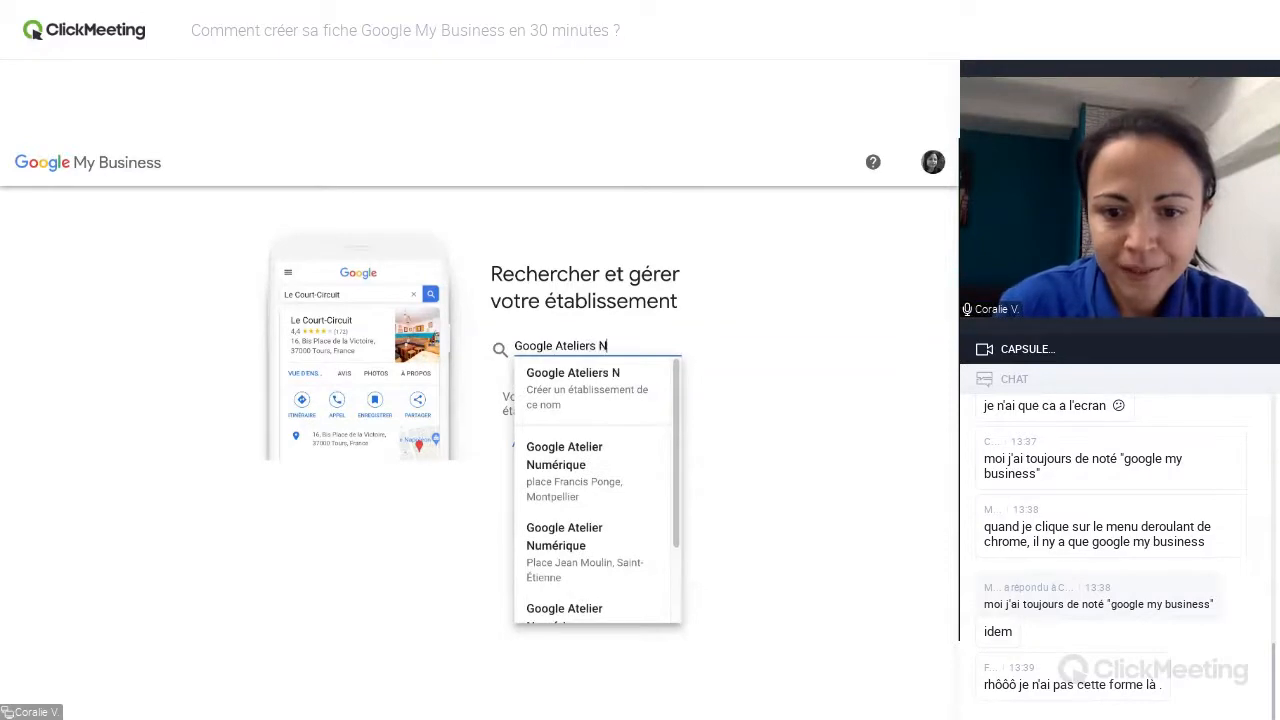
left_click(547, 470)
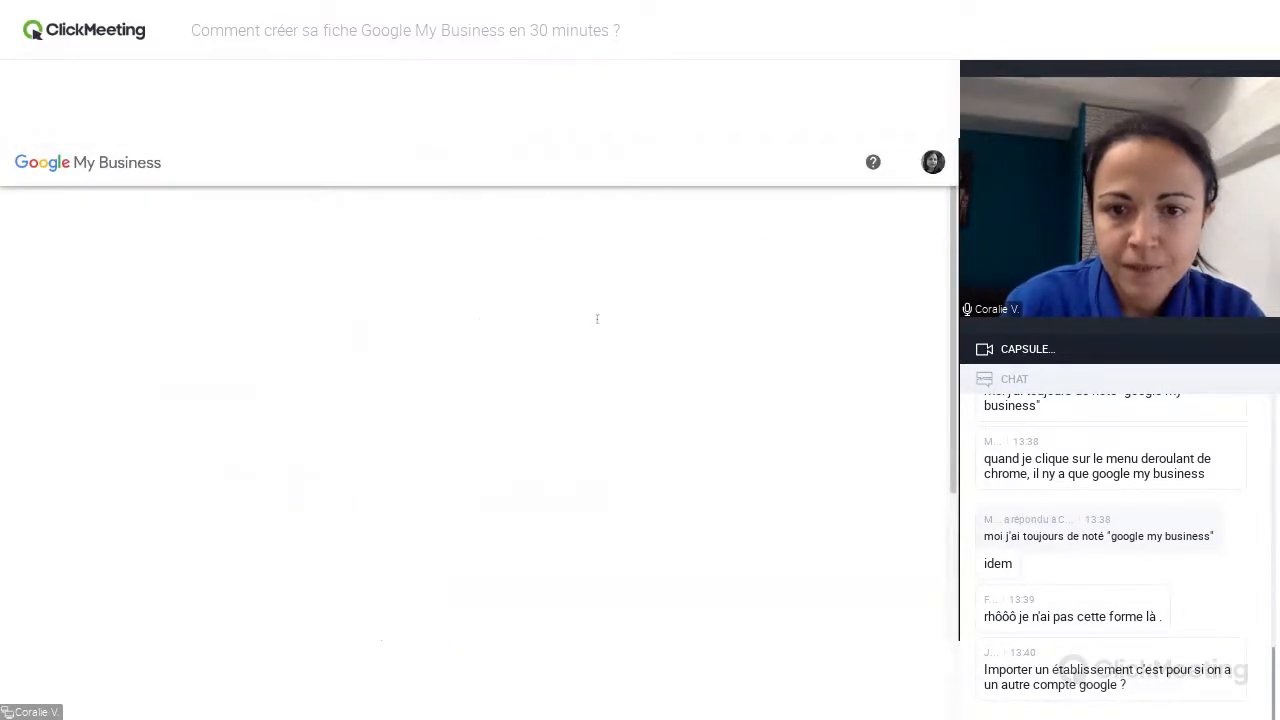
left_click(146, 137)
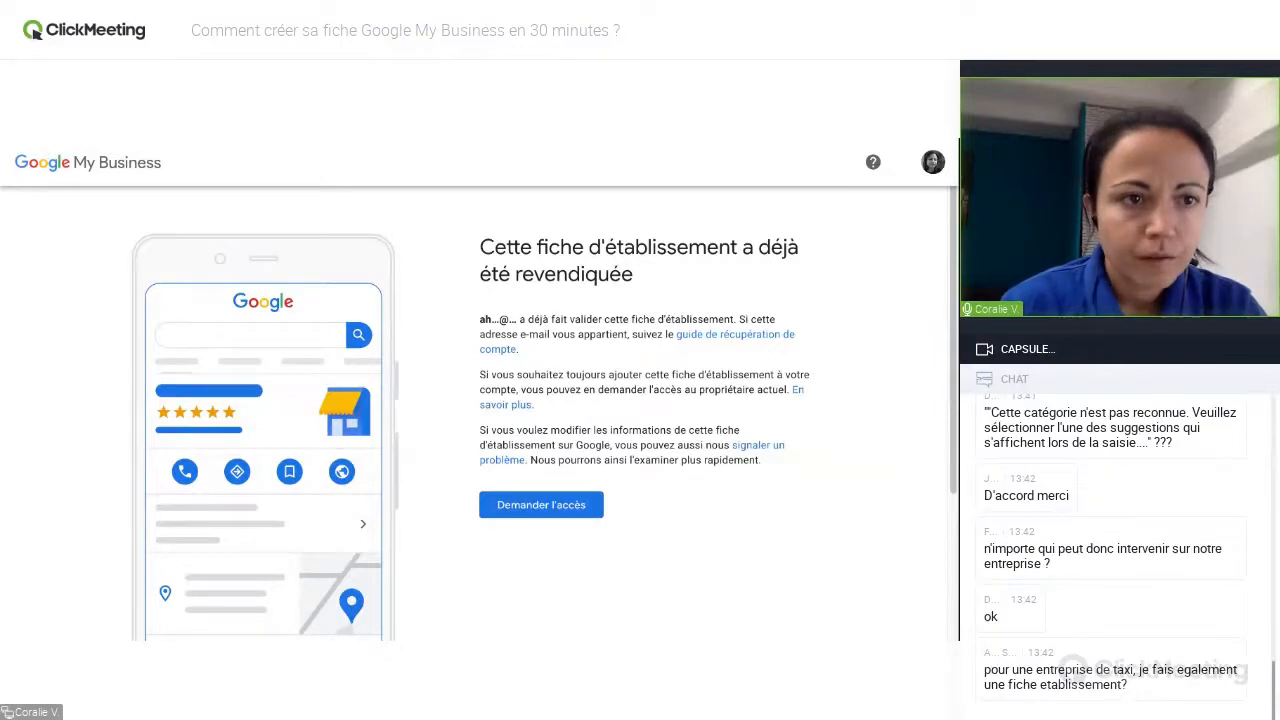
Return to the establishment search and look up "Diner aux chandelles" to start creating a new listing.
key("alt+Left")
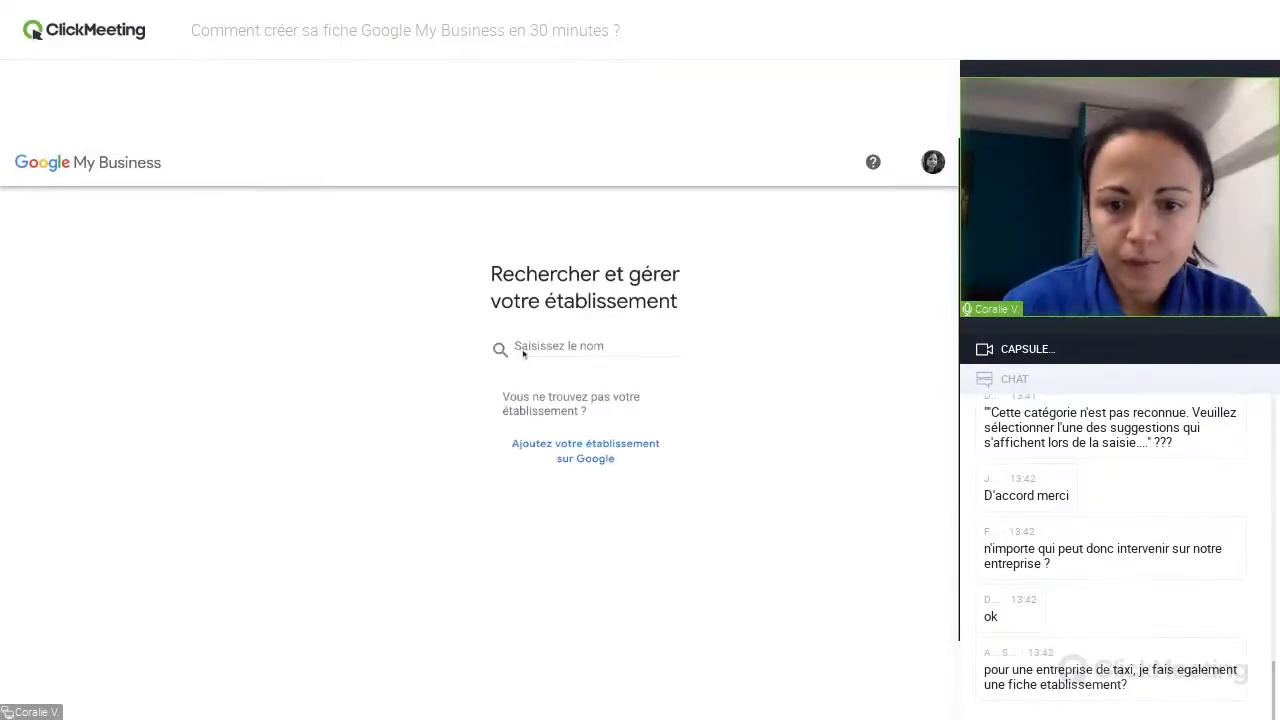
left_click(550, 346)
left_click(552, 362)
left_click(549, 345)
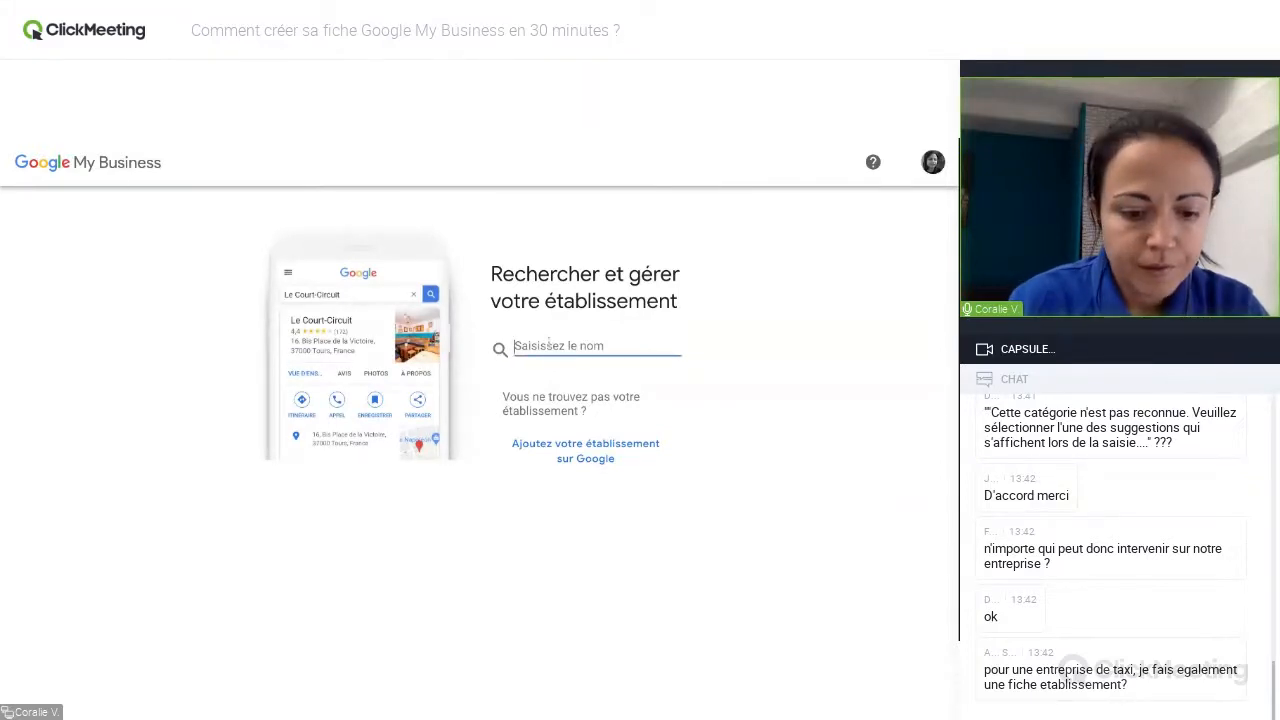
type("Diner aux chandelles")
key("Return")
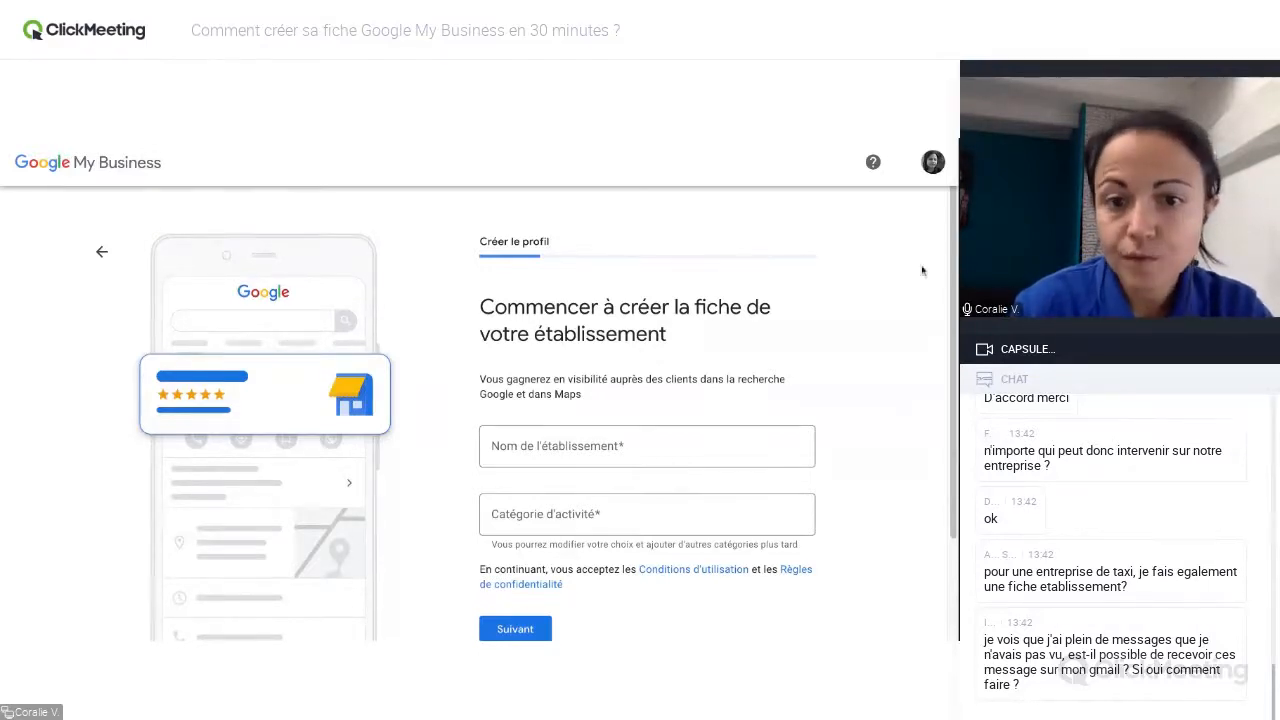
Set the establishment name to "Diner aux chandelles", choosing to create an establishment with that name.
left_click_drag(953, 260, 953, 326)
left_click(550, 373)
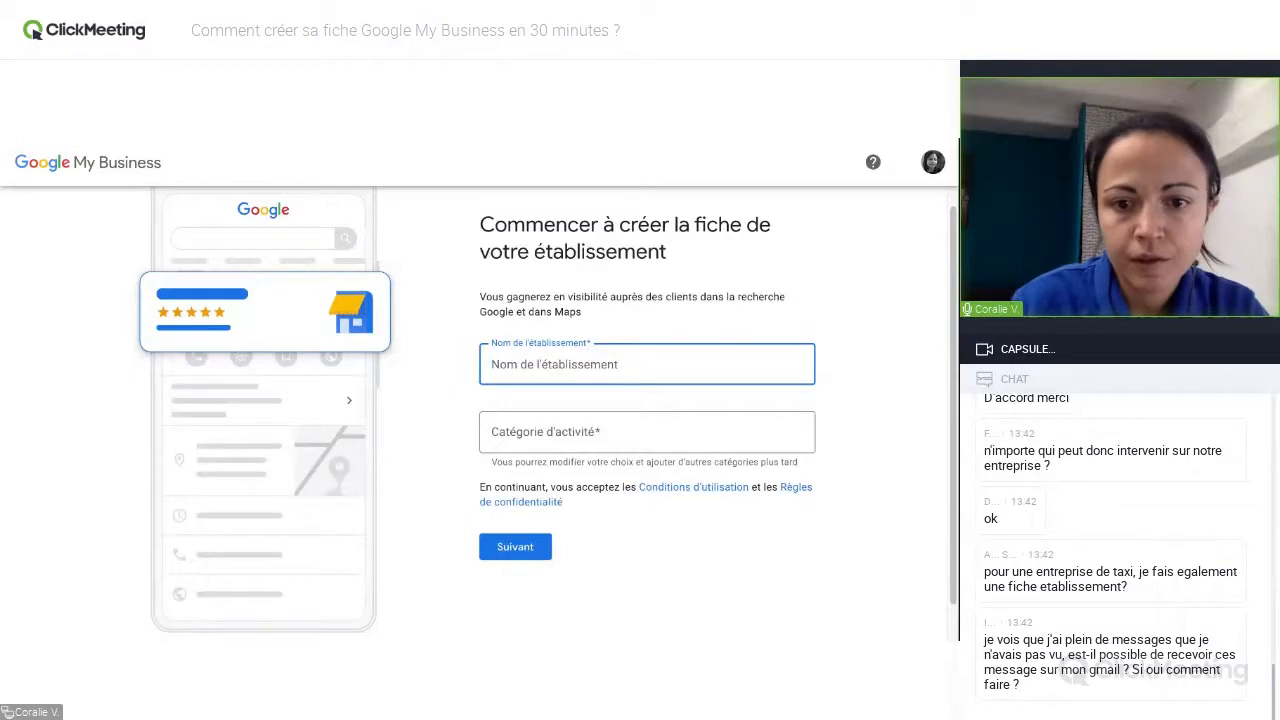
type("Dine")
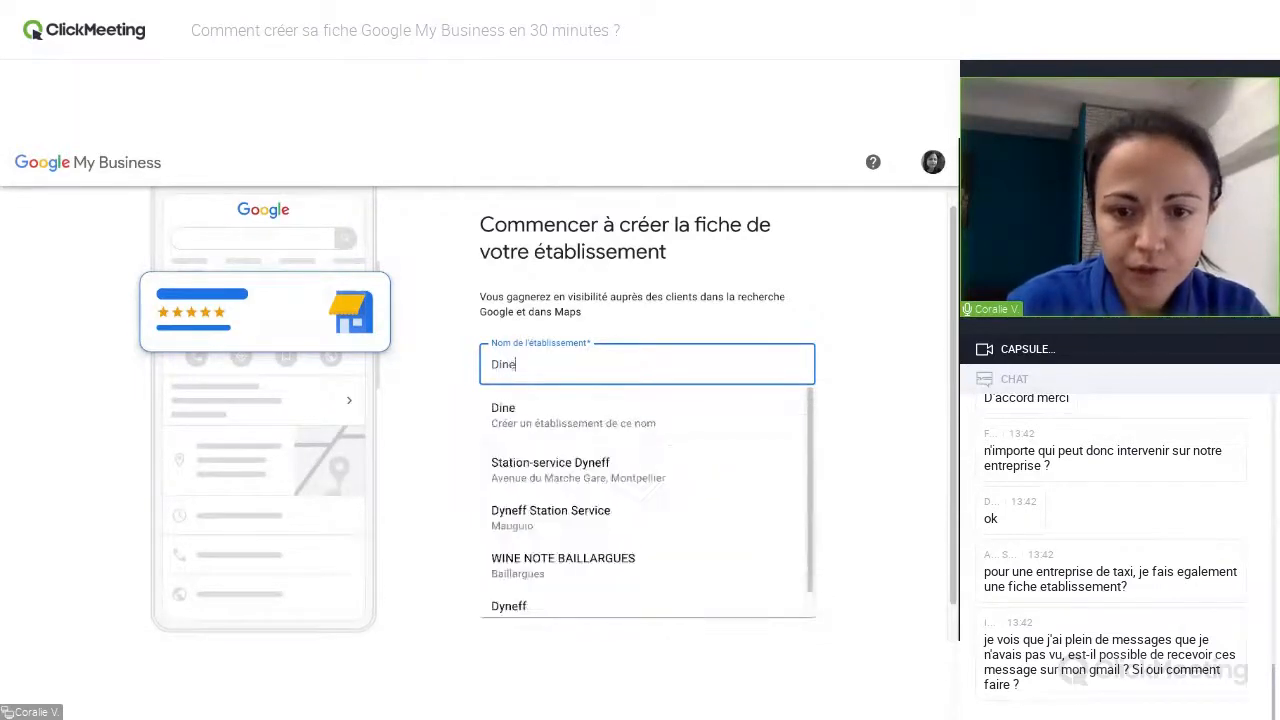
type("r aux")
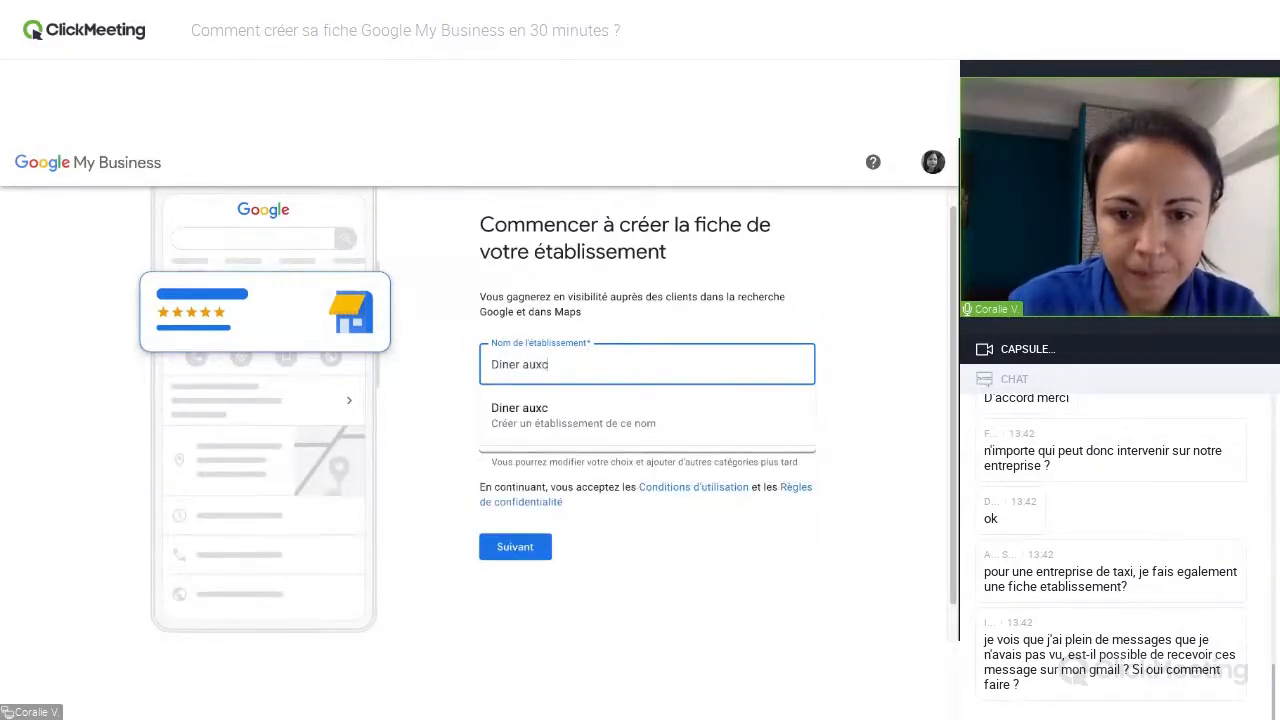
type(" chandelles")
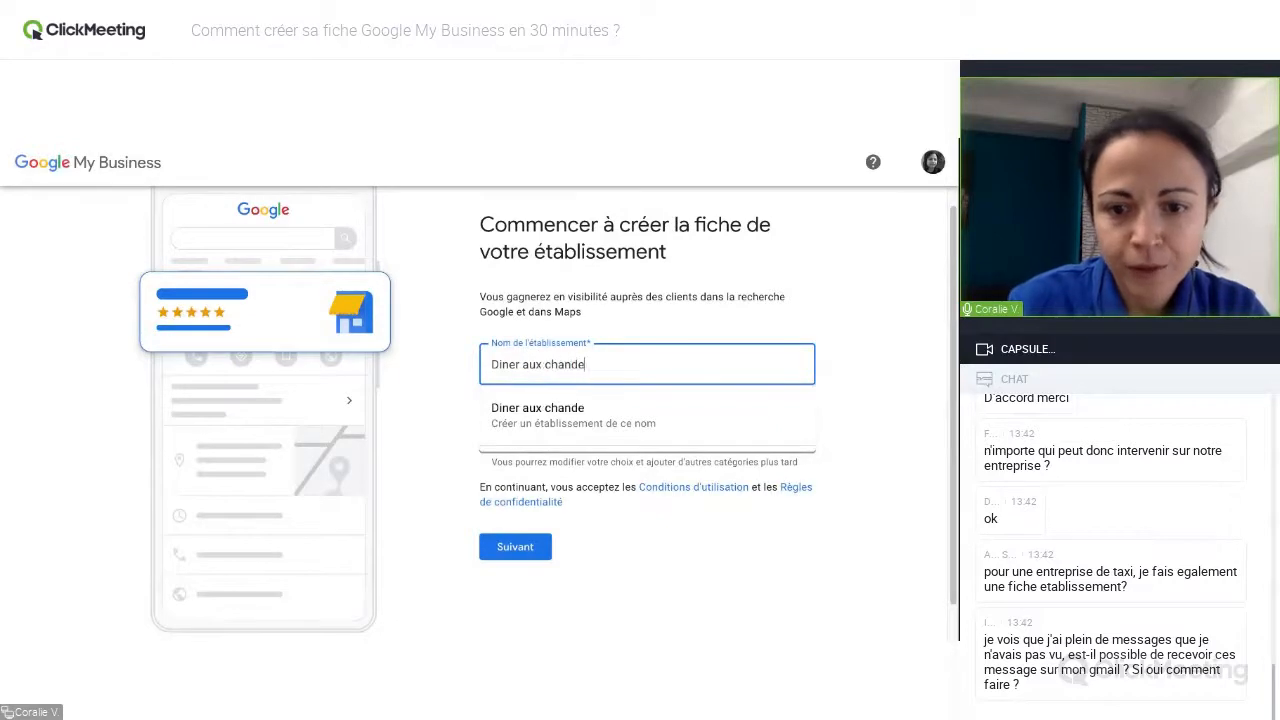
left_click(586, 417)
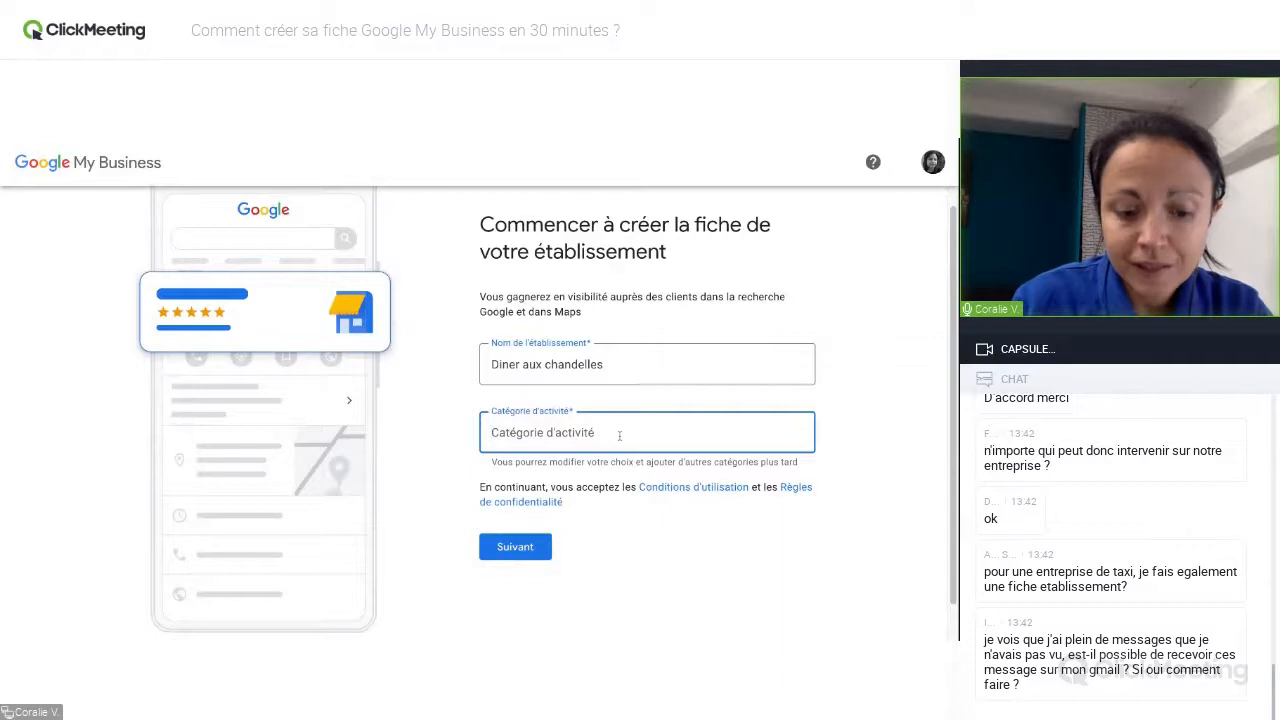
Search the activity categories for "Res" and look through the suggested restaurant types.
type("Res")
key("BackSpace")
key("BackSpace")
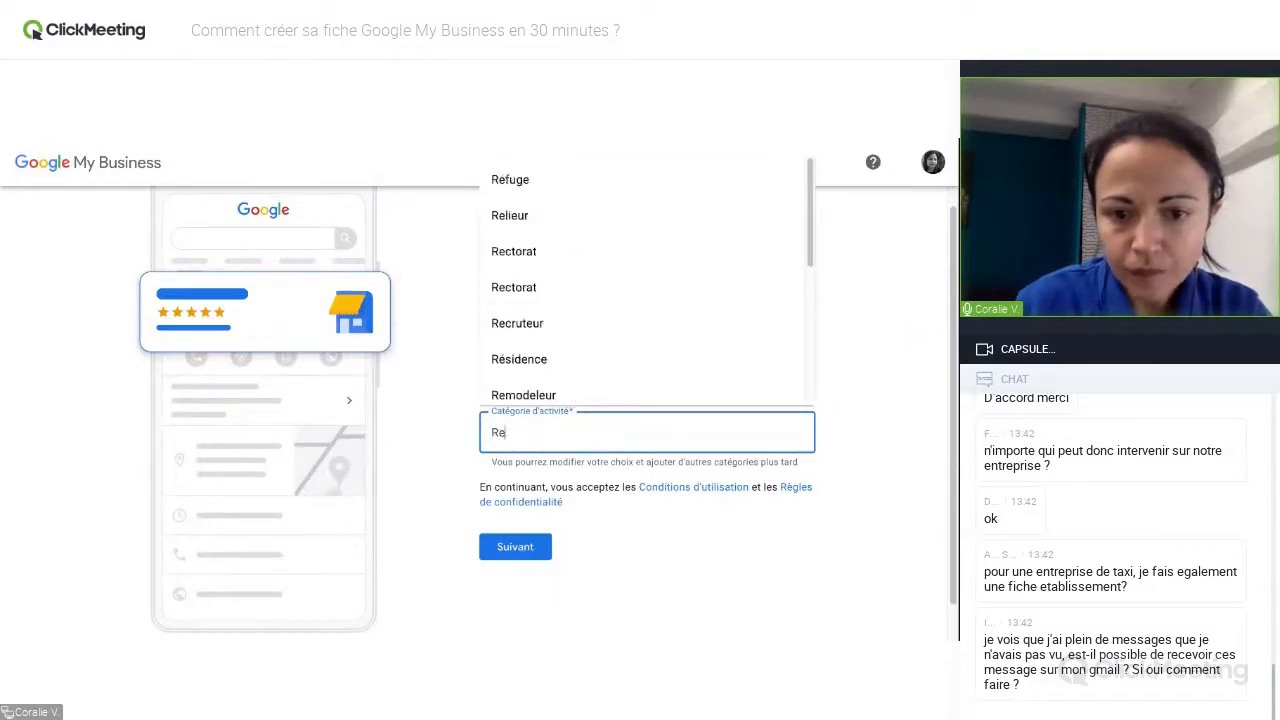
left_click_drag(809, 162, 809, 268)
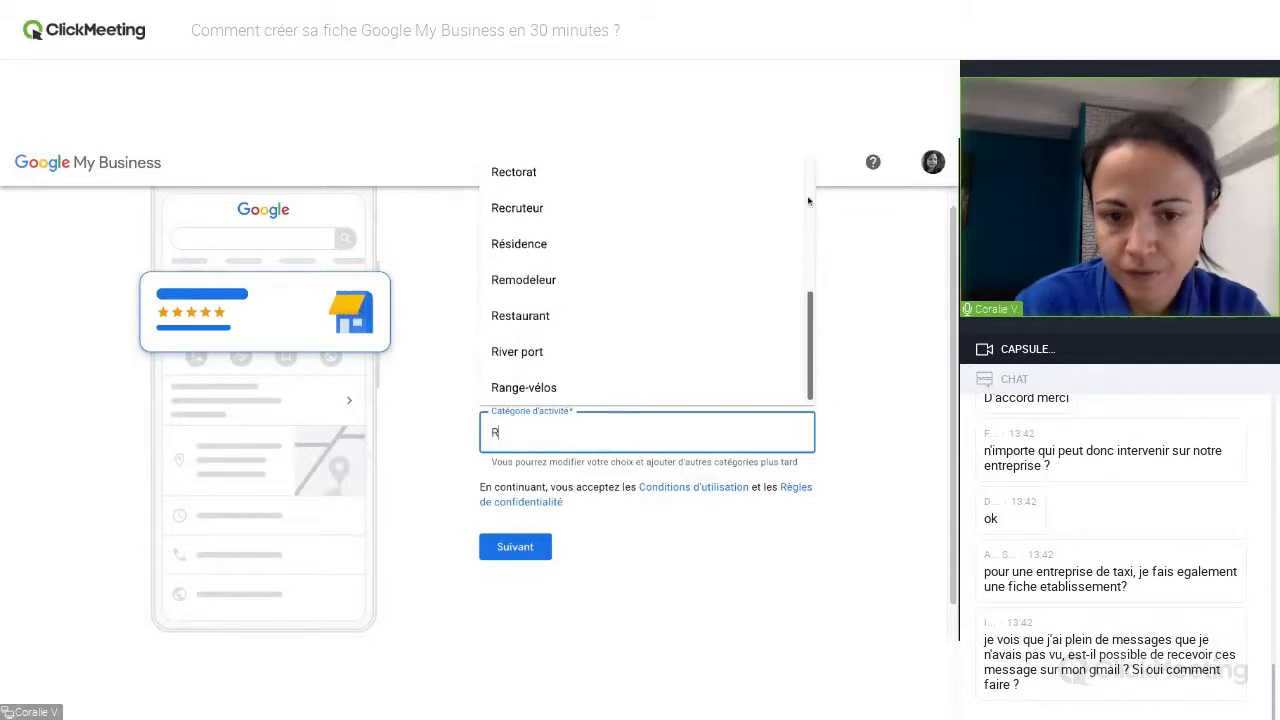
key("BackSpace")
type("Res")
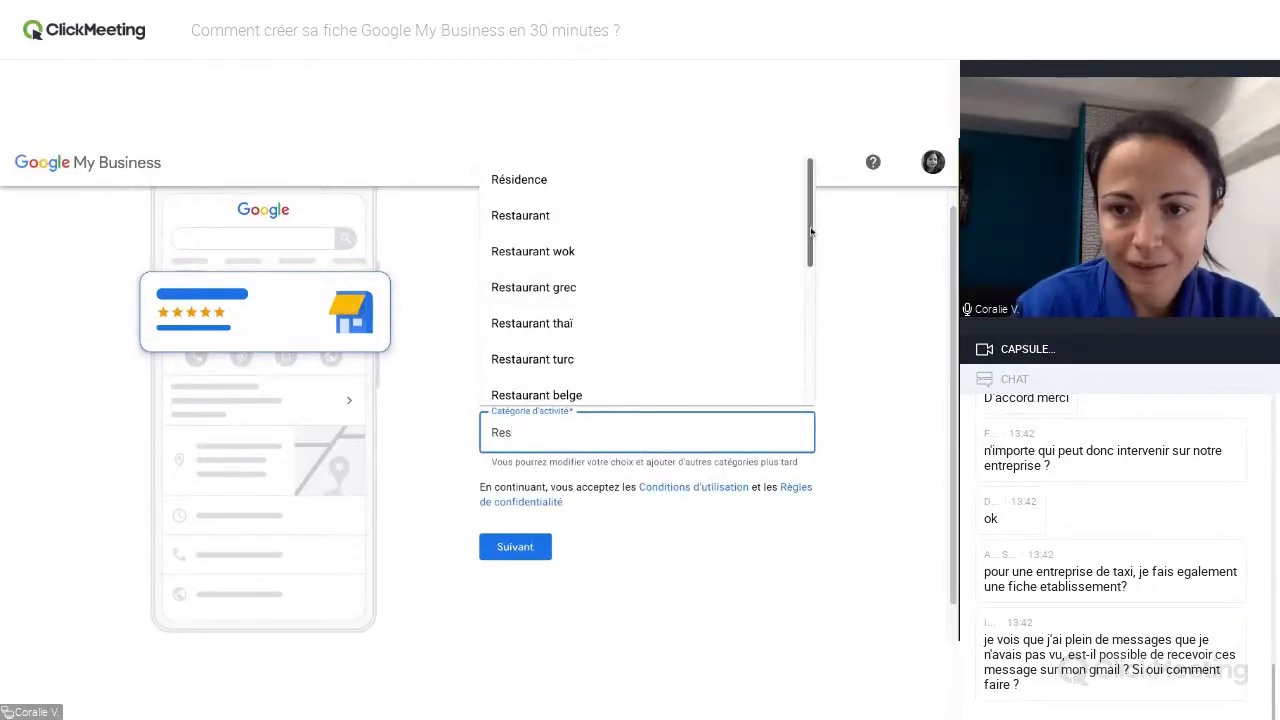
scroll(811, 227, "down", 1)
scroll(811, 227, "down", 3)
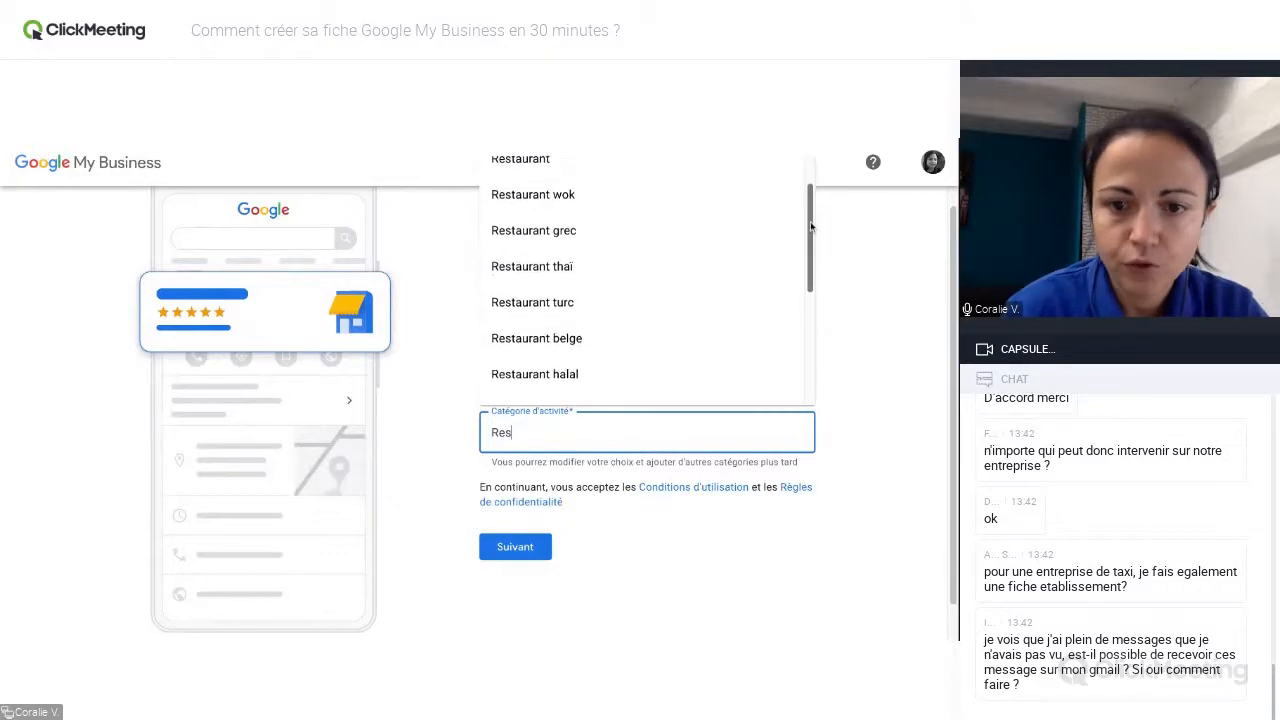
scroll(645, 275, "down", 2)
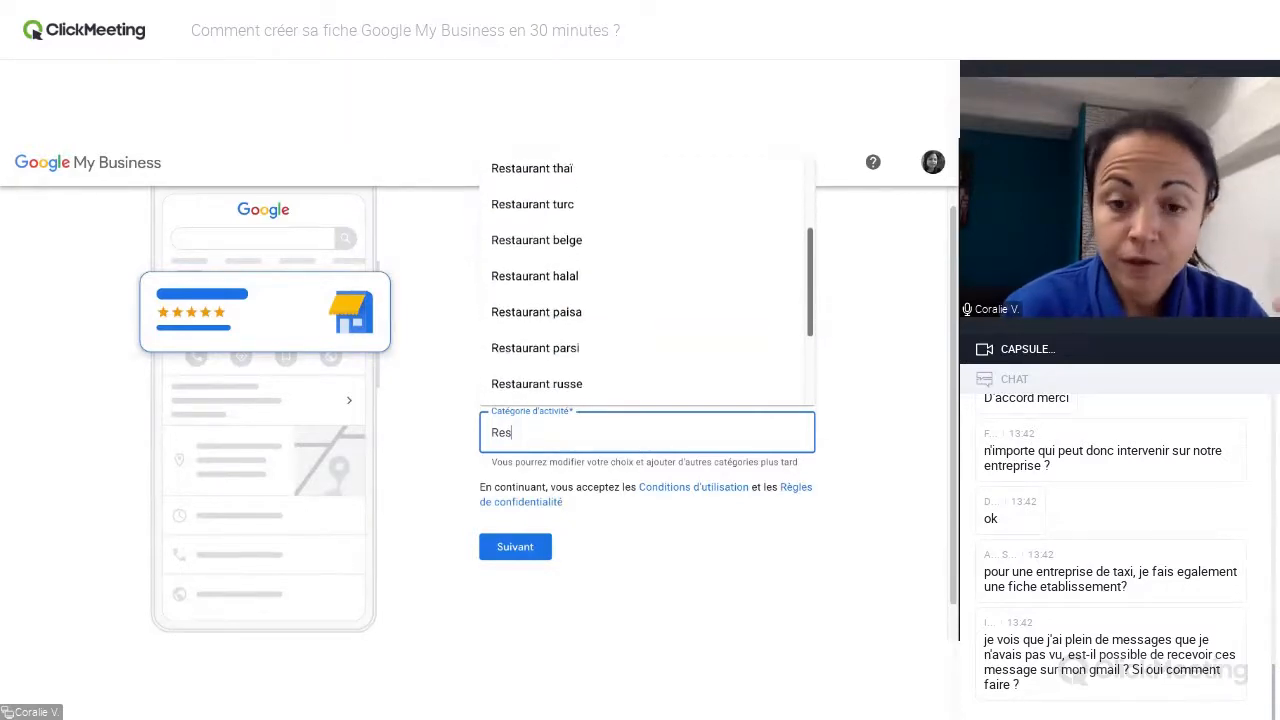
scroll(645, 280, "down", 2)
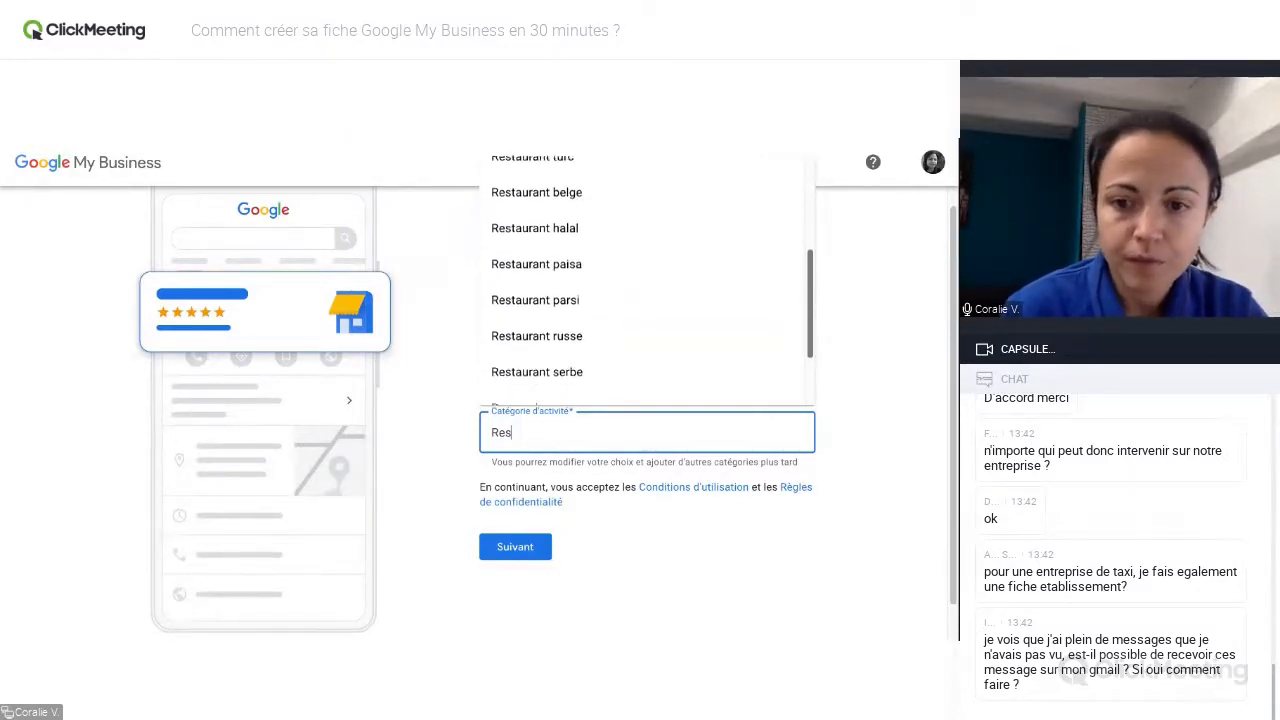
scroll(645, 290, "down", 1)
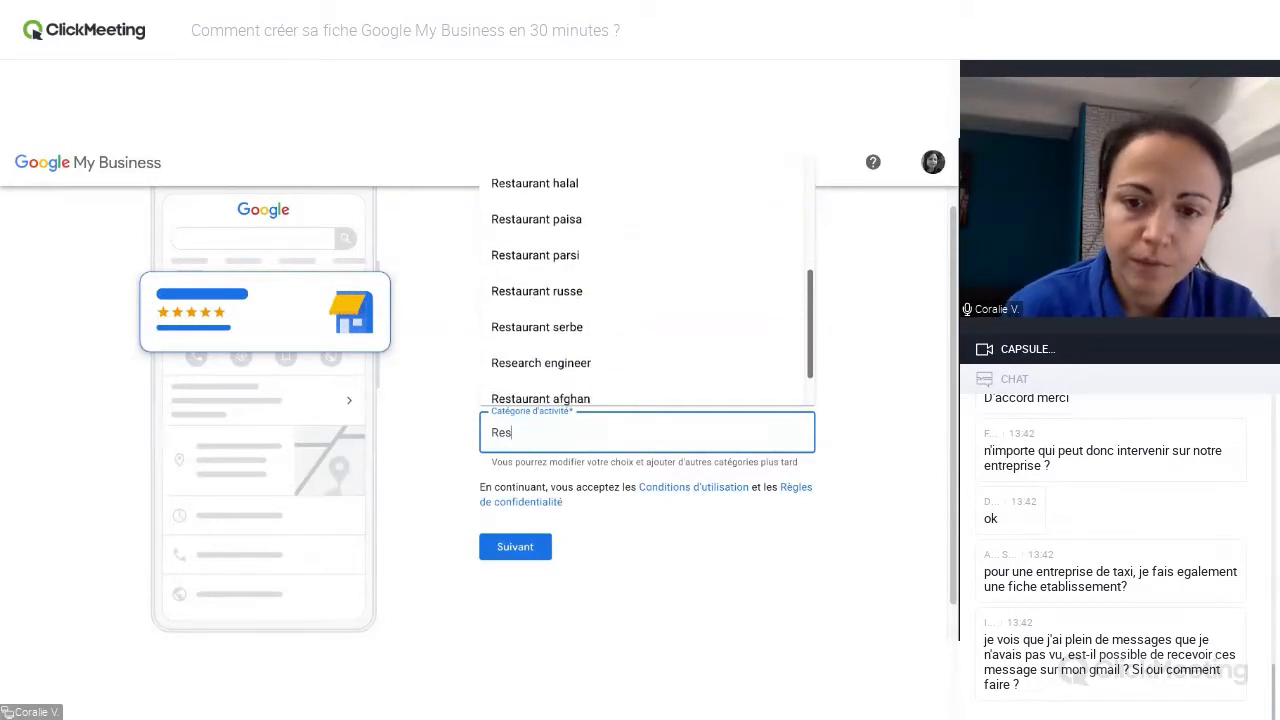
scroll(779, 356, "down", 1)
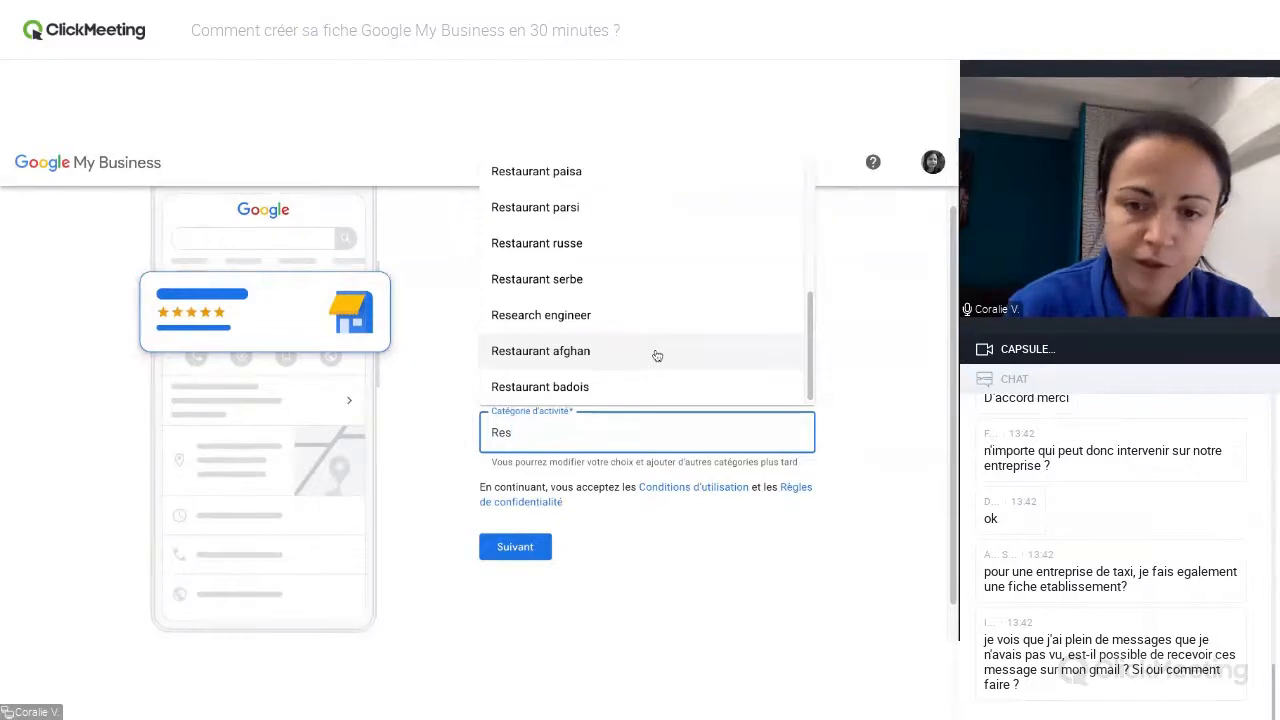
left_click(432, 142)
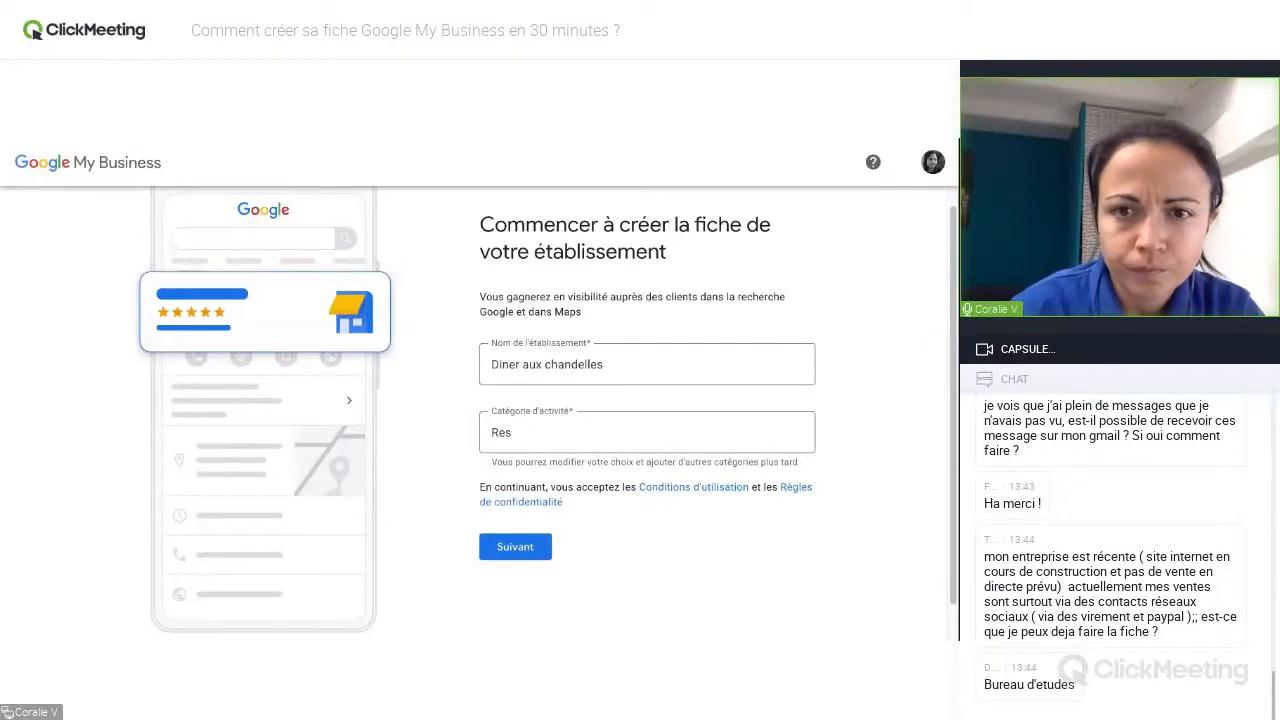
Search the activity categories for "Bureau d'ét" and look through the suggestions for a design office category.
left_click(540, 432)
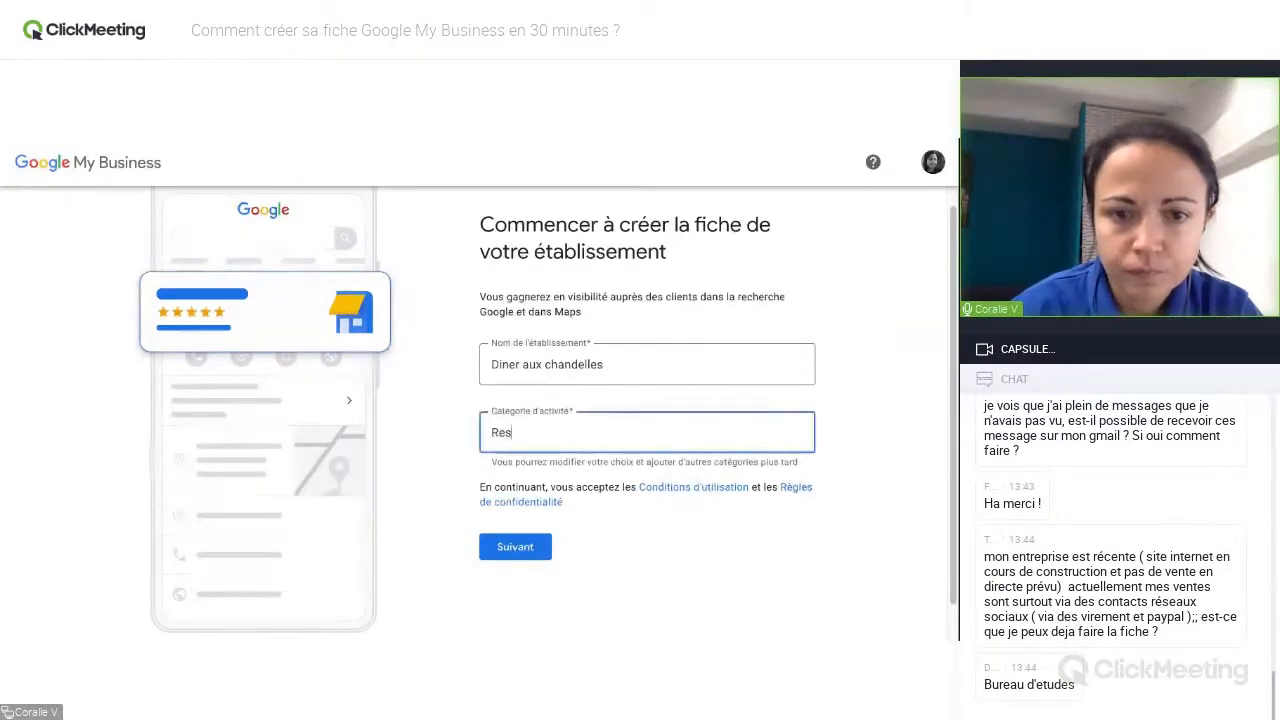
double_click(540, 432)
type("Bure")
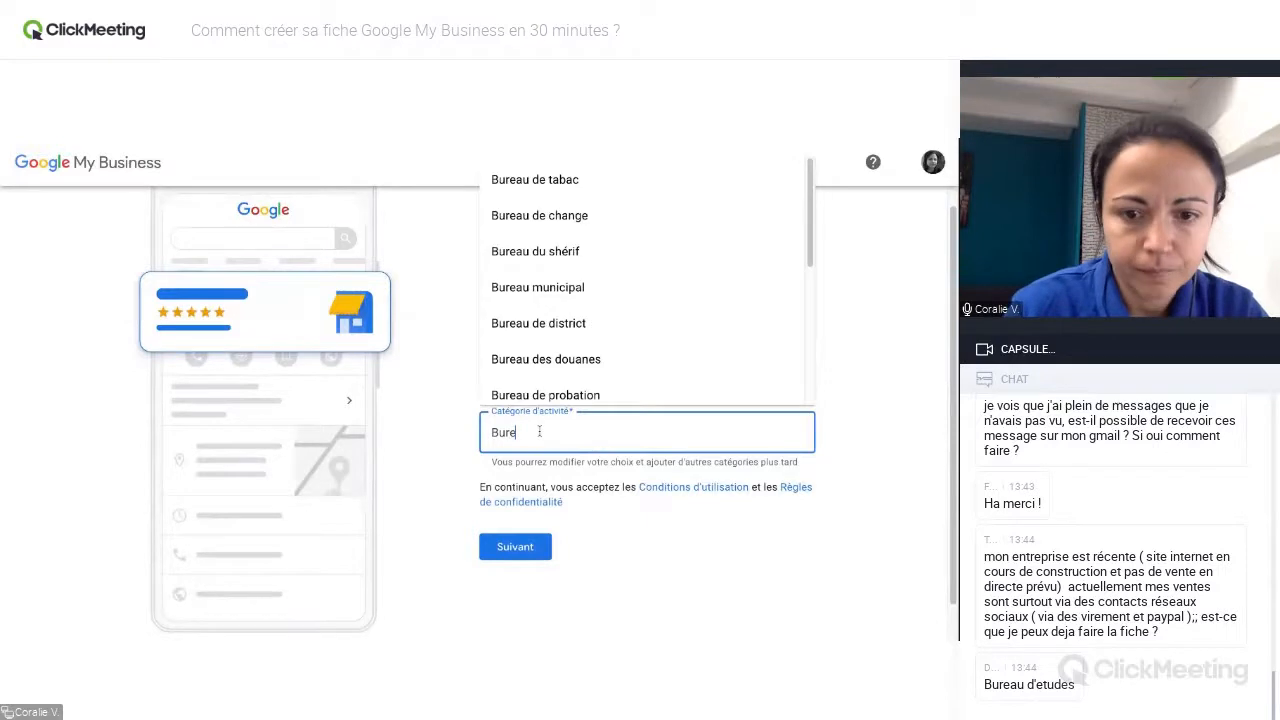
type("au d'")
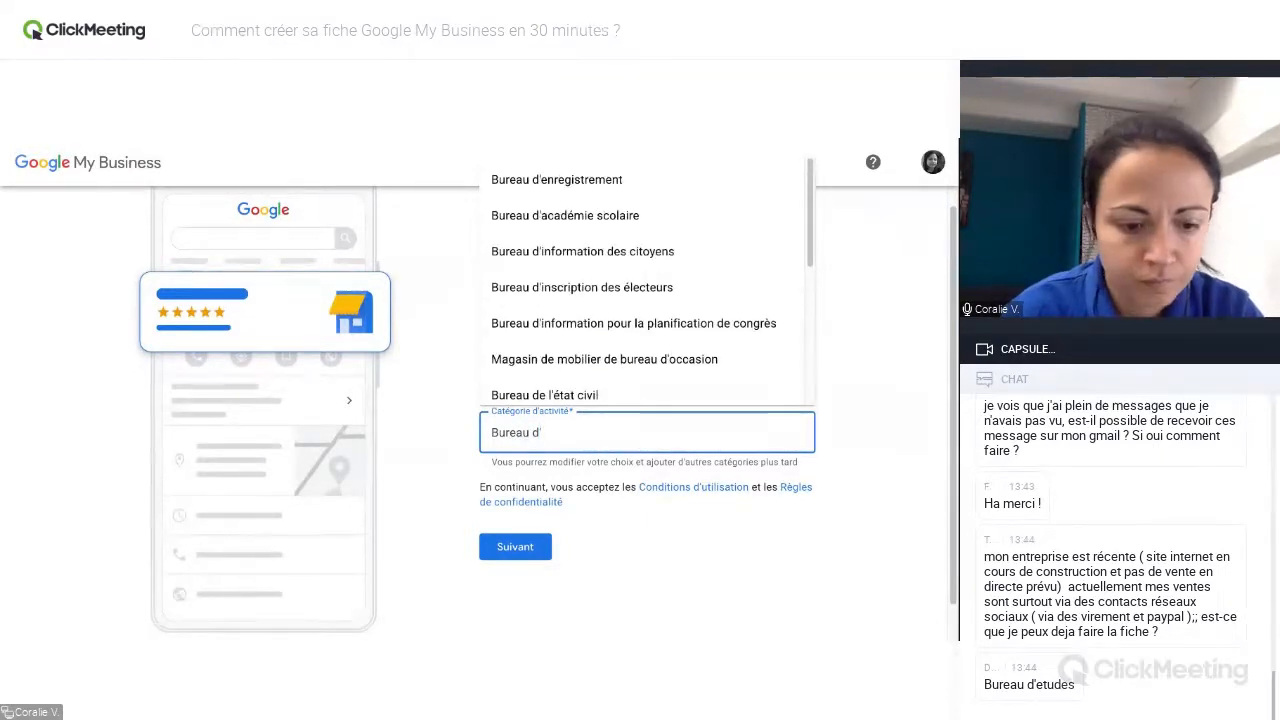
type("ét")
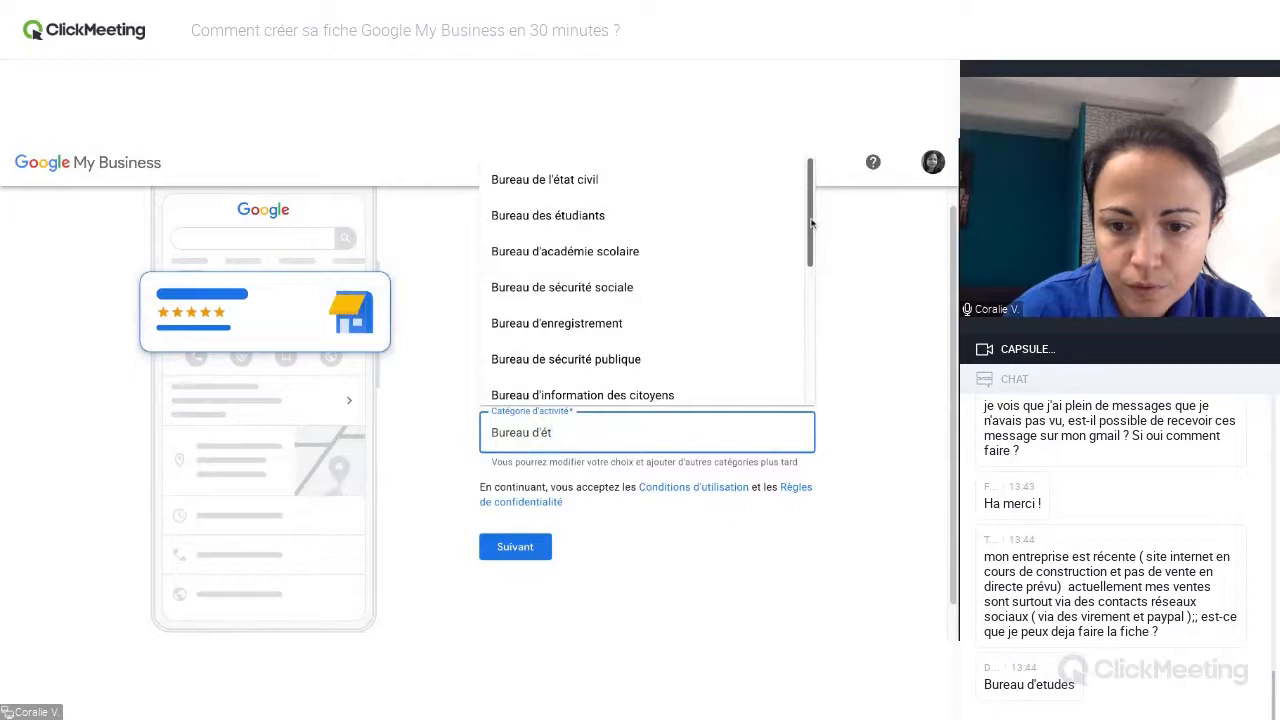
scroll(812, 224, "down", 1)
scroll(812, 224, "down", 3)
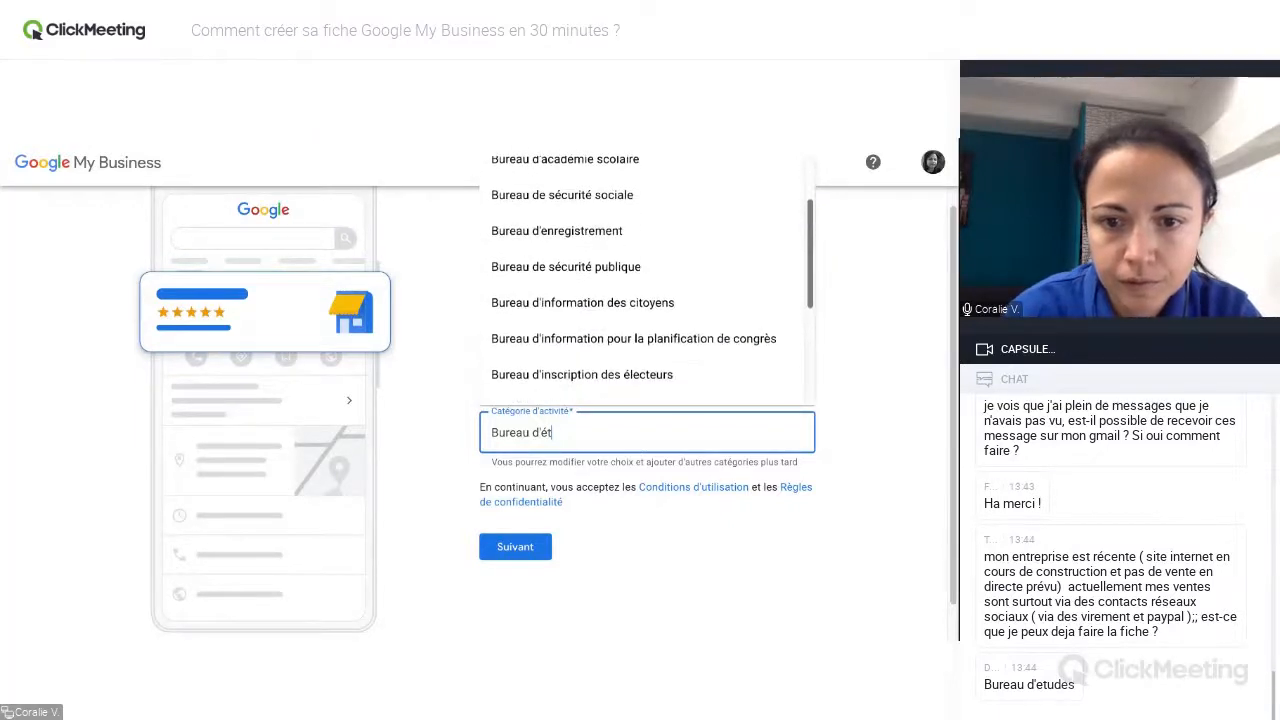
scroll(653, 292, "down", 2)
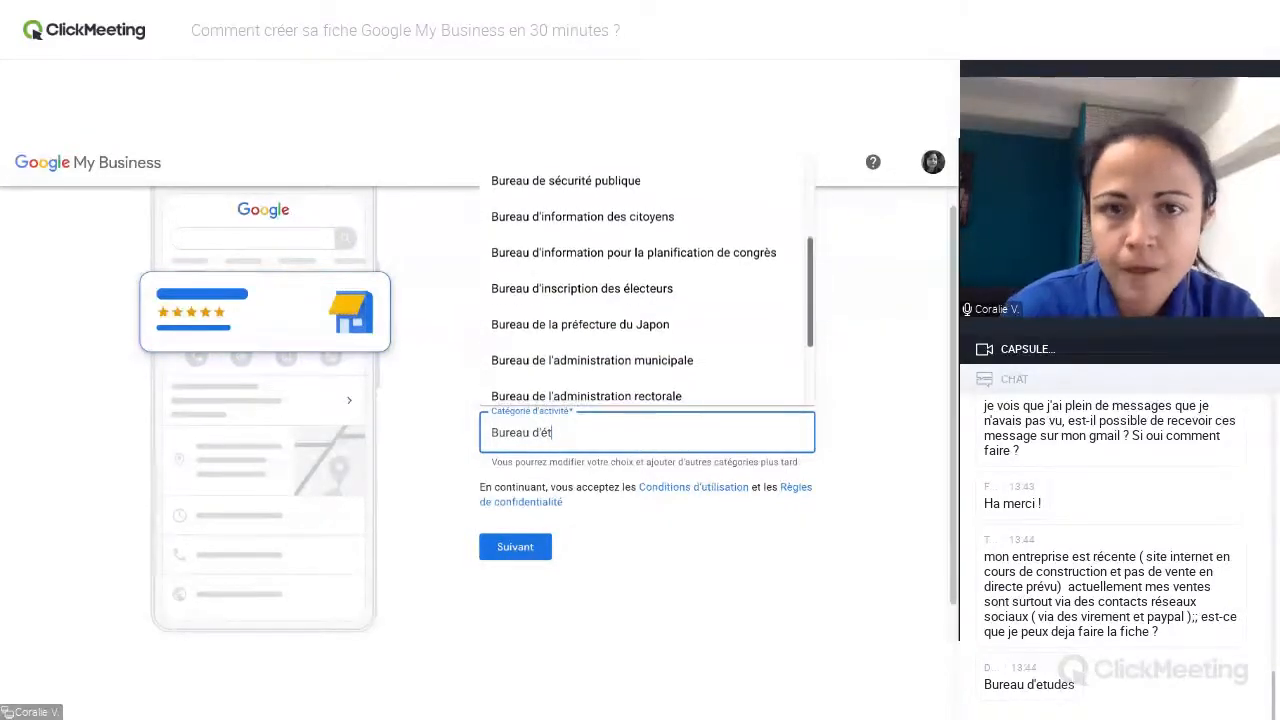
key("Escape")
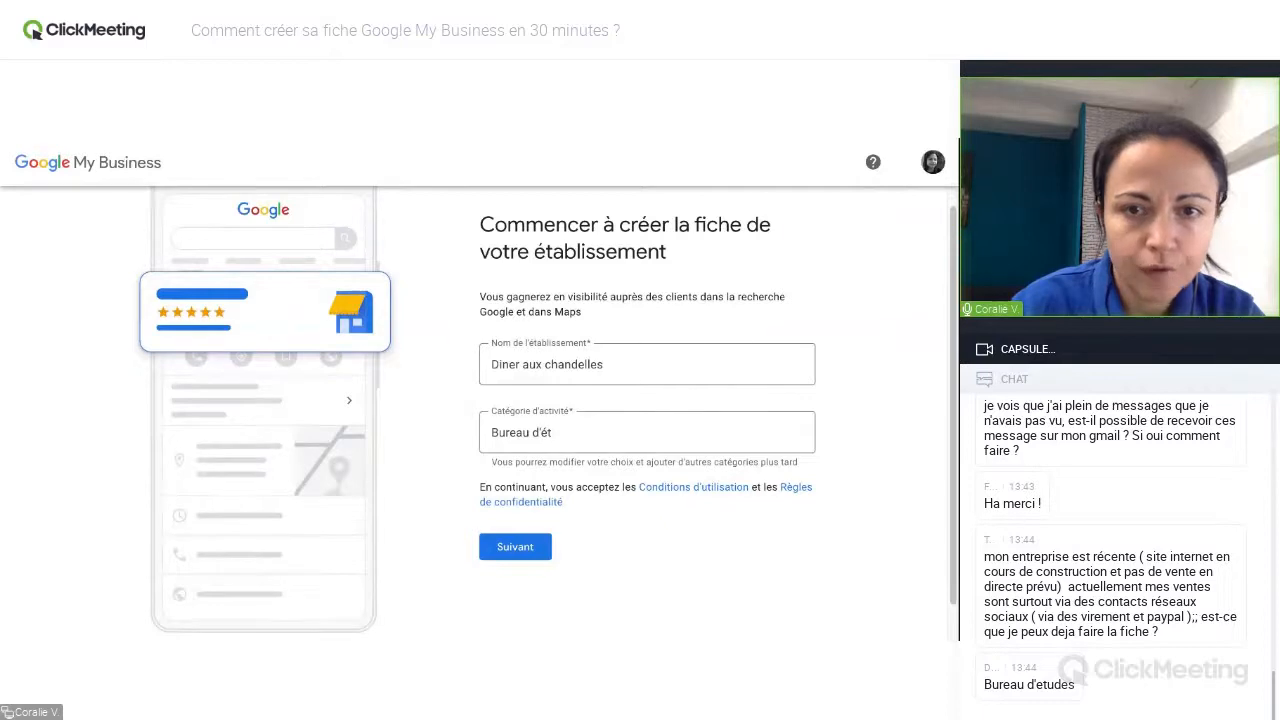
Replace the activity category with "Restaurant afghan", found by searching for "Rest".
left_click(552, 433)
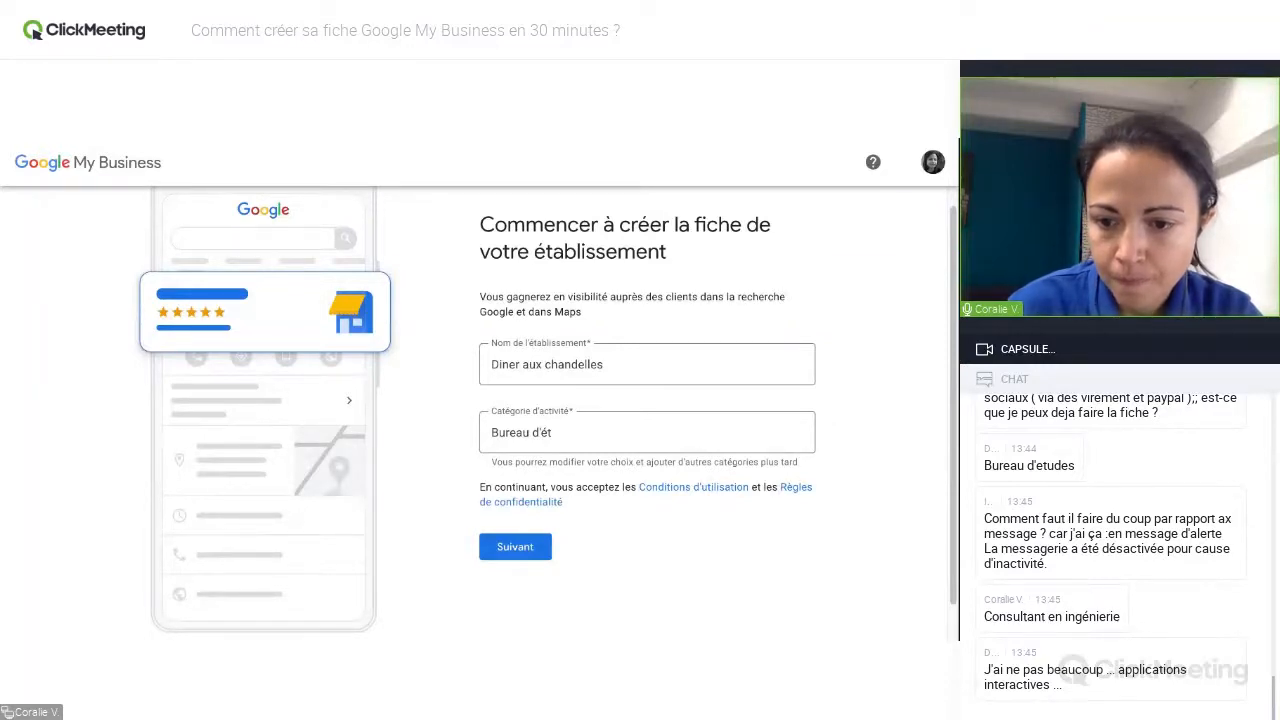
left_click(553, 432)
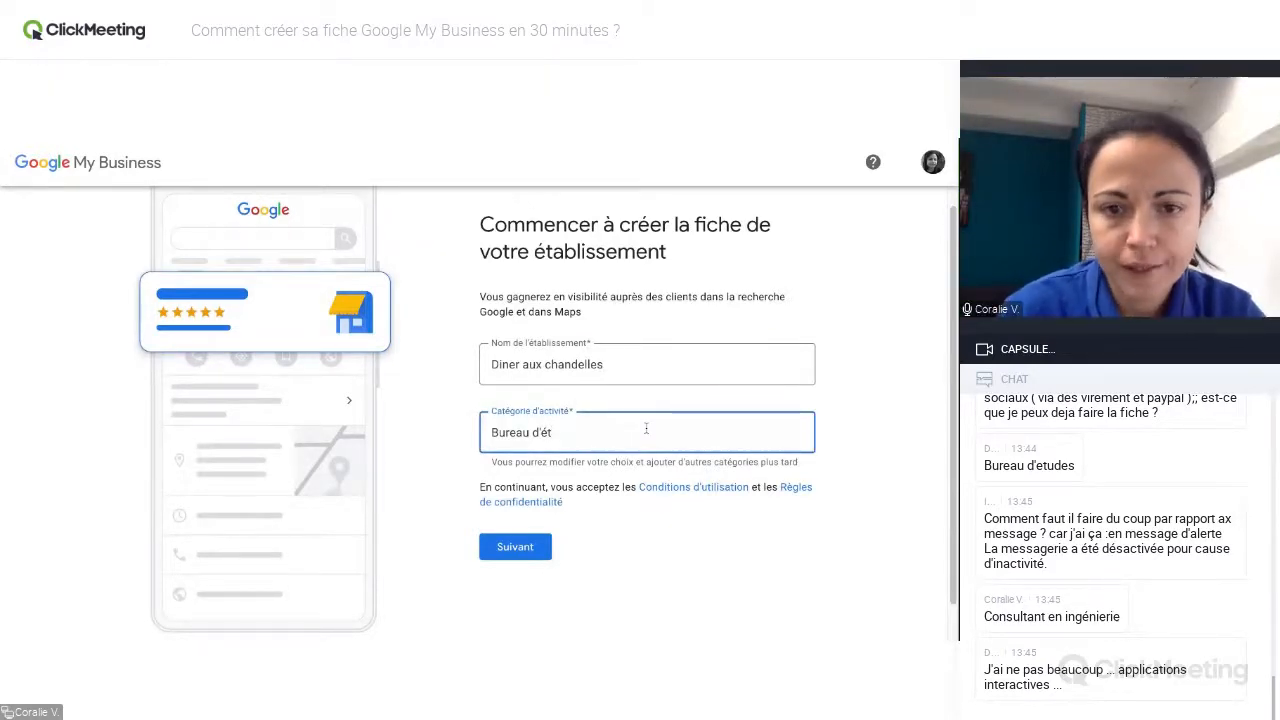
key("ctrl+a")
type("Rest")
scroll(810, 238, "down", 2)
scroll(810, 238, "down", 3)
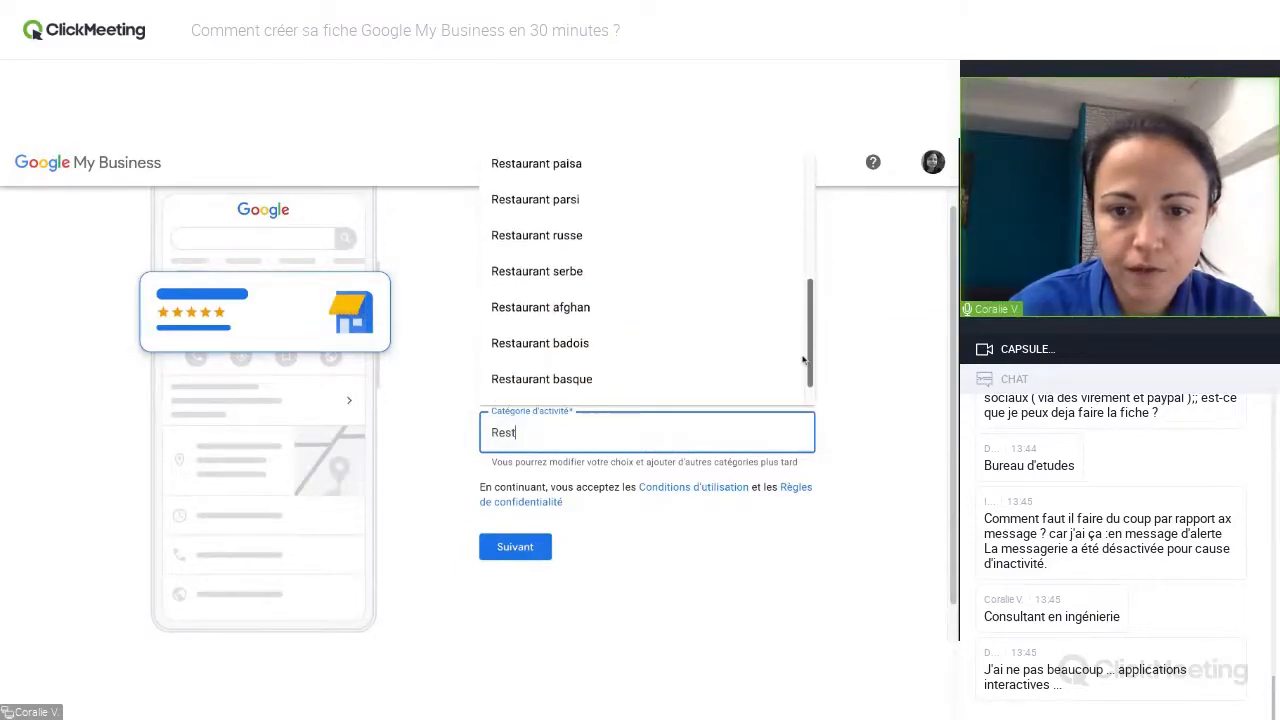
left_click(648, 318)
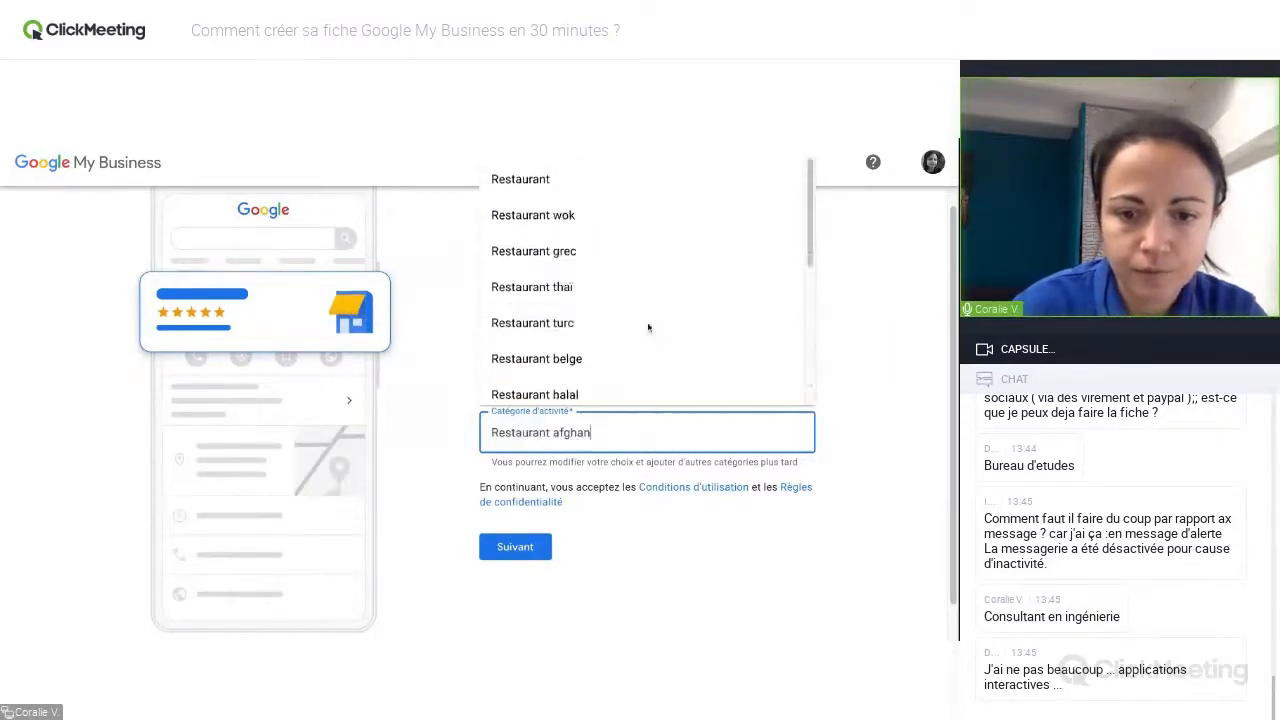
Submit the name and category, and answer Oui to adding a place that customers can visit.
left_click(512, 548)
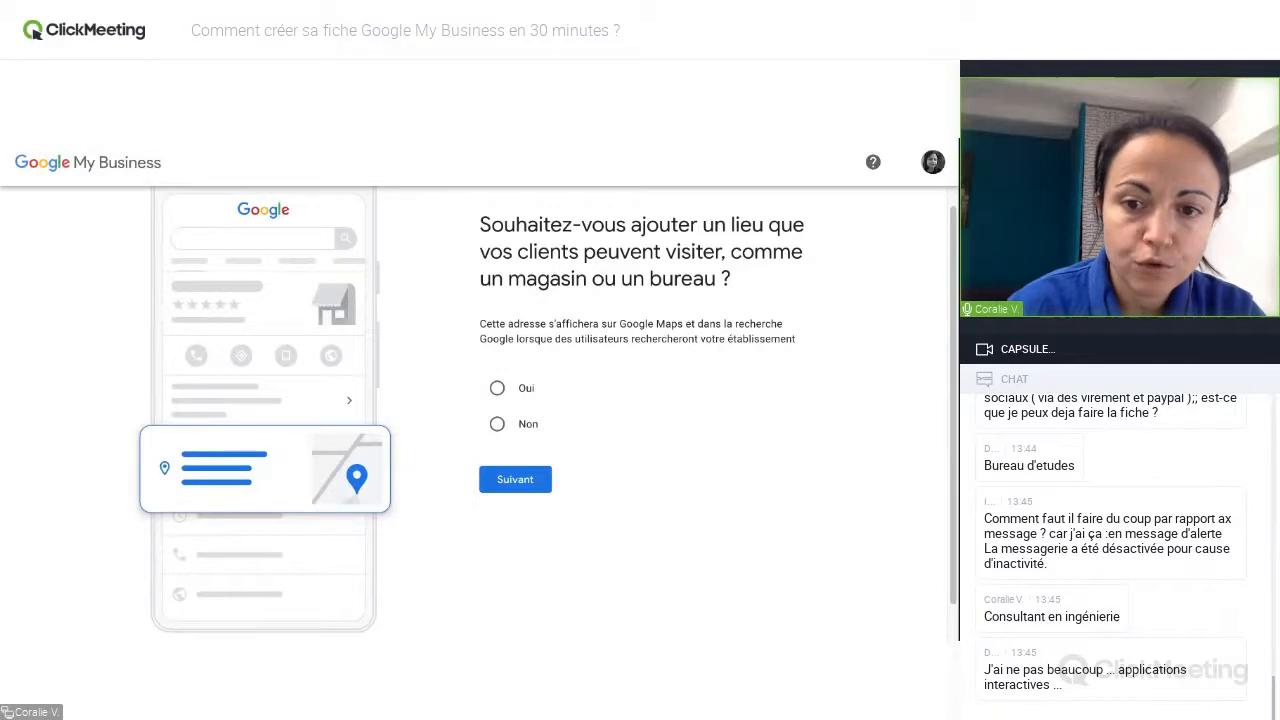
left_click(497, 388)
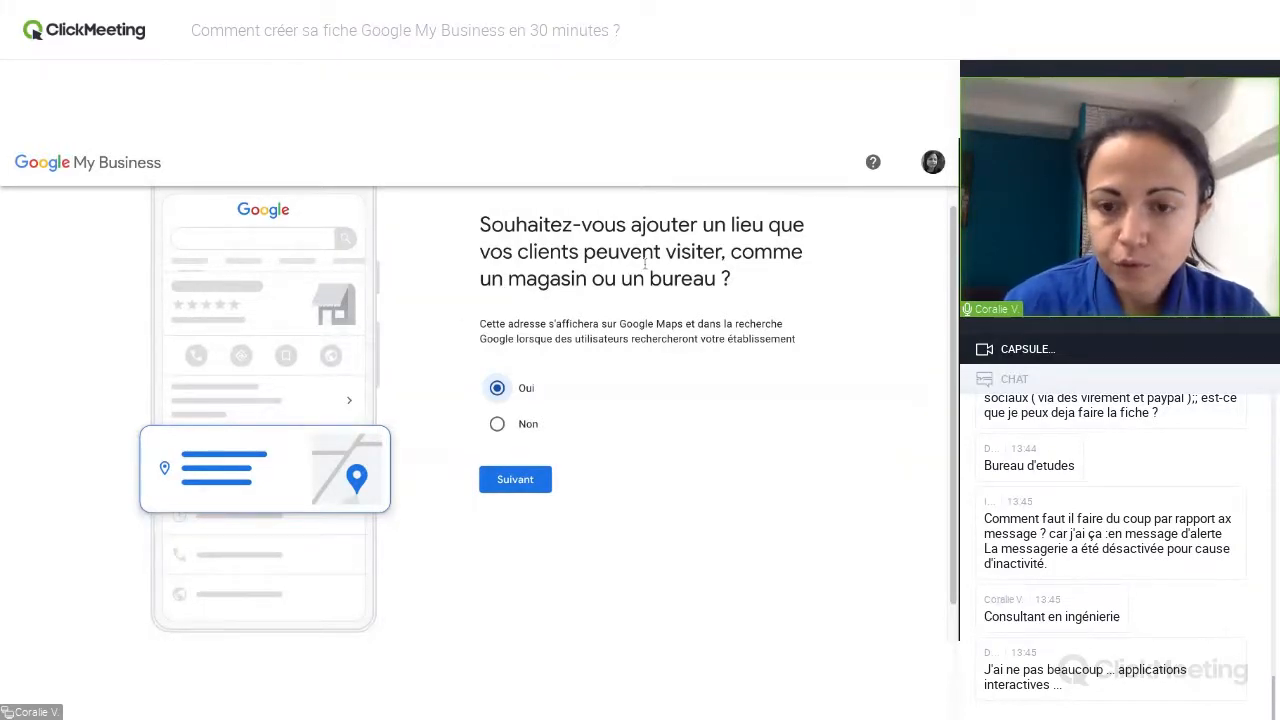
left_click(528, 483)
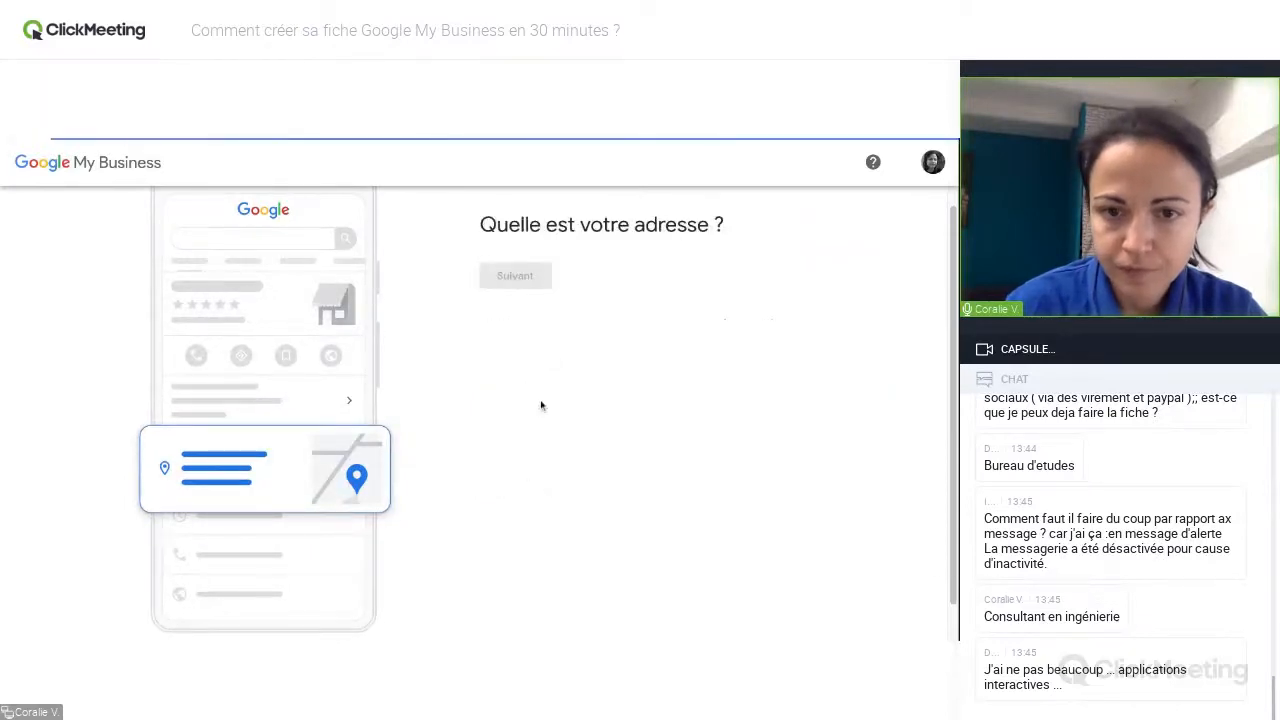
Fill in the establishment's street address, postcode and city.
left_click(514, 368)
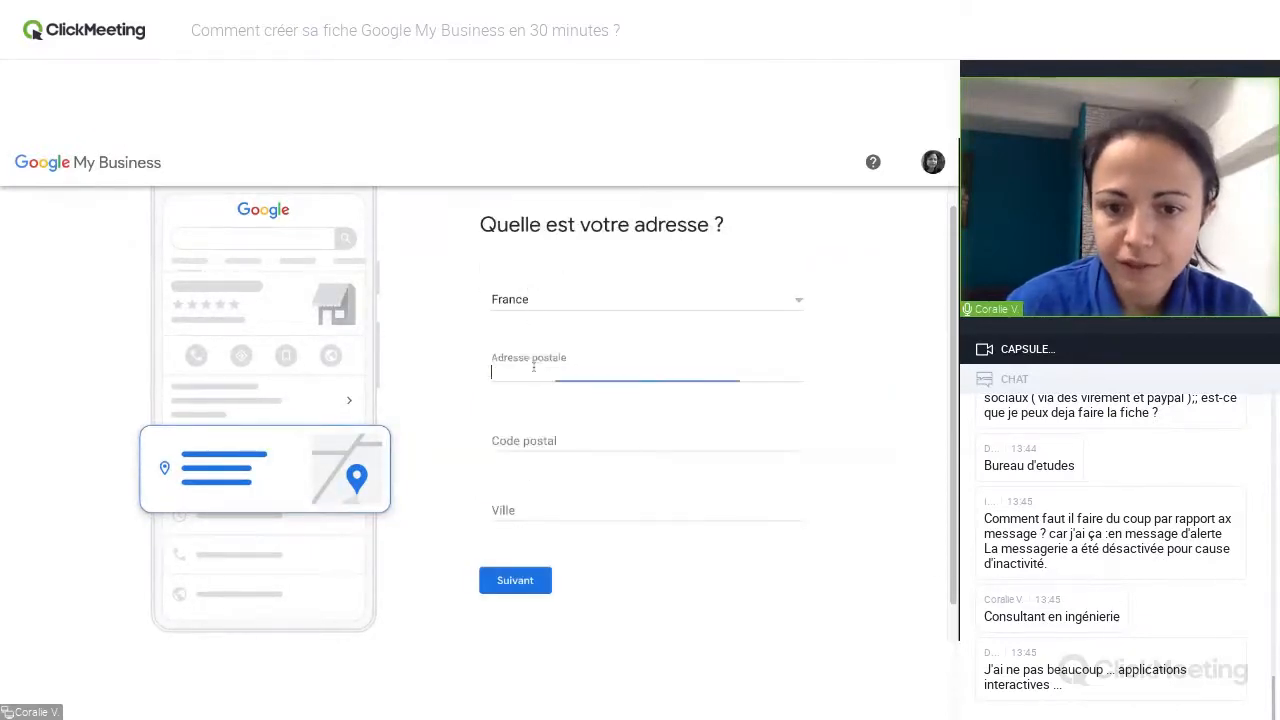
left_click(536, 385)
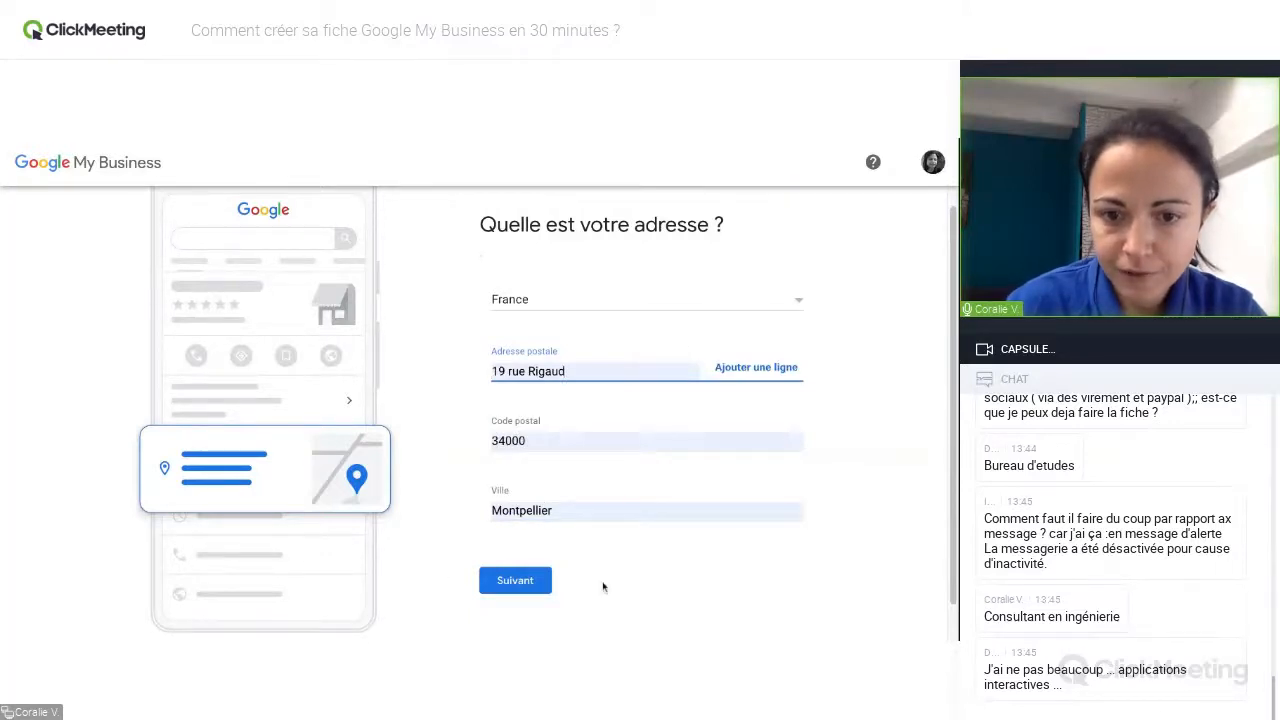
left_click(268, 140)
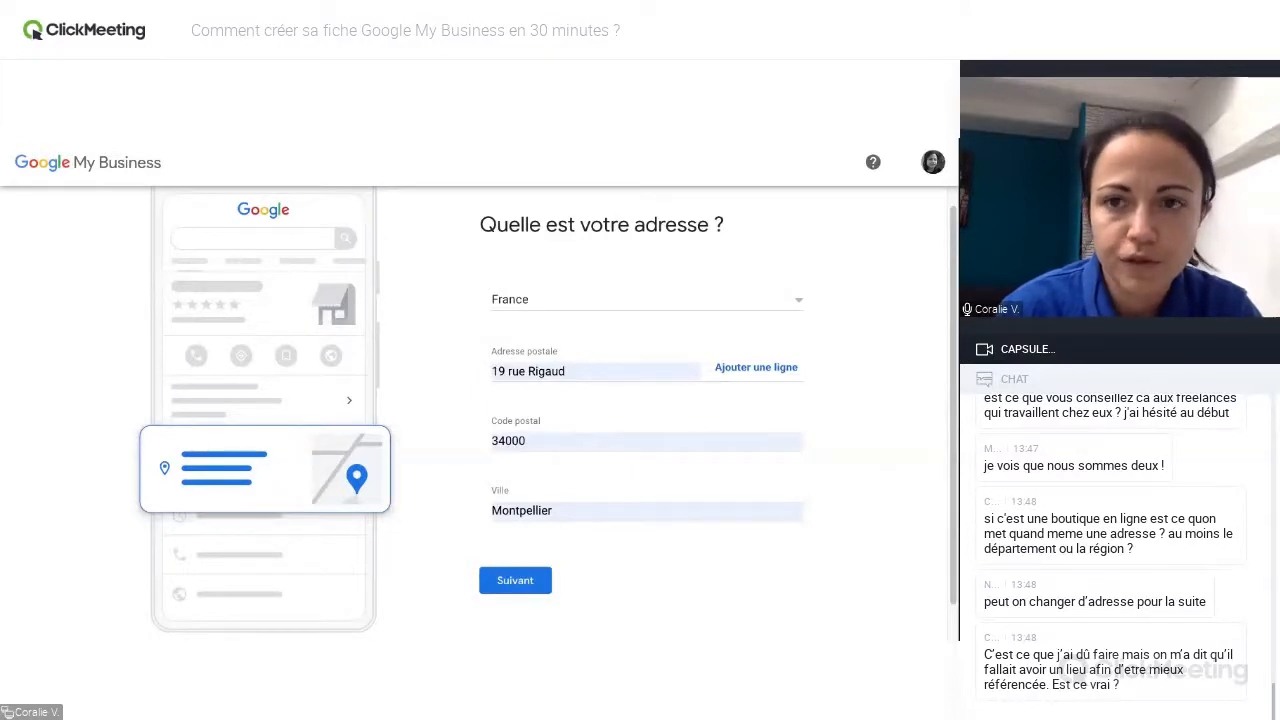
left_click(575, 371)
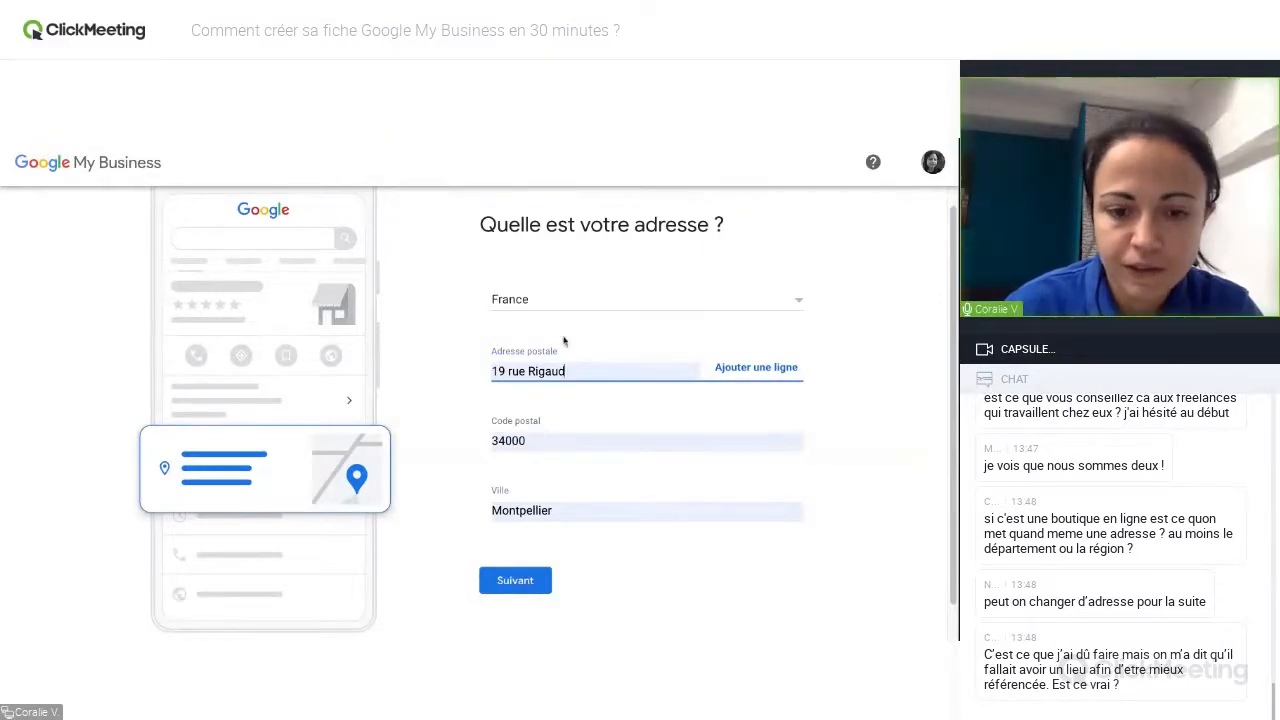
Submit the address and choose "Aucun de ceux-ci" for the suggested existing establishments, replacing the Bureaux And Co - La Station selection.
left_click(515, 582)
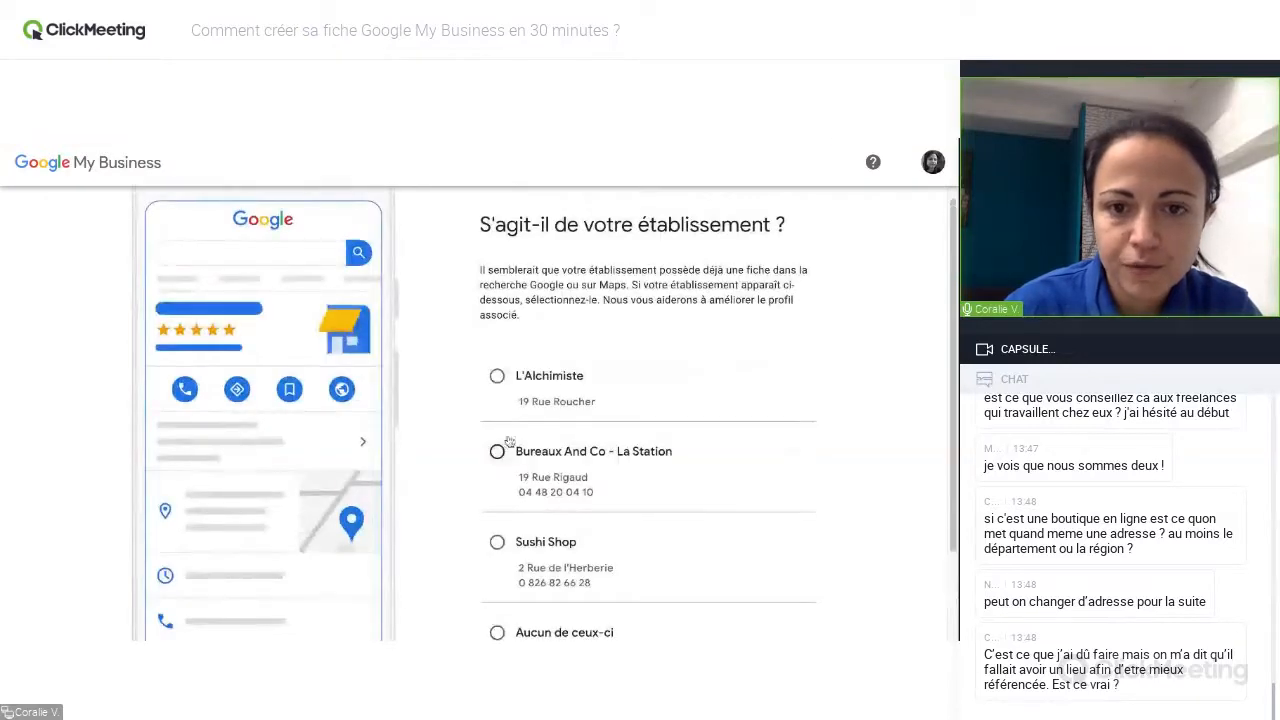
left_click_drag(955, 272, 956, 347)
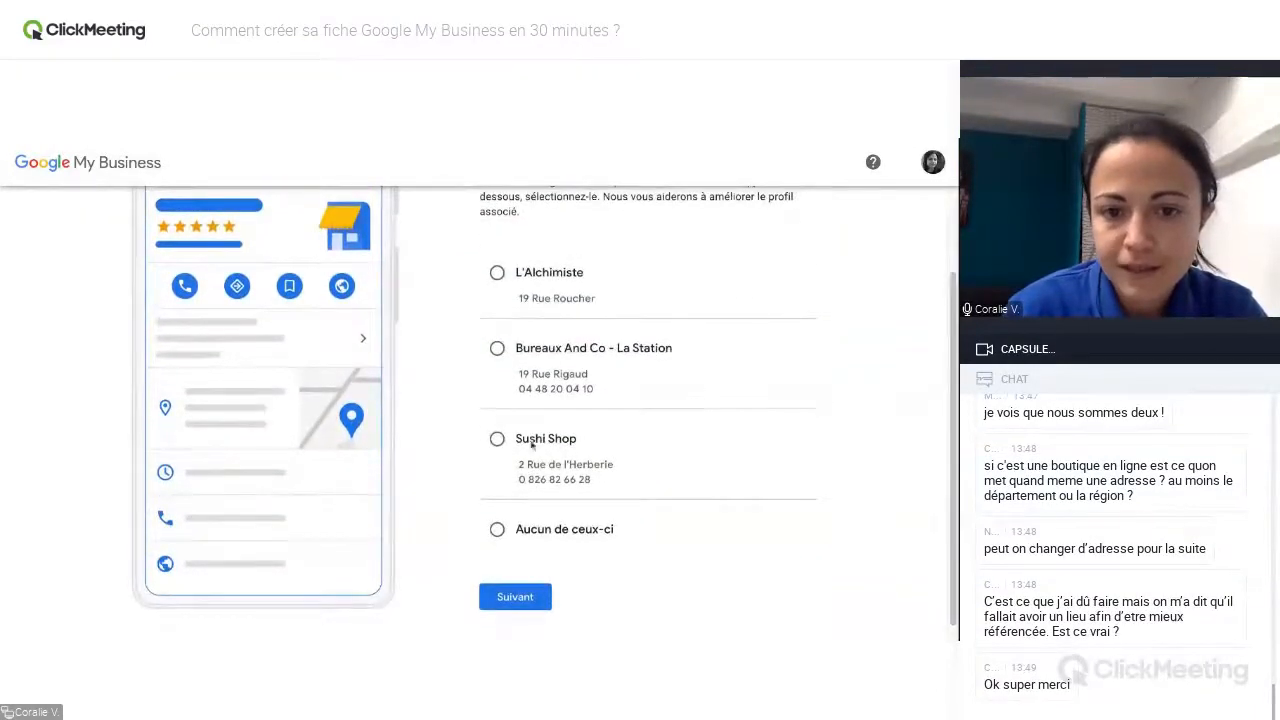
left_click(497, 348)
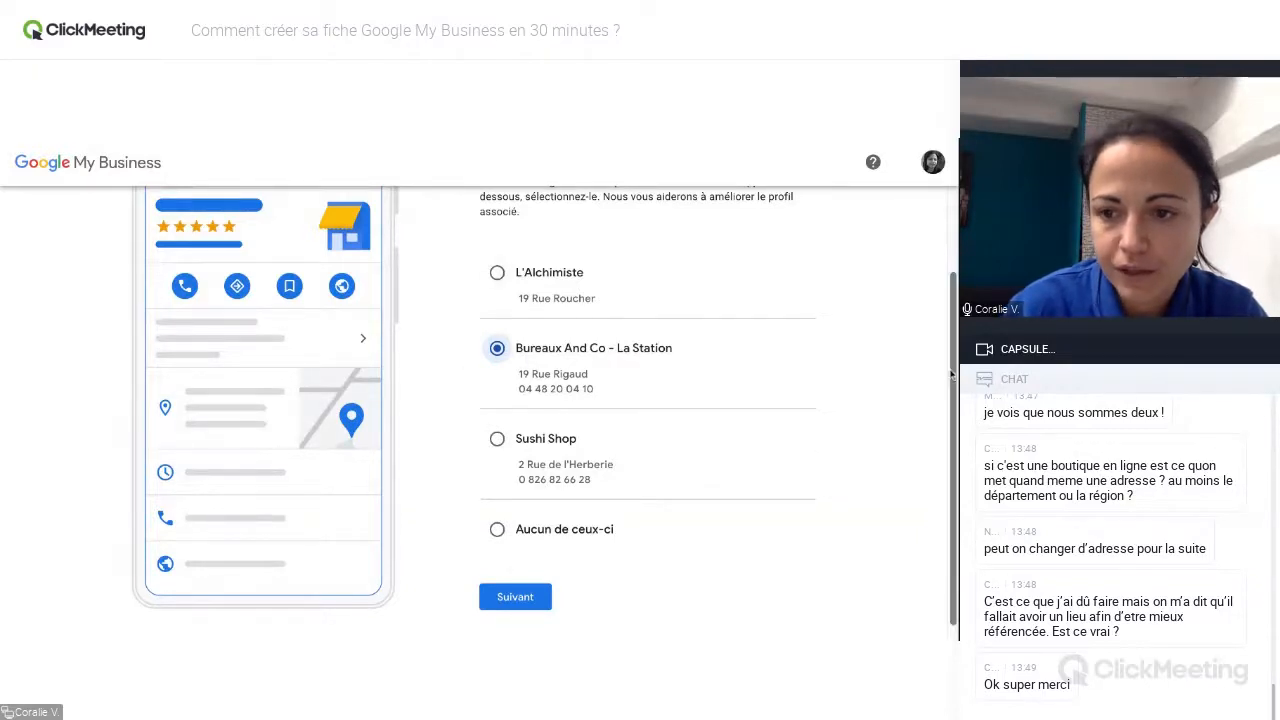
scroll(951, 372, "up", 1)
scroll(951, 372, "up", 1)
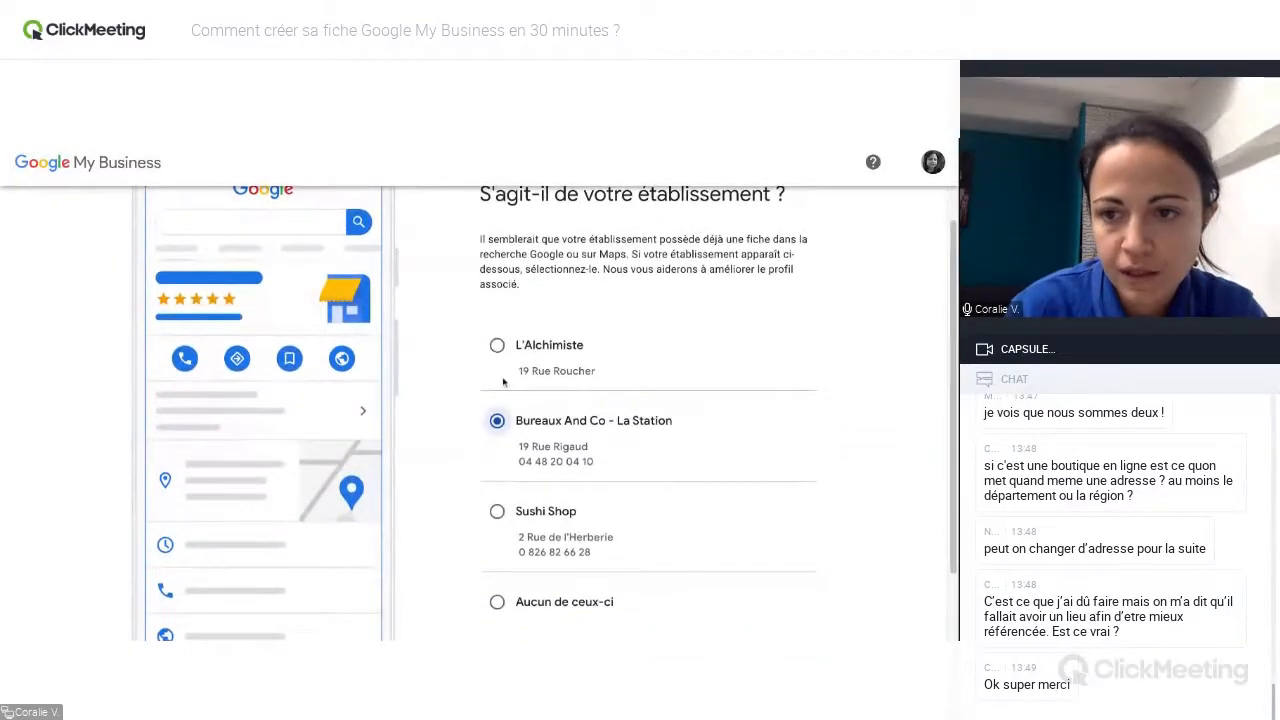
scroll(954, 336, "up", 1)
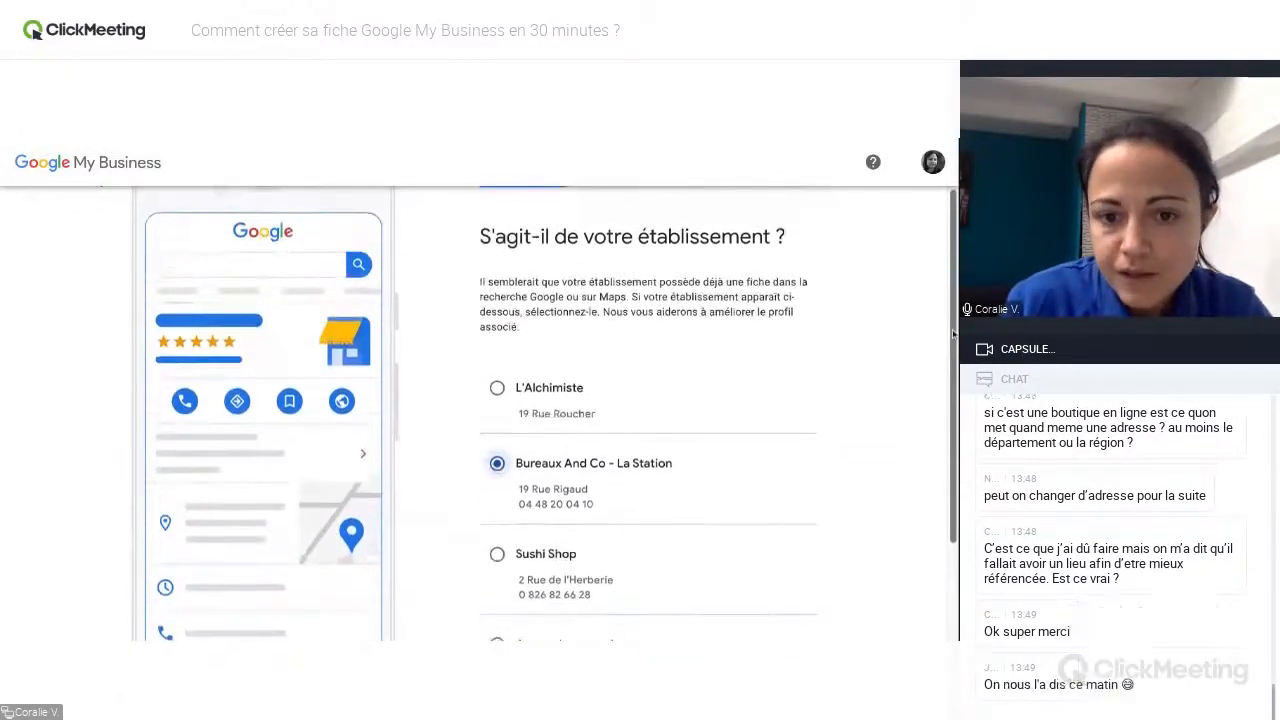
scroll(954, 336, "down", 1)
left_click(499, 514)
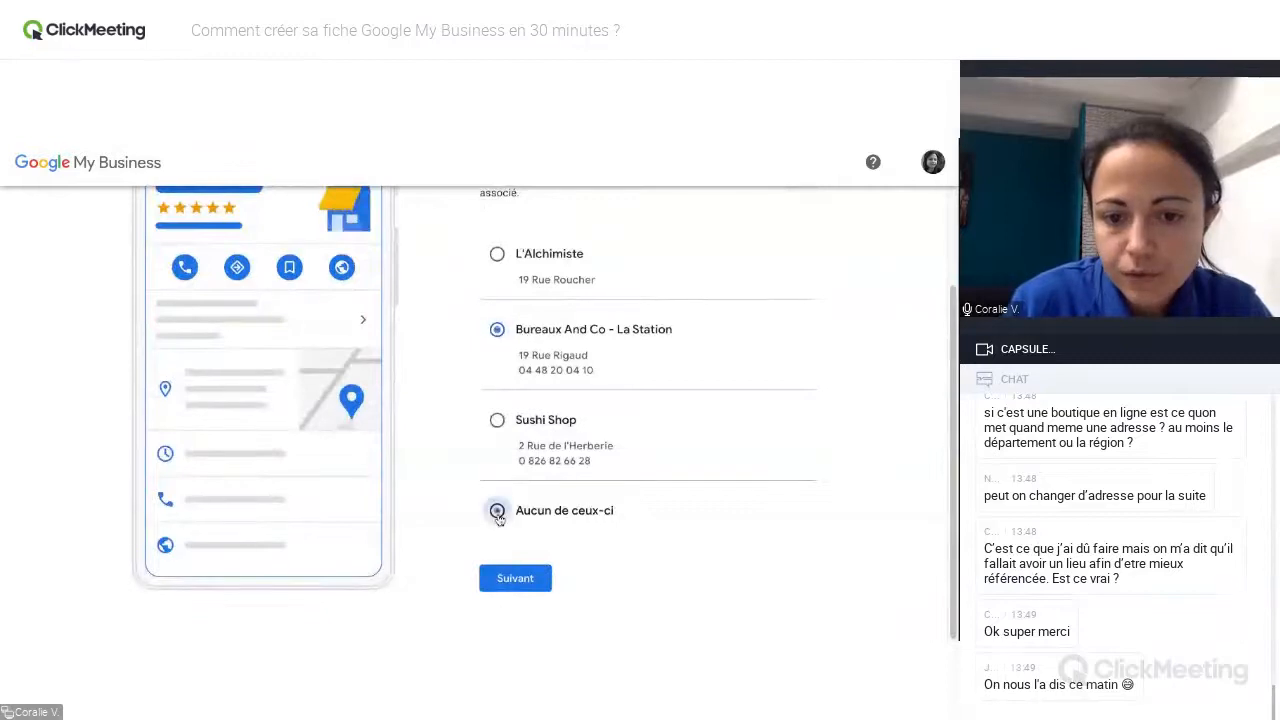
left_click(514, 588)
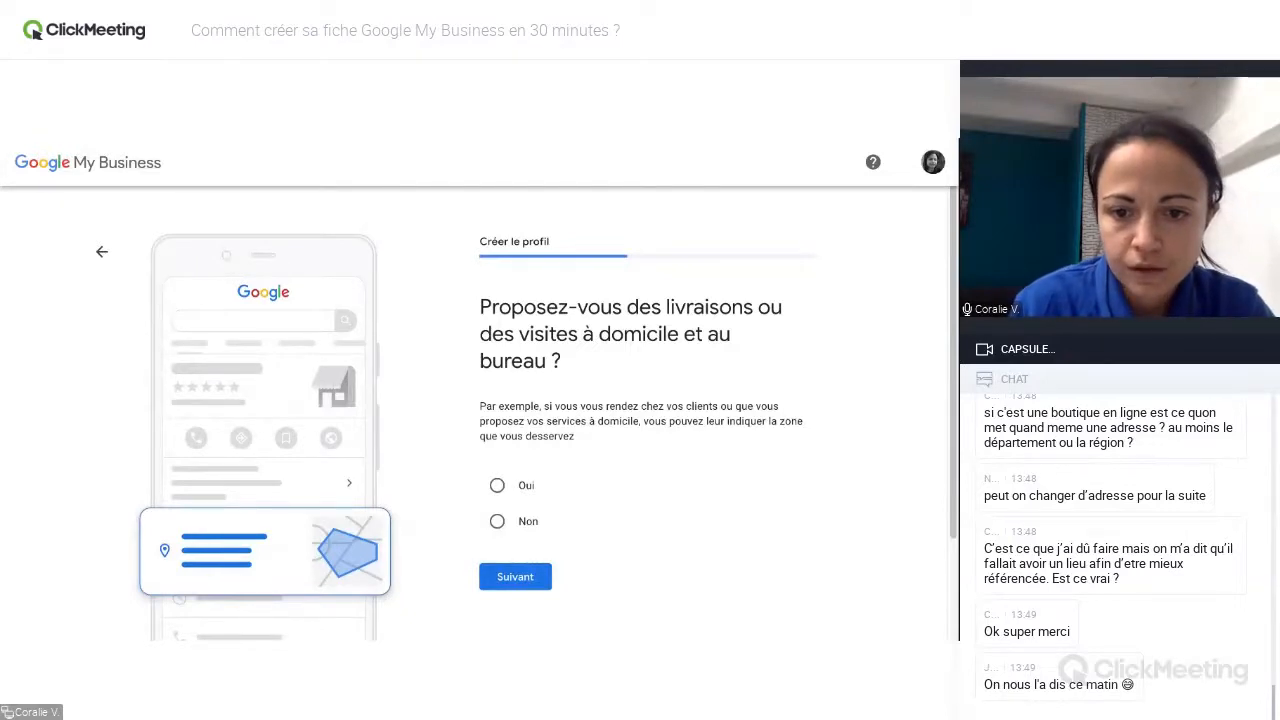
Answer Non to deliveries or home visits, and submit the contact details with "Je n'ai pas de site Web" and no phone number.
left_click(498, 522)
left_click(515, 577)
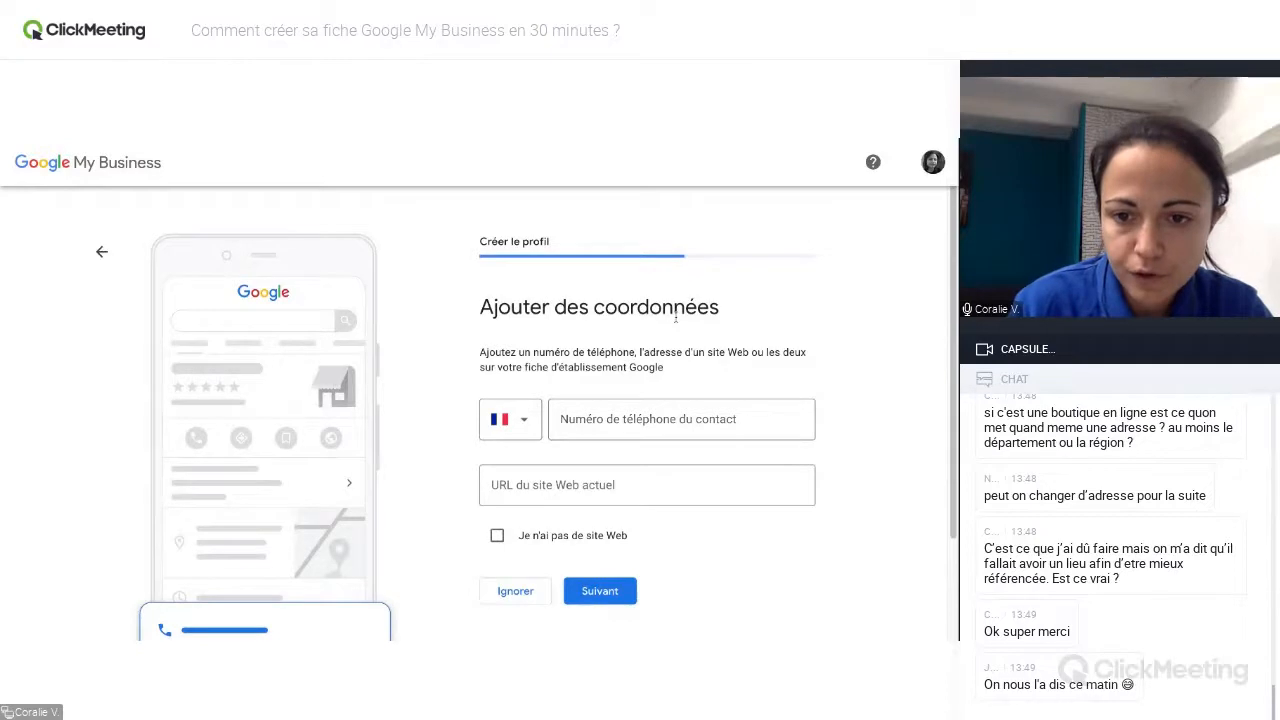
scroll(955, 365, "down", 1)
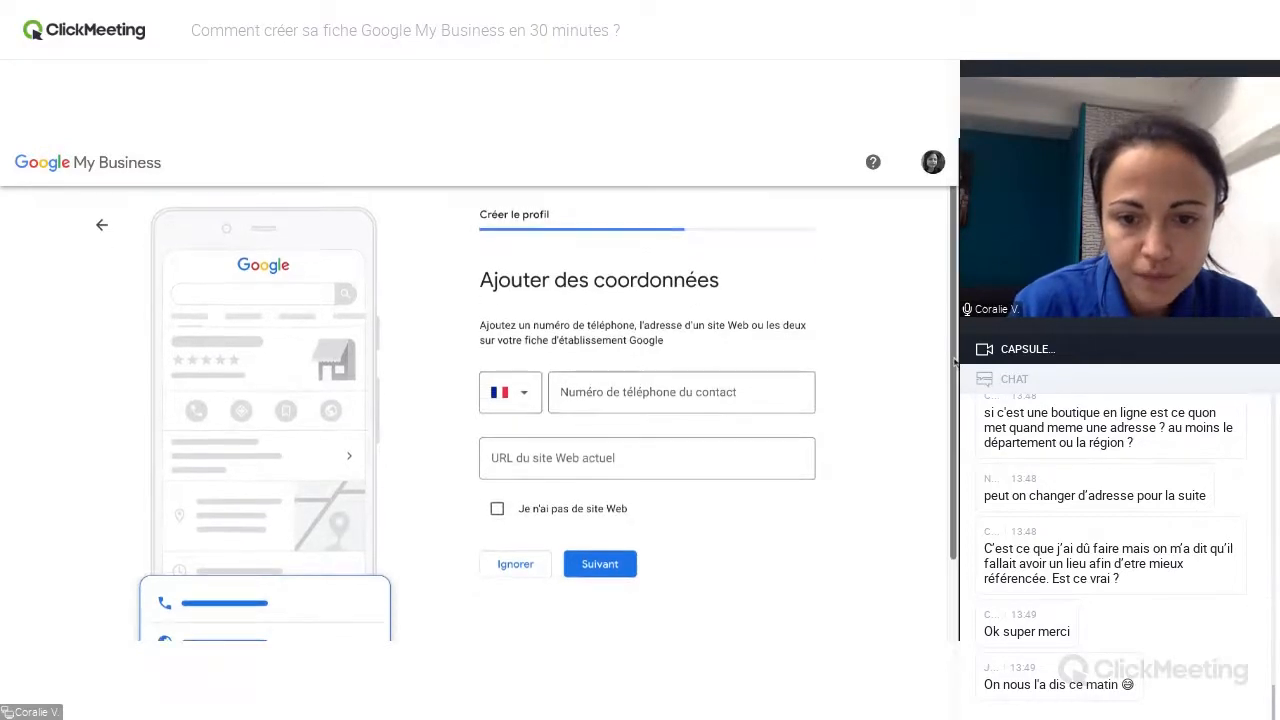
left_click(497, 433)
left_click(625, 328)
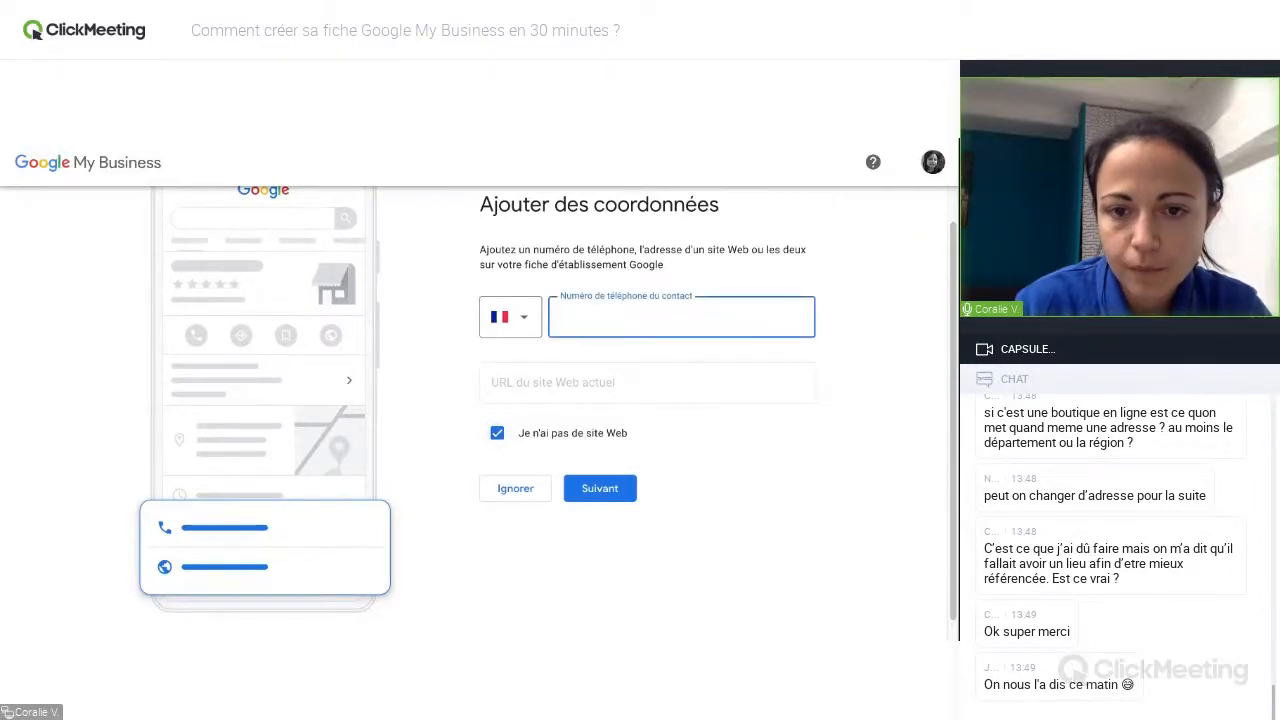
left_click(612, 494)
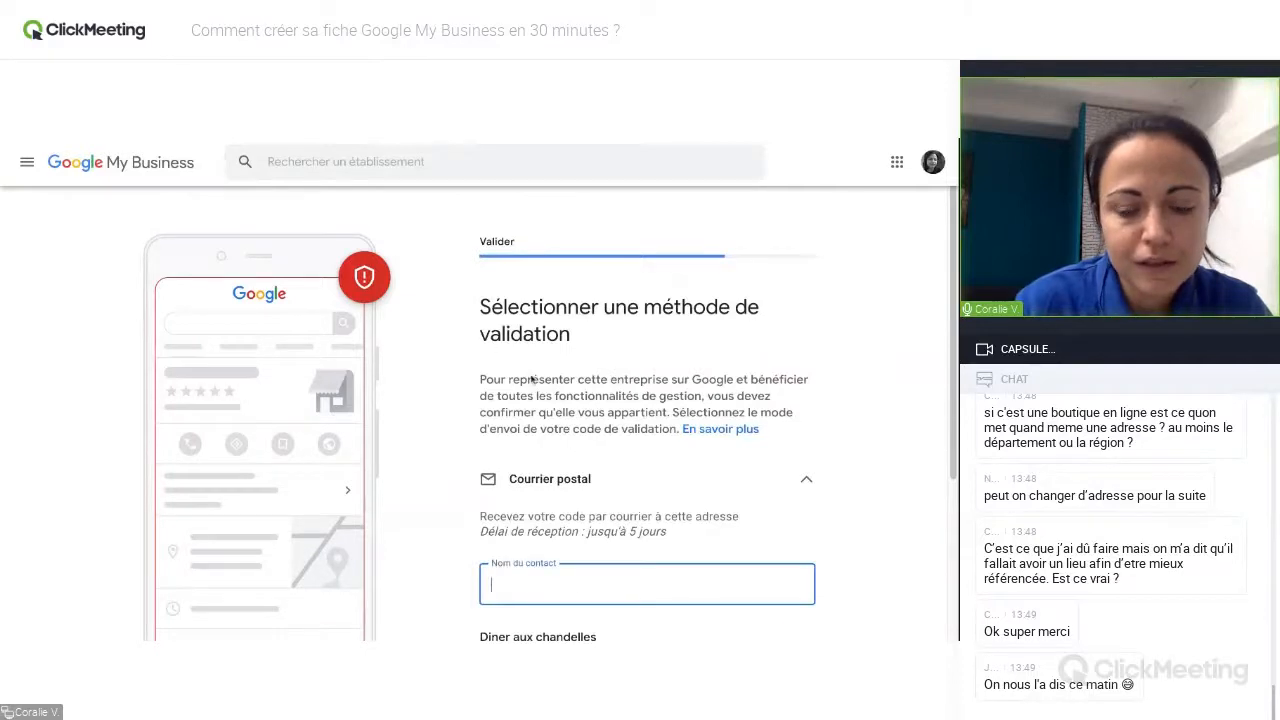
left_click(443, 141)
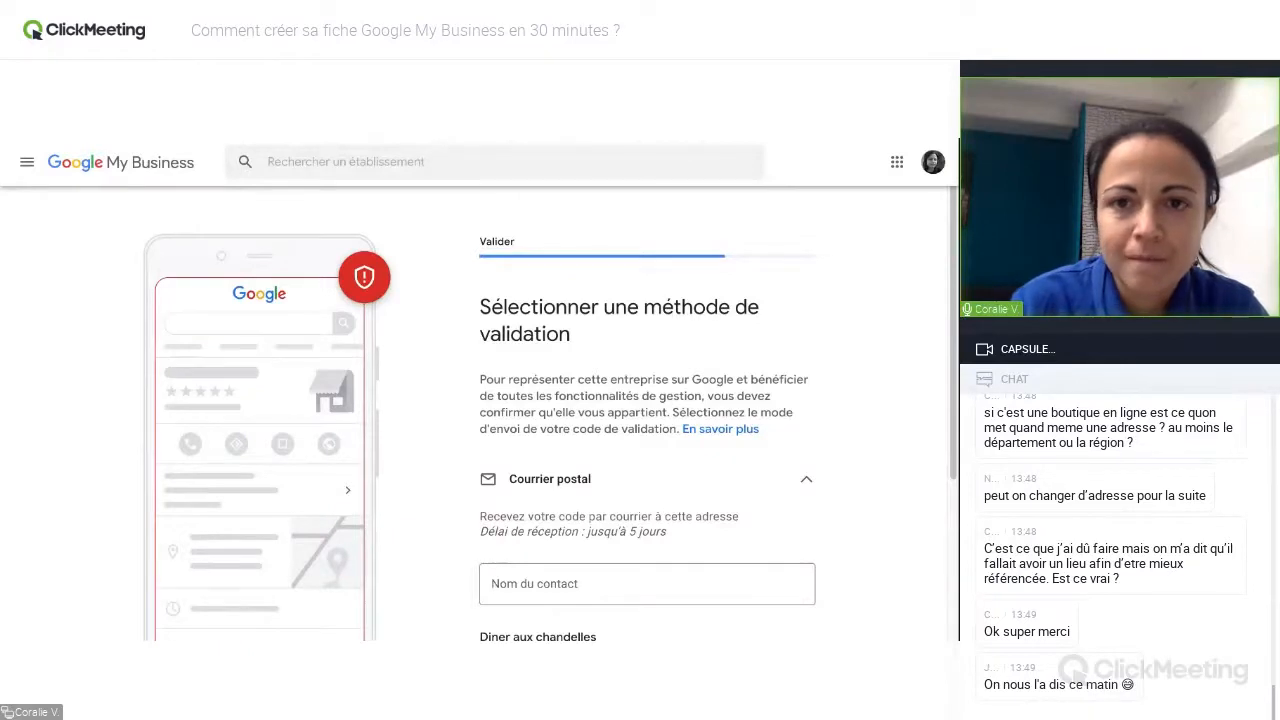
left_click(535, 583)
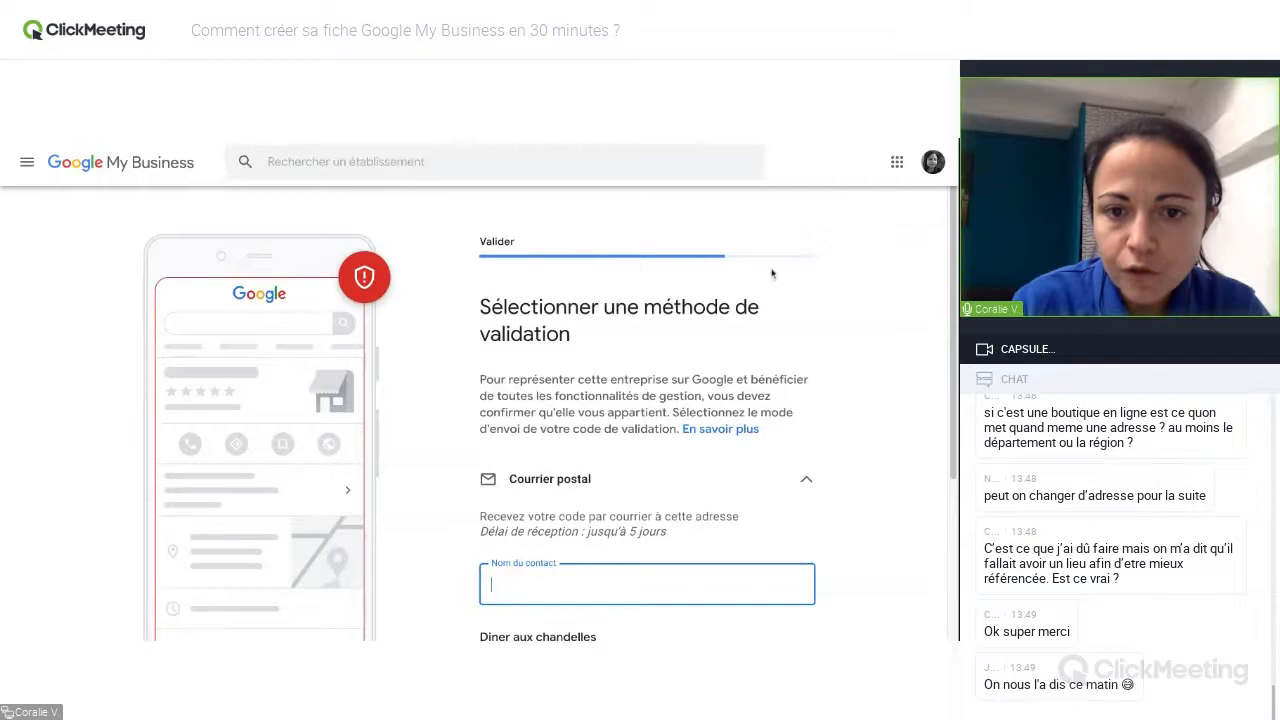
left_click_drag(953, 263, 953, 324)
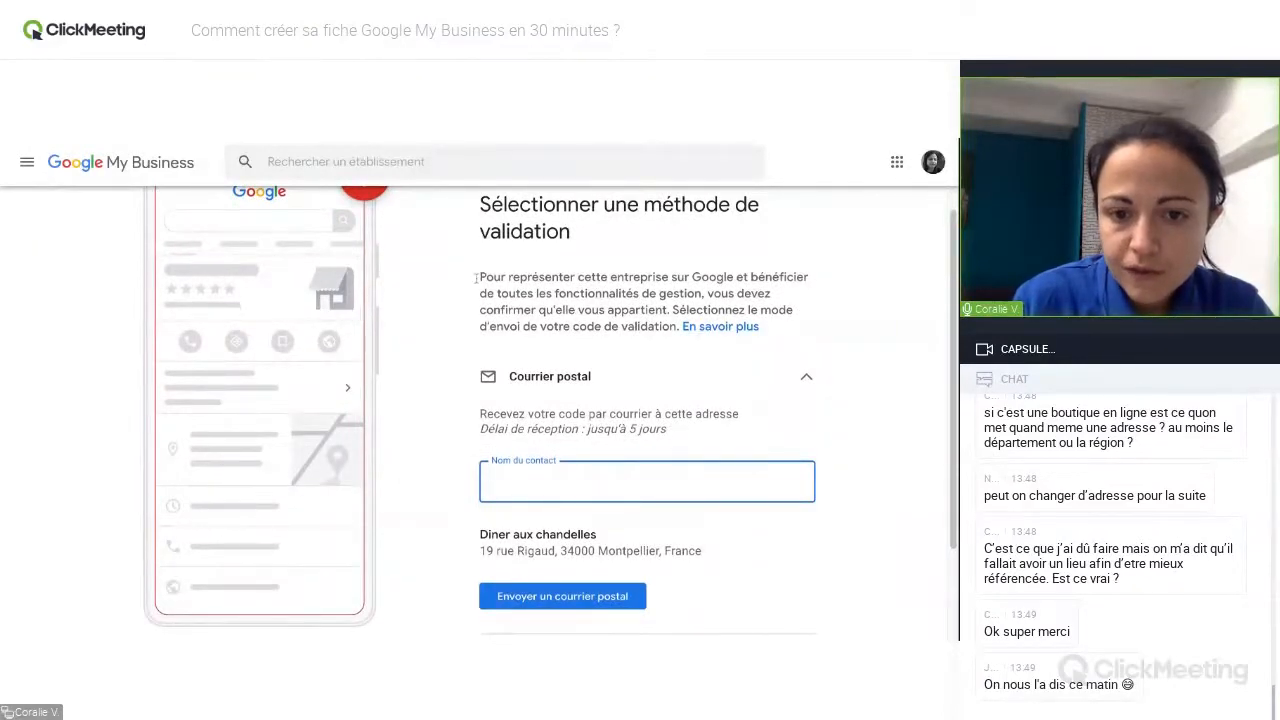
left_click(426, 141)
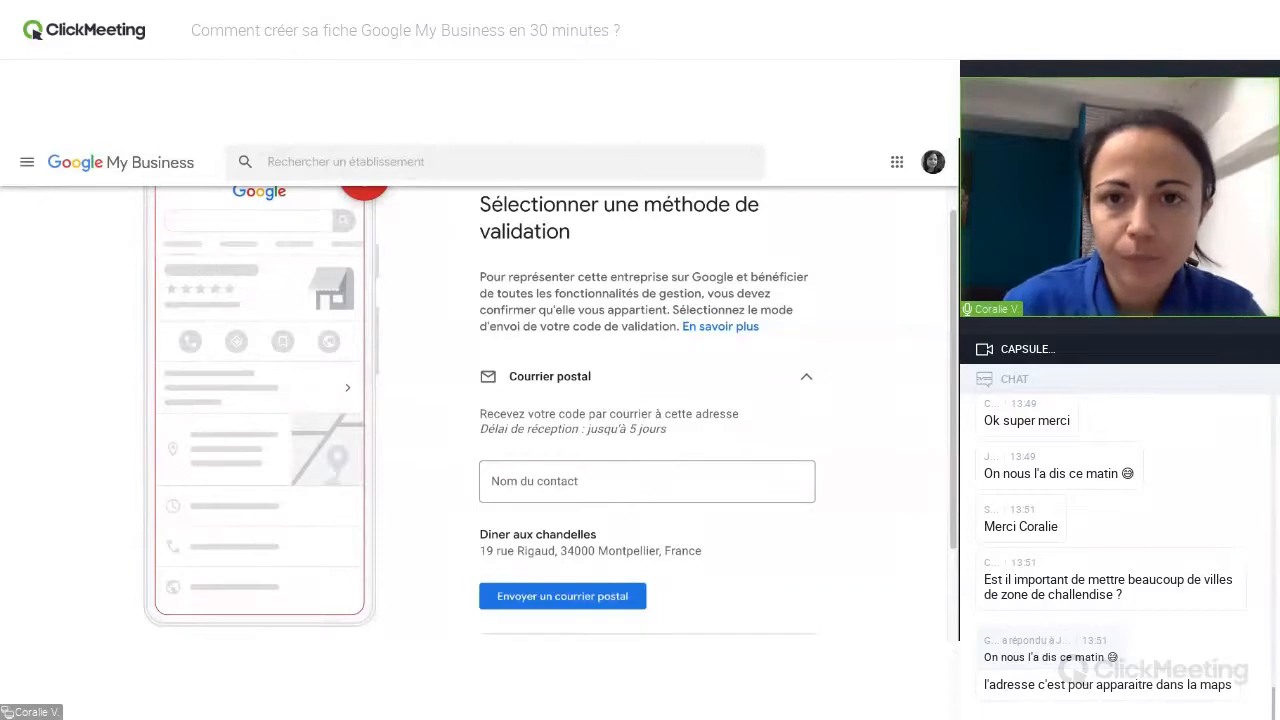
left_click(646, 482)
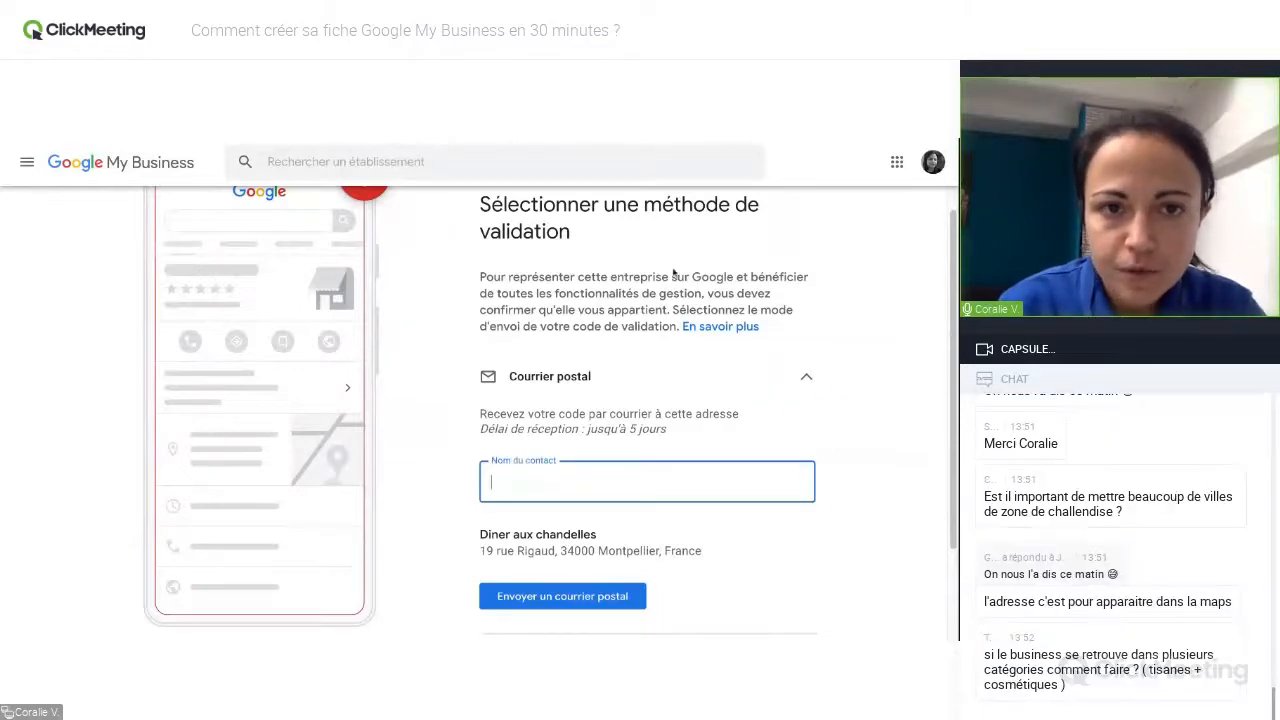
left_click(899, 162)
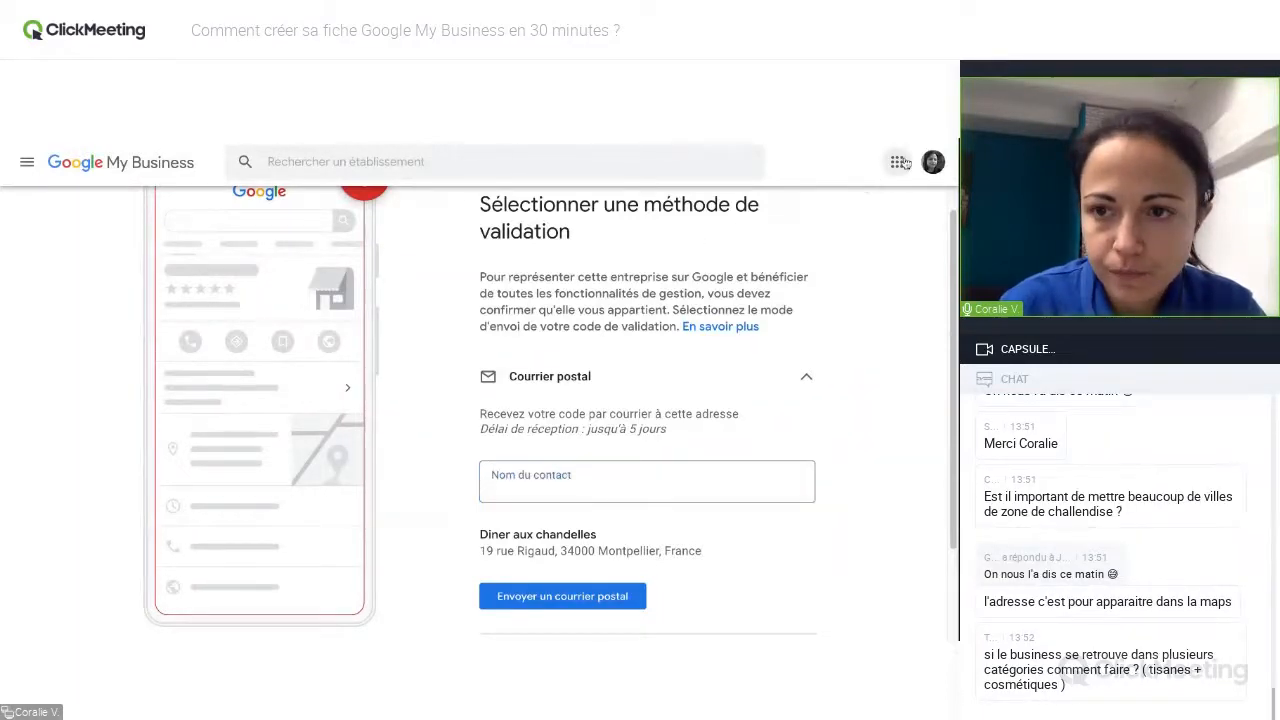
left_click(910, 214)
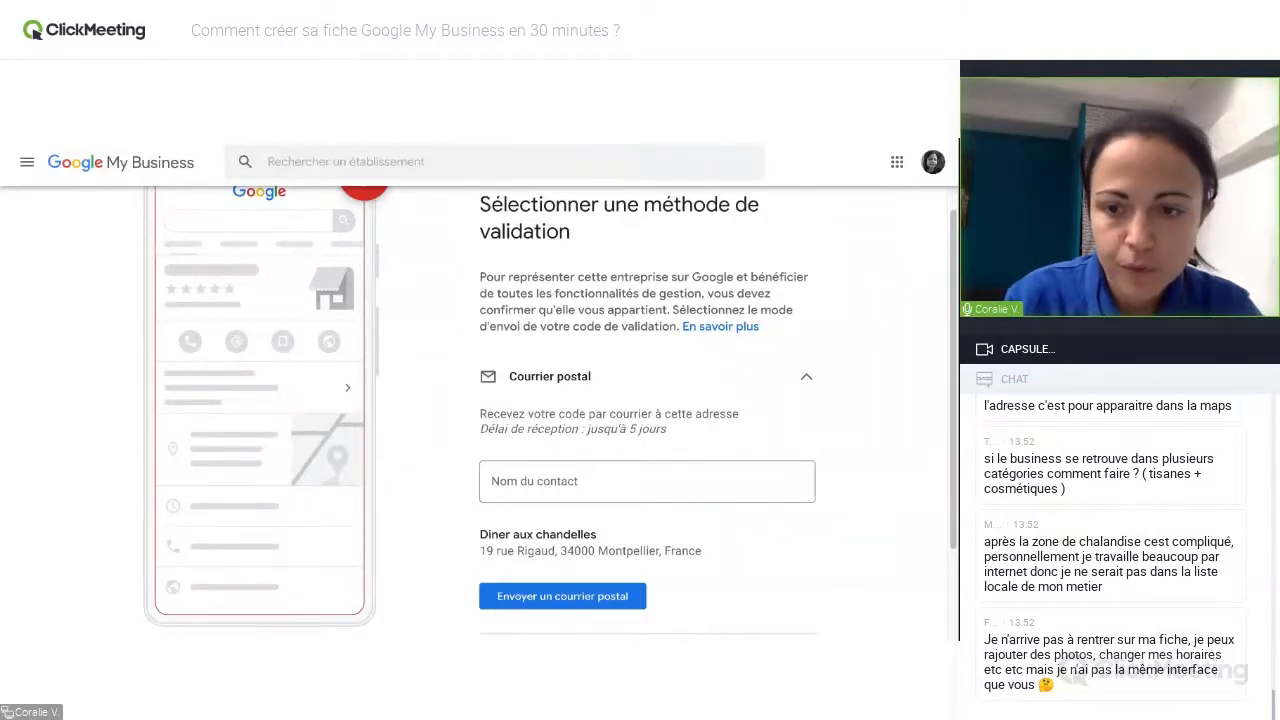
Switch to the Afficionado | Agence Digitale listing's information and try adding France to its service areas, then cancel the edit.
key("ctrl+shift+Tab")
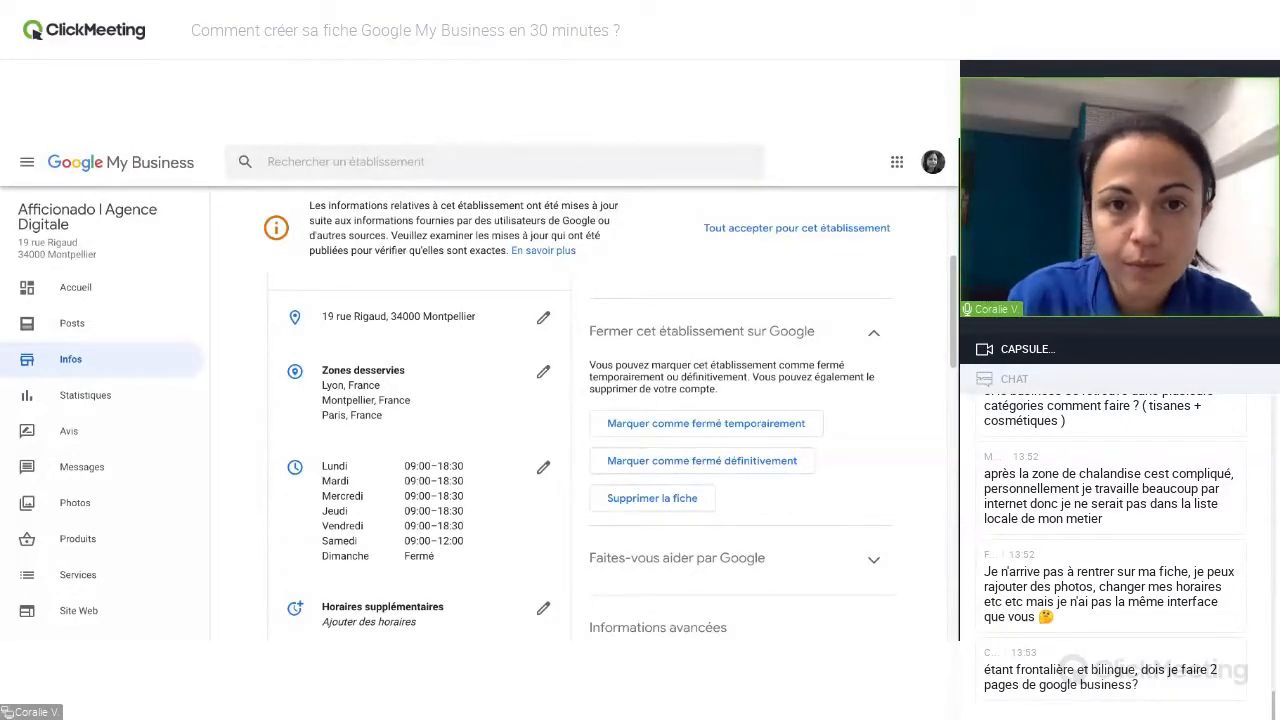
left_click(543, 376)
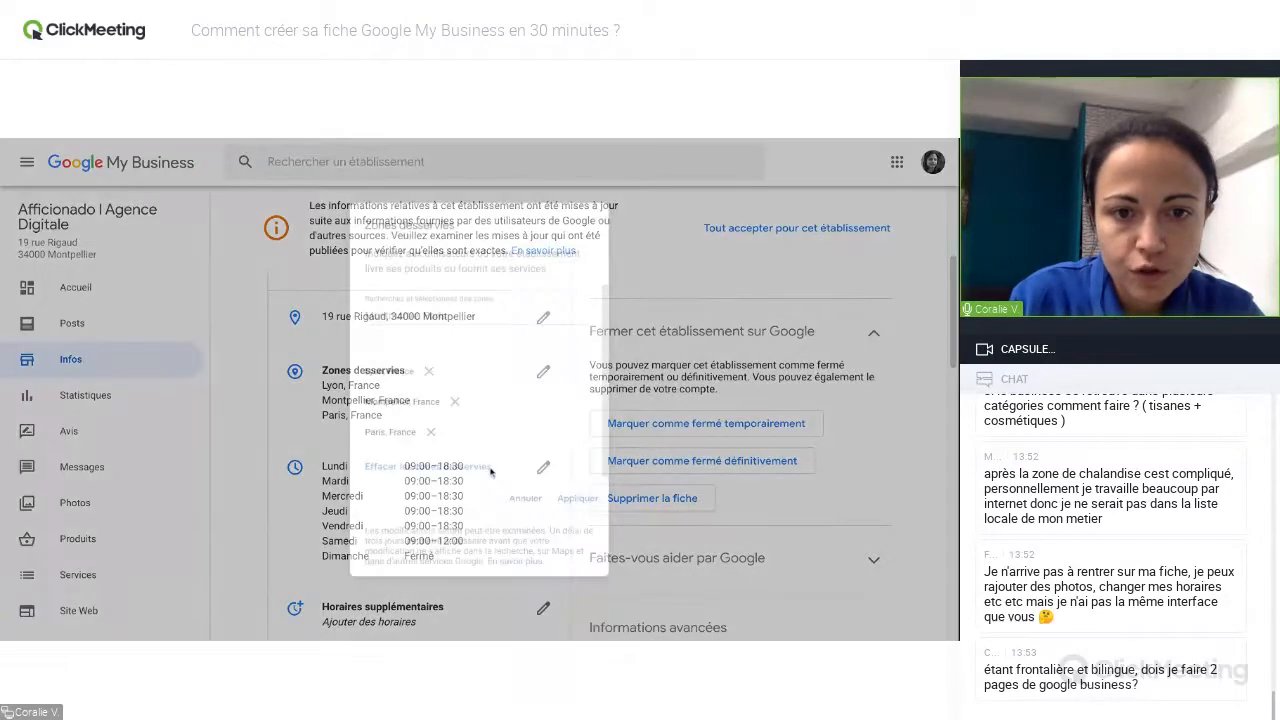
left_click(451, 301)
type("France")
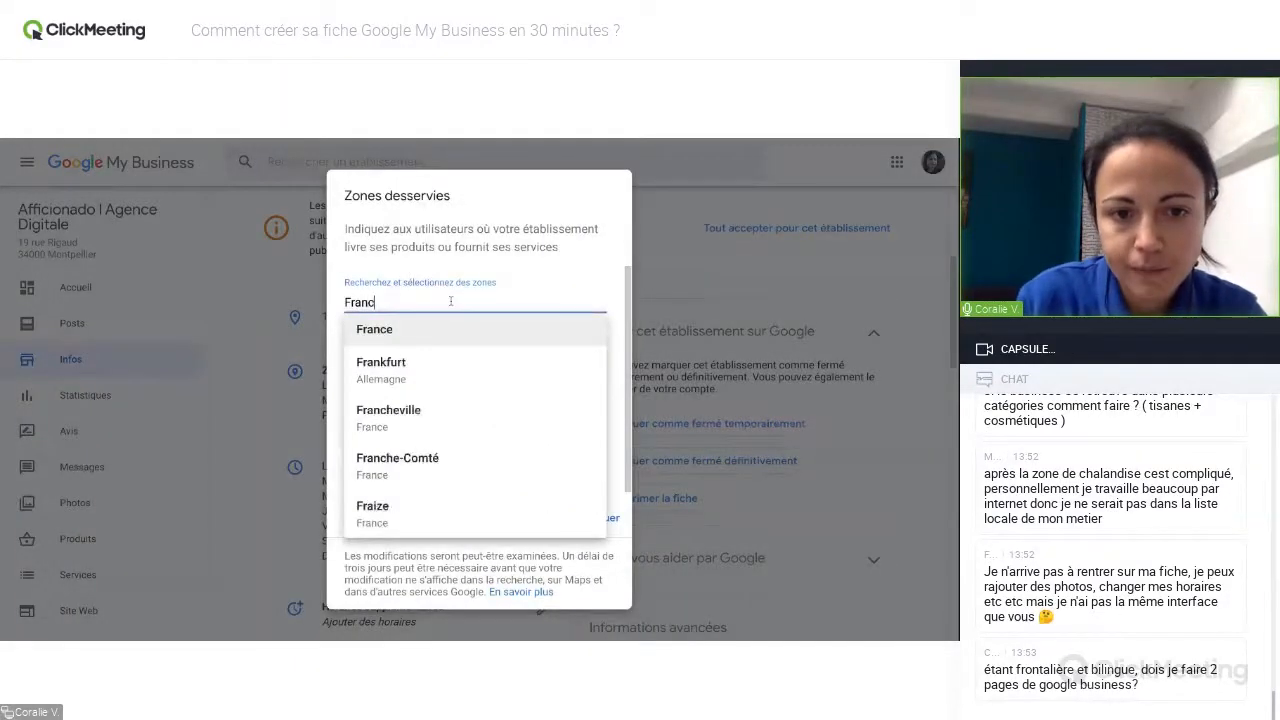
left_click(405, 333)
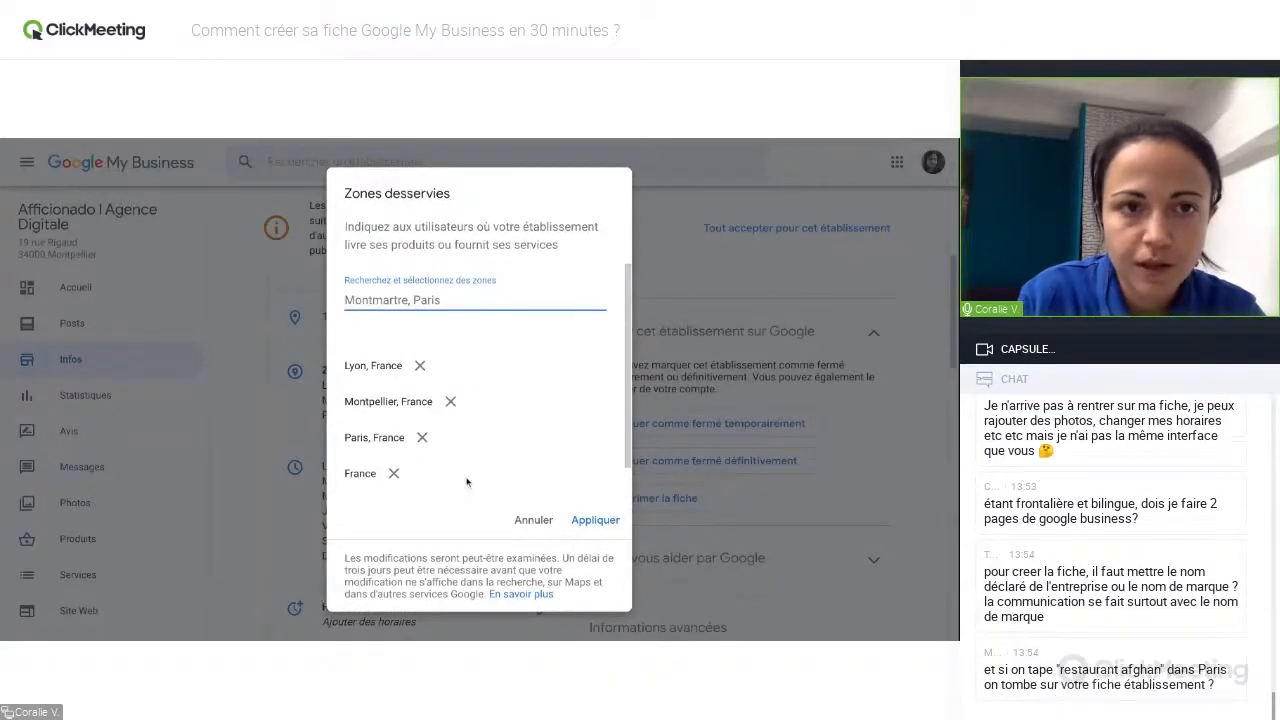
left_click(294, 138)
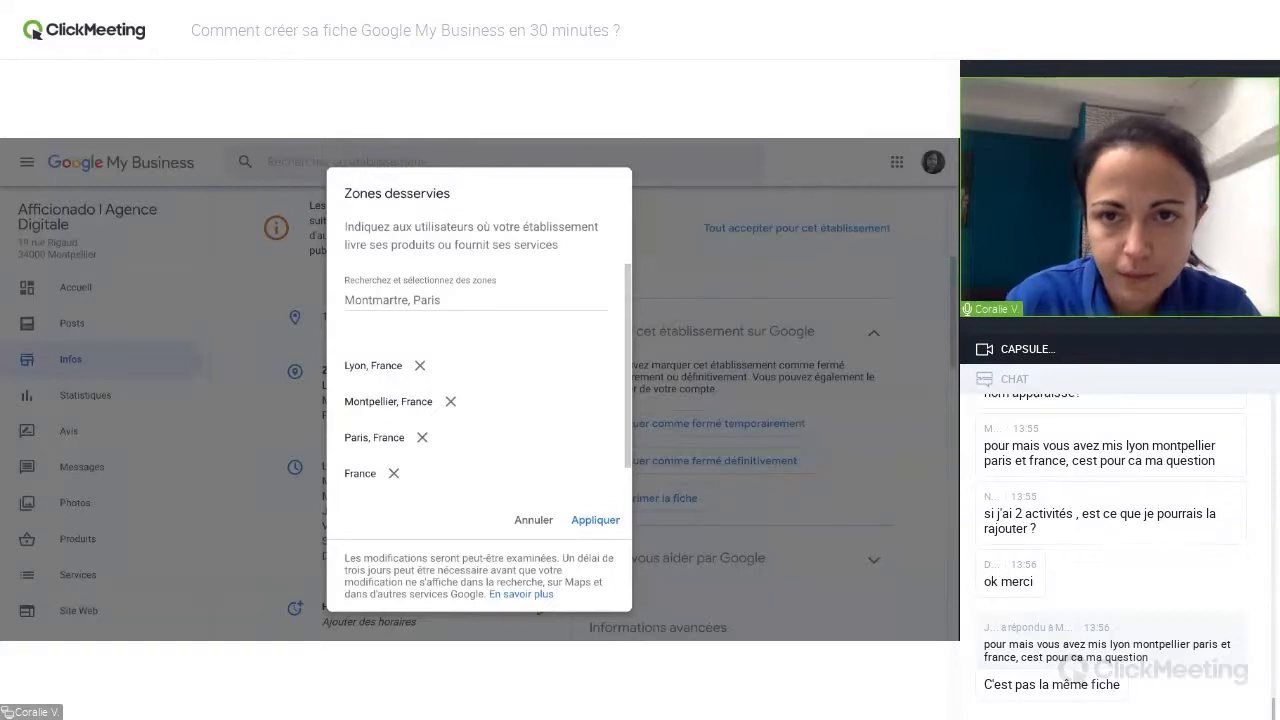
left_click(533, 520)
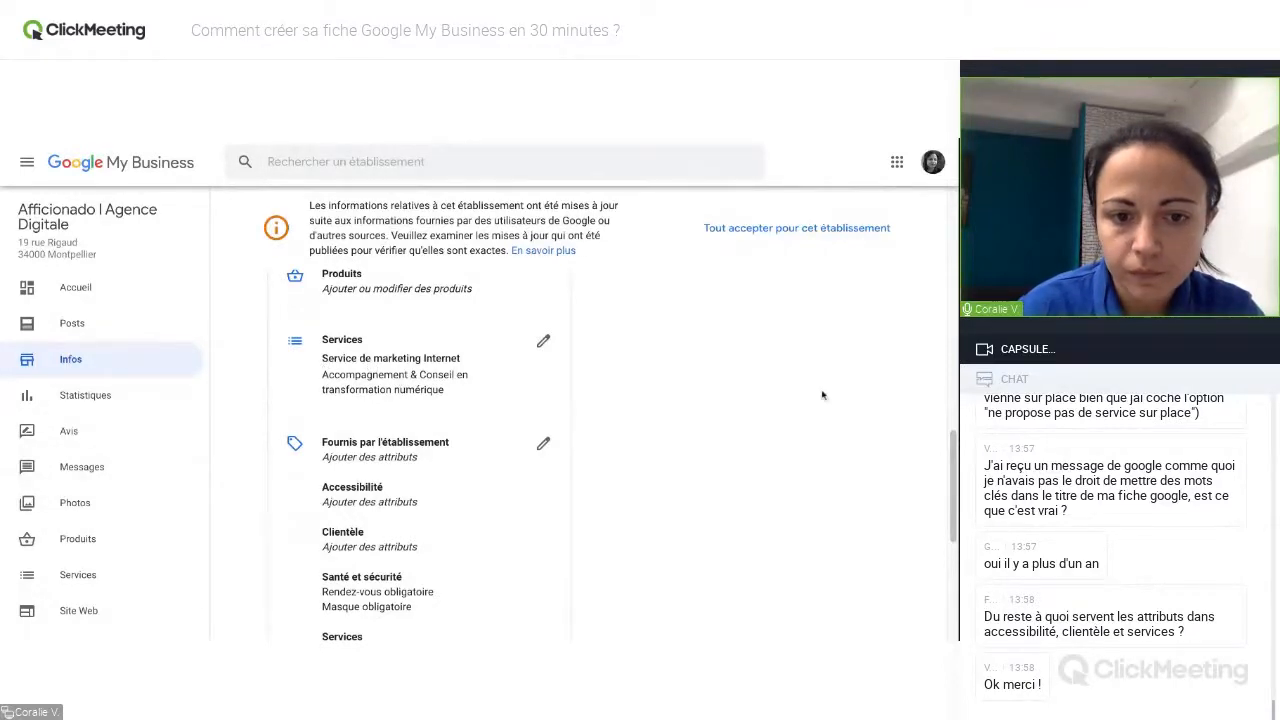
Review the attributes offered for the agency's listing, from accessibility to available services, and leave them without applying changes.
scroll(955, 457, "down", 1)
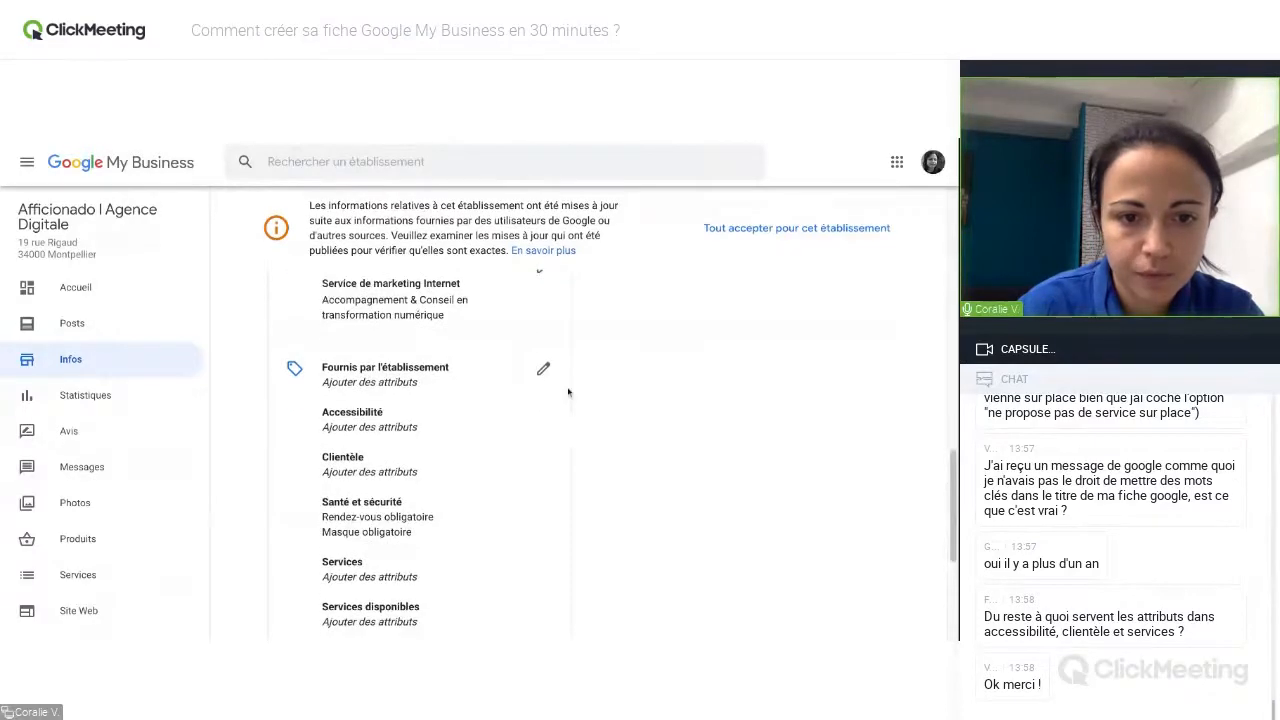
left_click(543, 370)
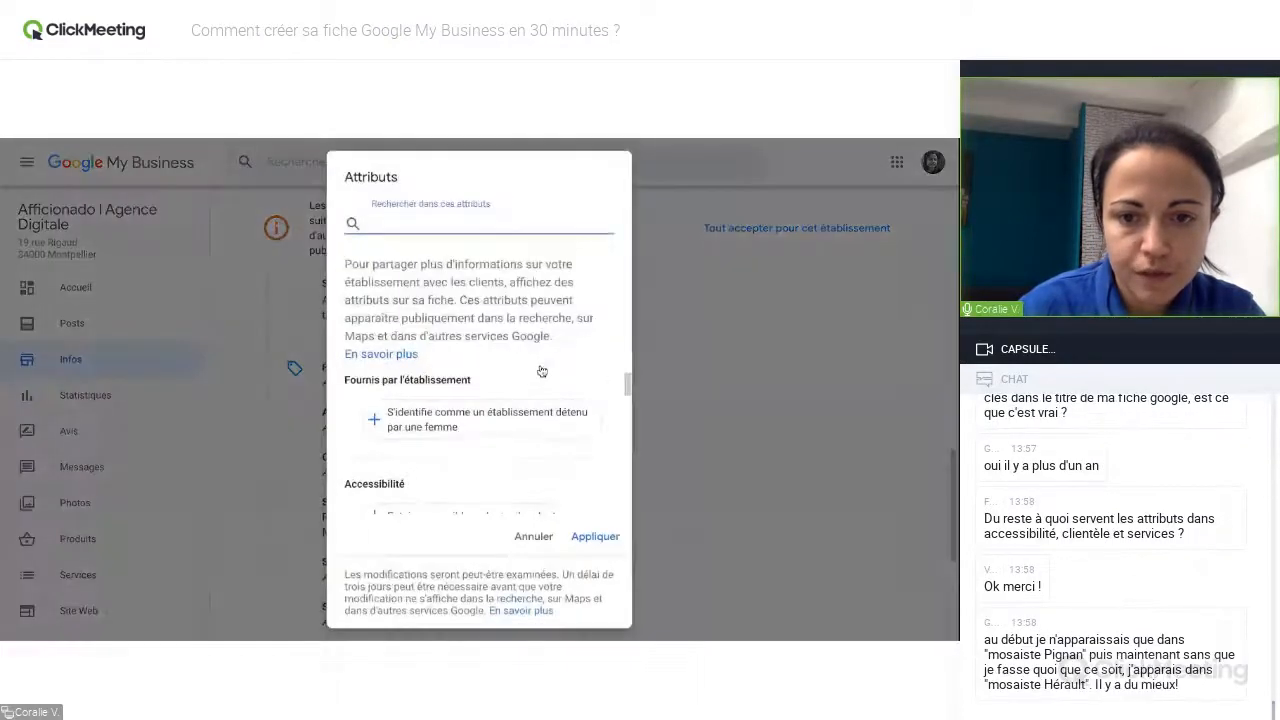
left_click_drag(629, 384, 629, 399)
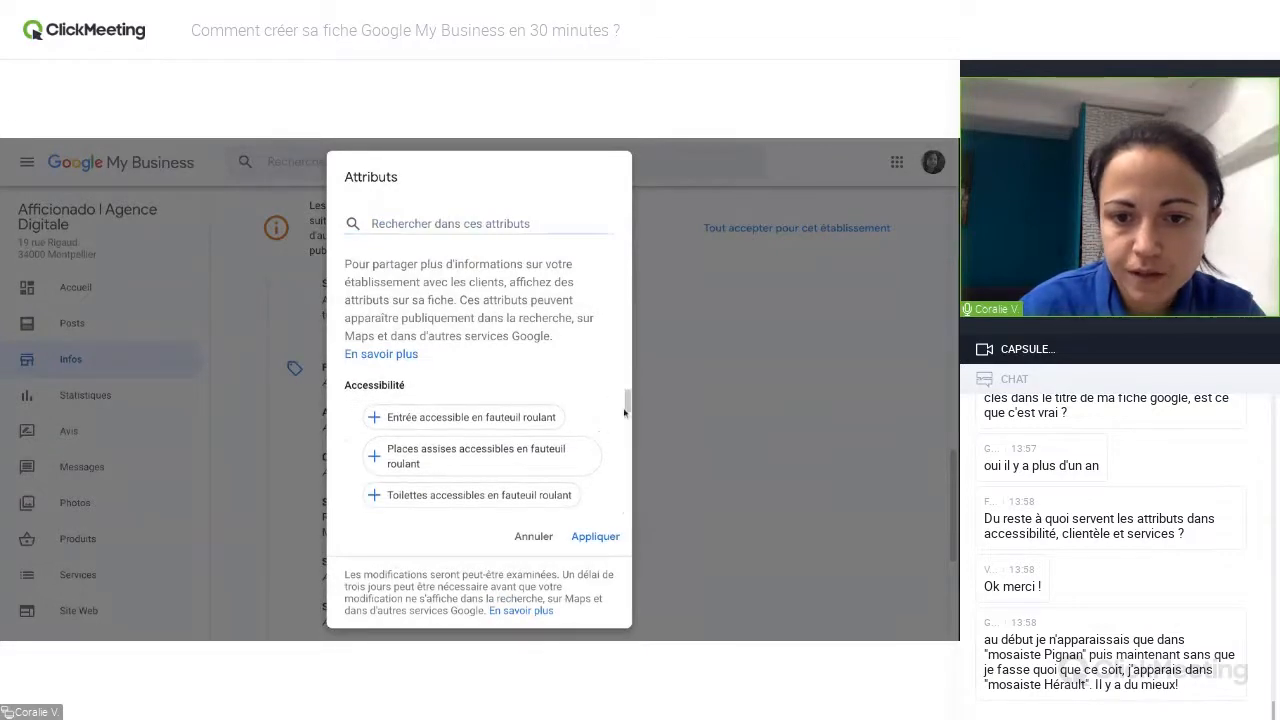
scroll(629, 403, "down", 1)
scroll(629, 403, "down", 1)
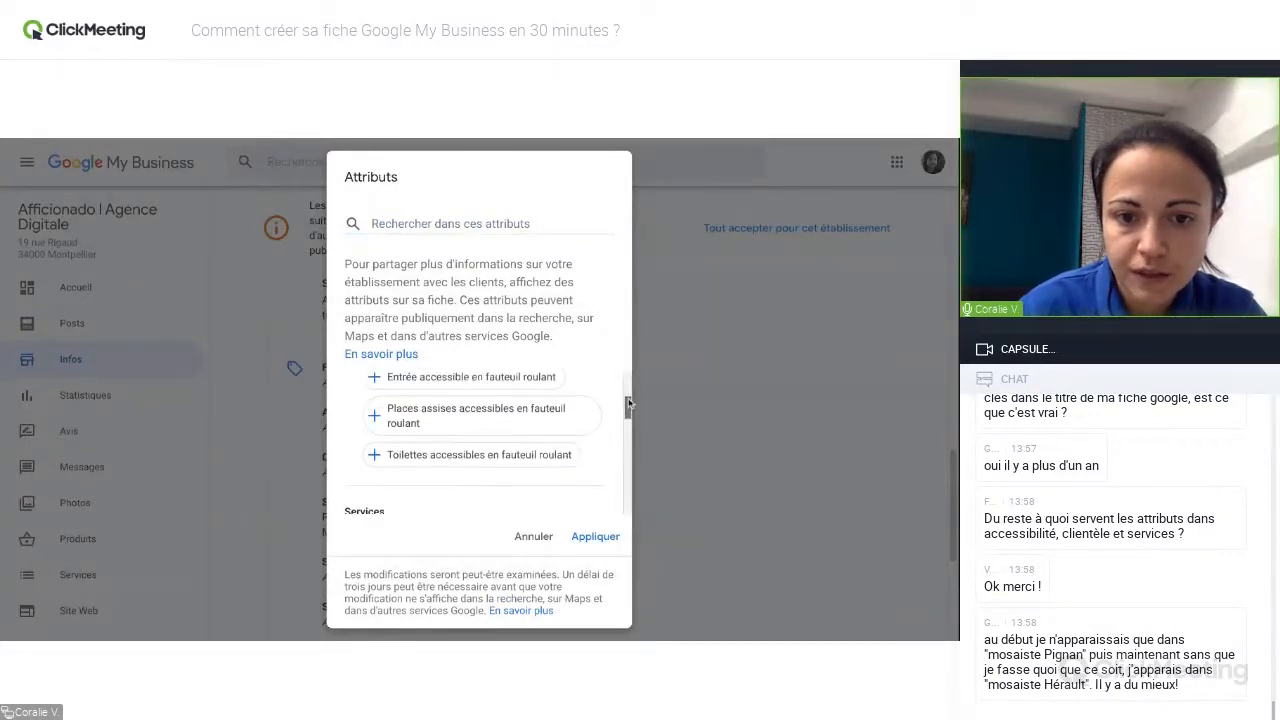
scroll(629, 403, "up", 1)
scroll(629, 403, "down", 5)
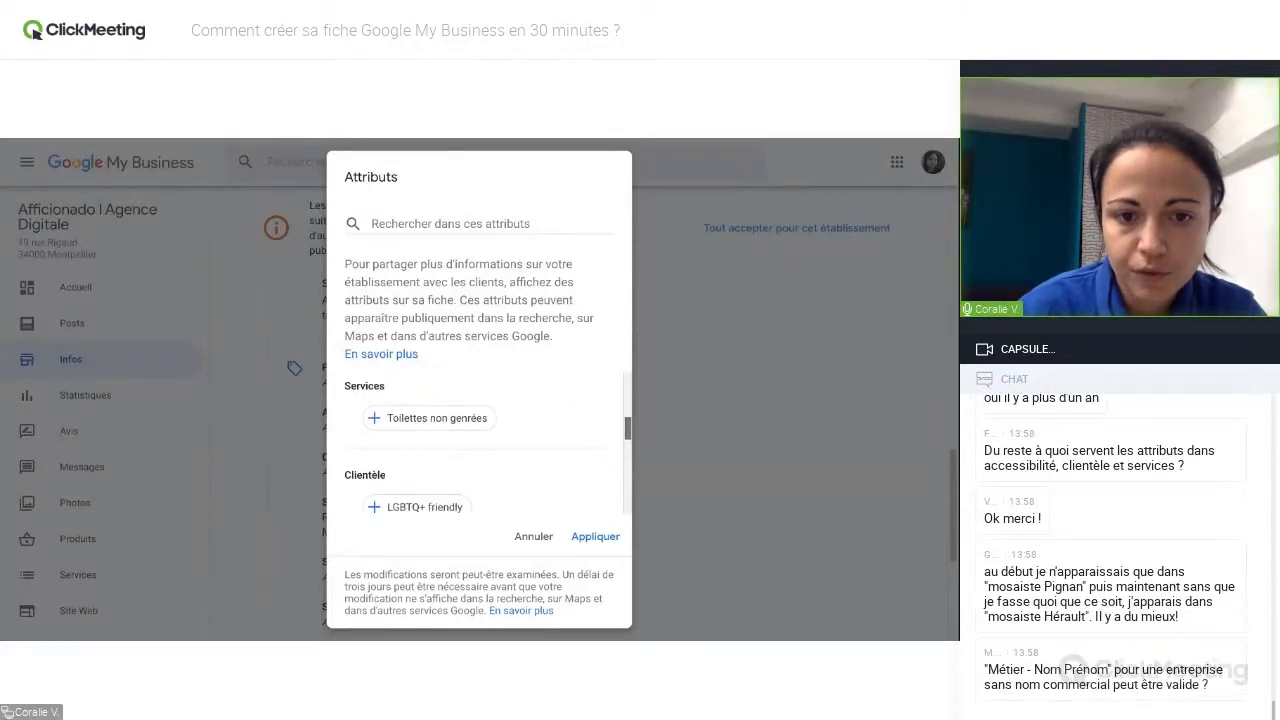
scroll(480, 445, "down", 3)
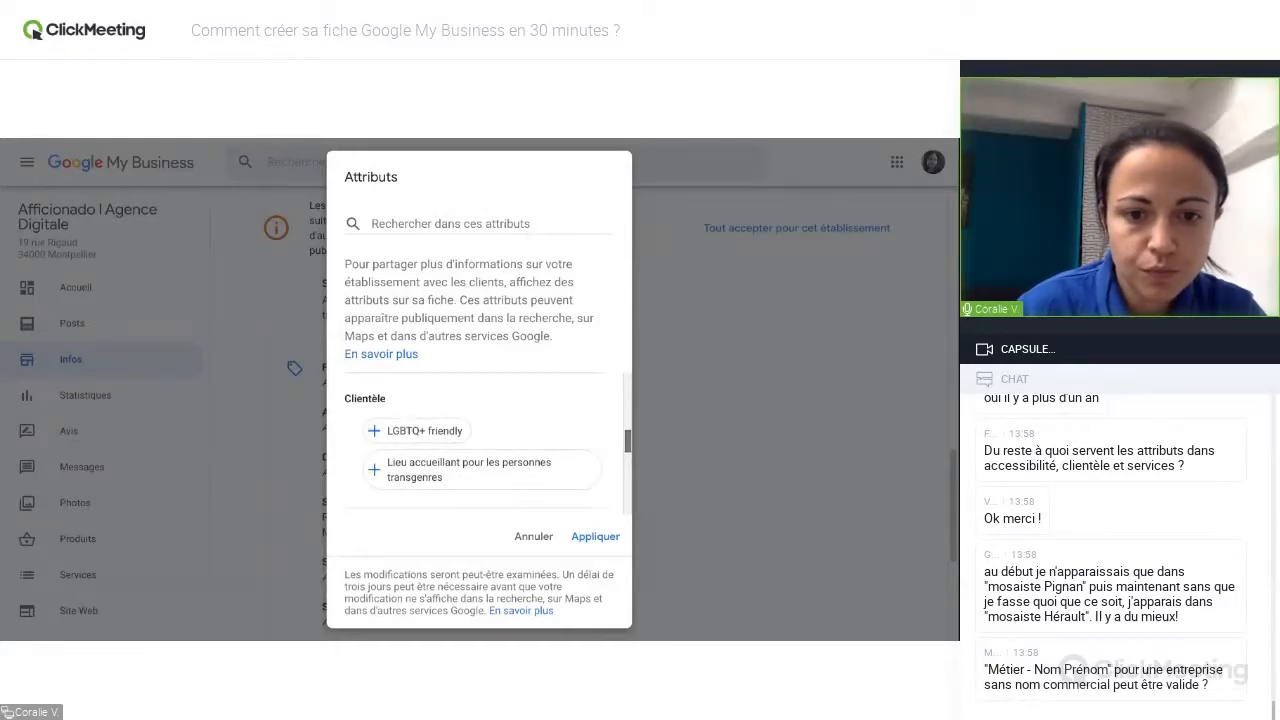
scroll(480, 440, "down", 1)
scroll(472, 442, "down", 2)
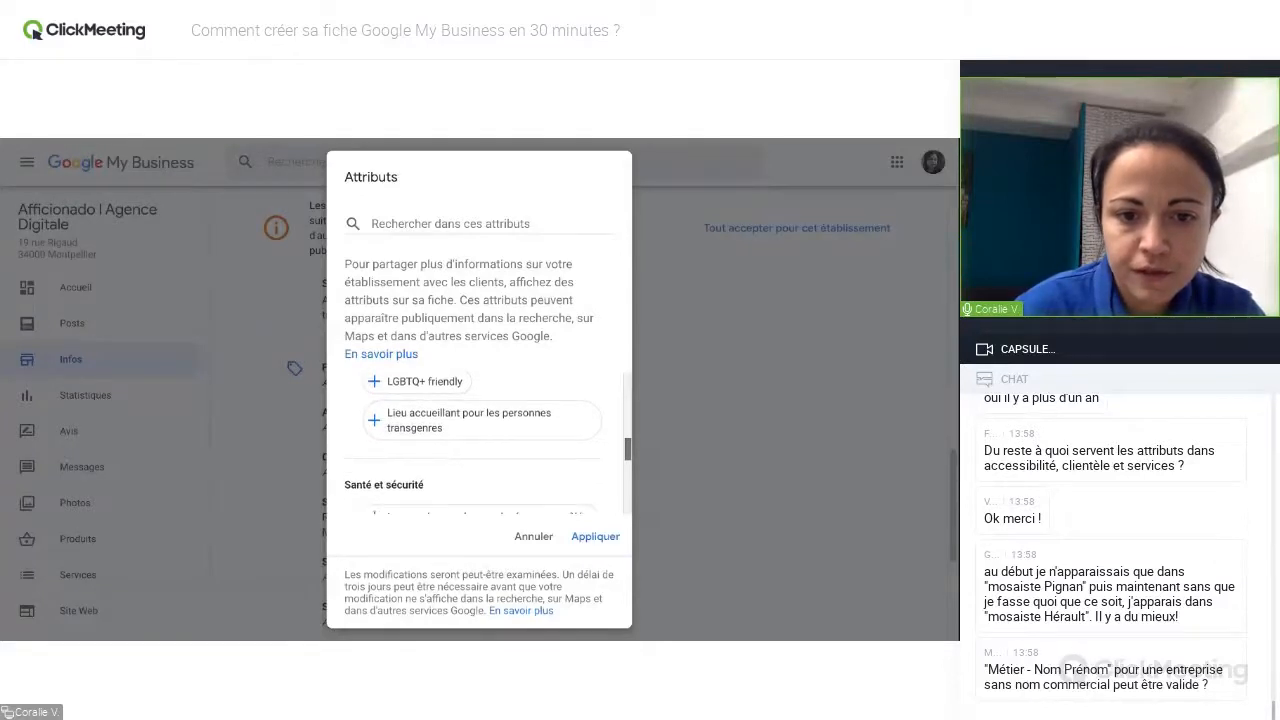
scroll(472, 442, "down", 2)
scroll(472, 442, "down", 3)
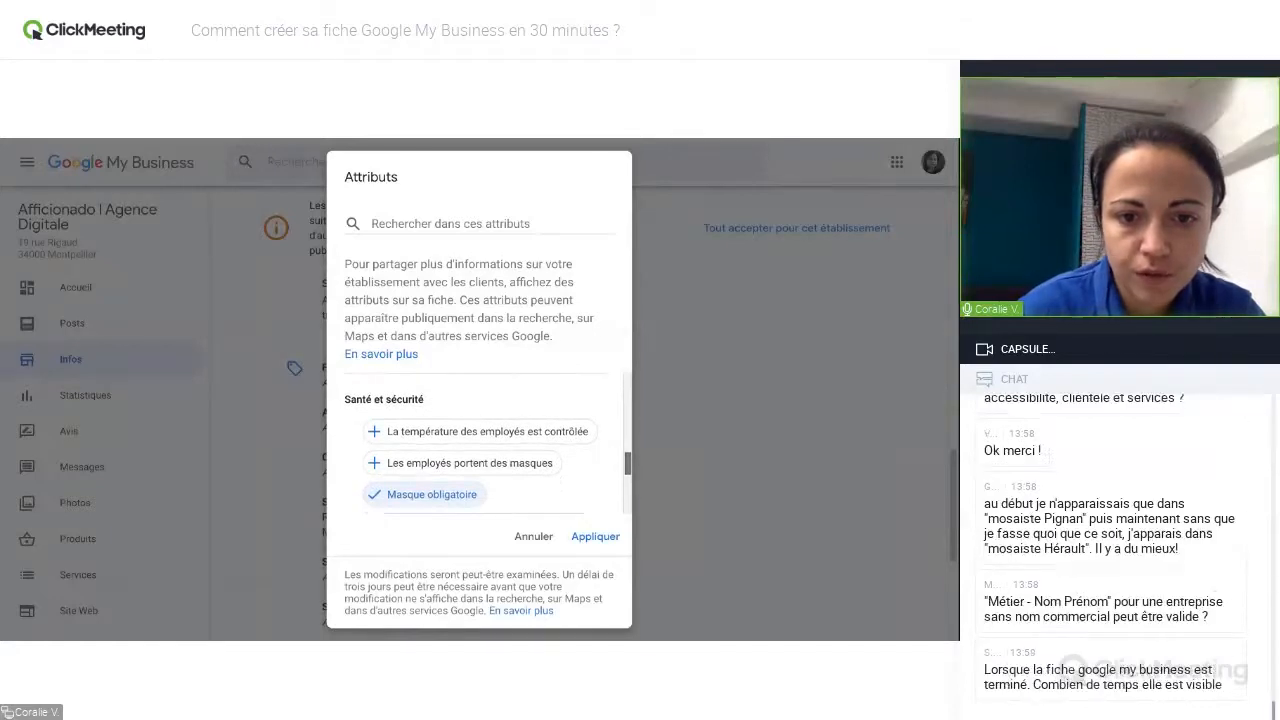
scroll(472, 442, "down", 2)
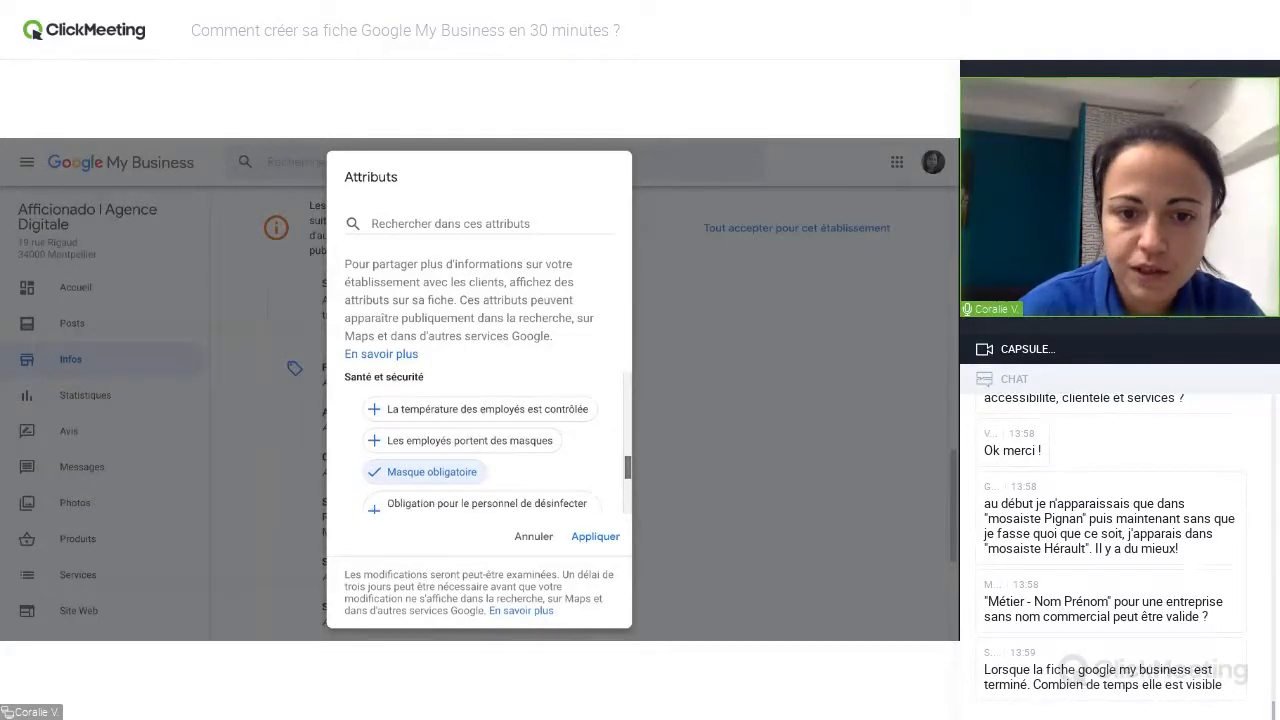
scroll(472, 442, "down", 4)
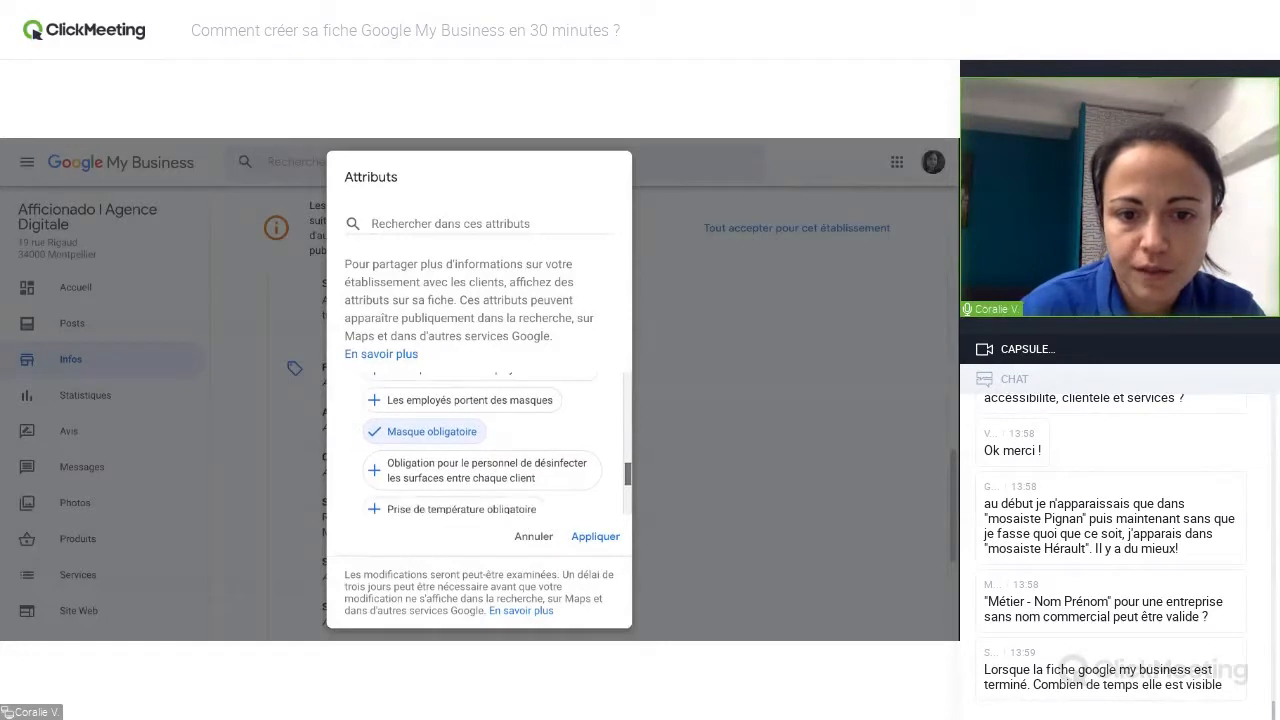
scroll(472, 442, "down", 6)
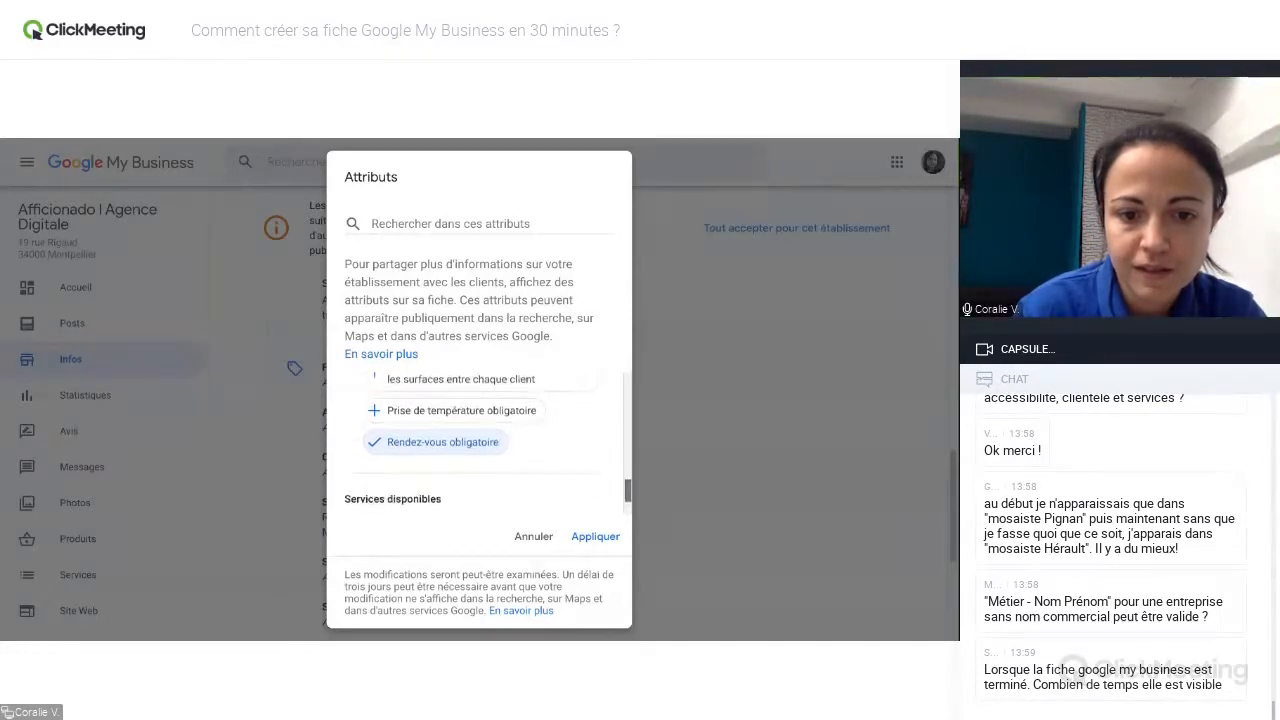
scroll(472, 442, "down", 2)
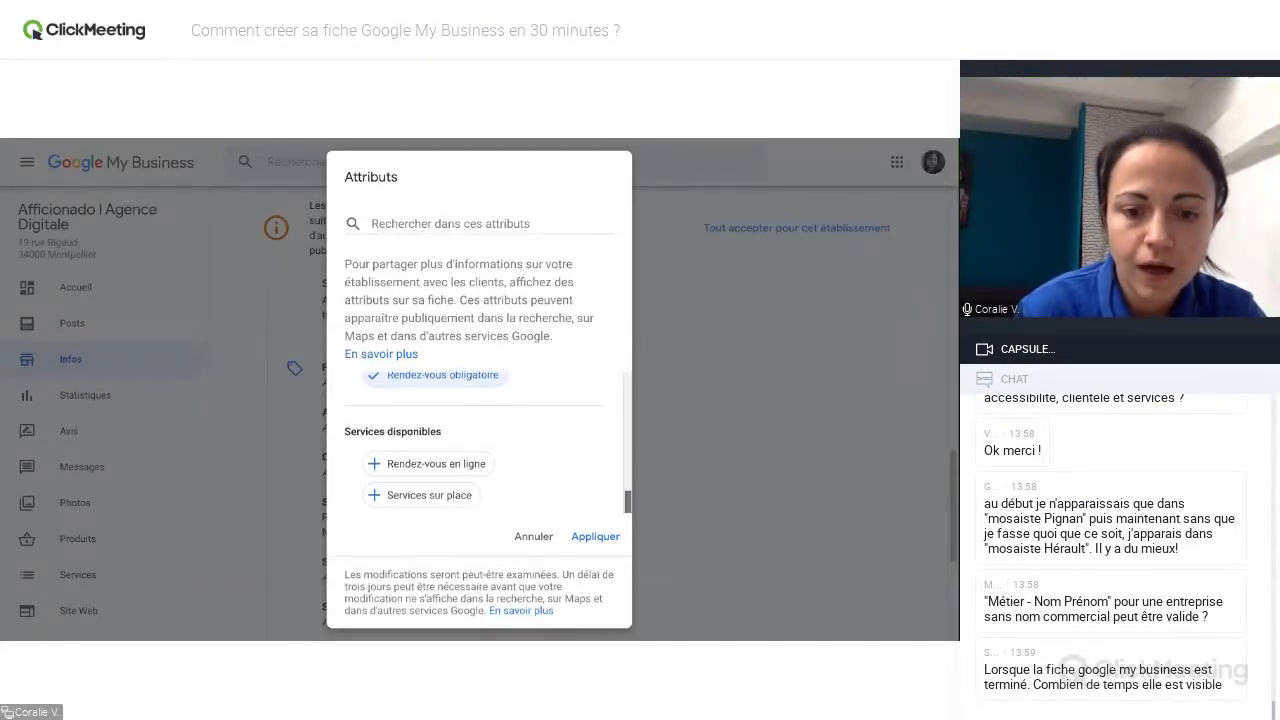
left_click(533, 537)
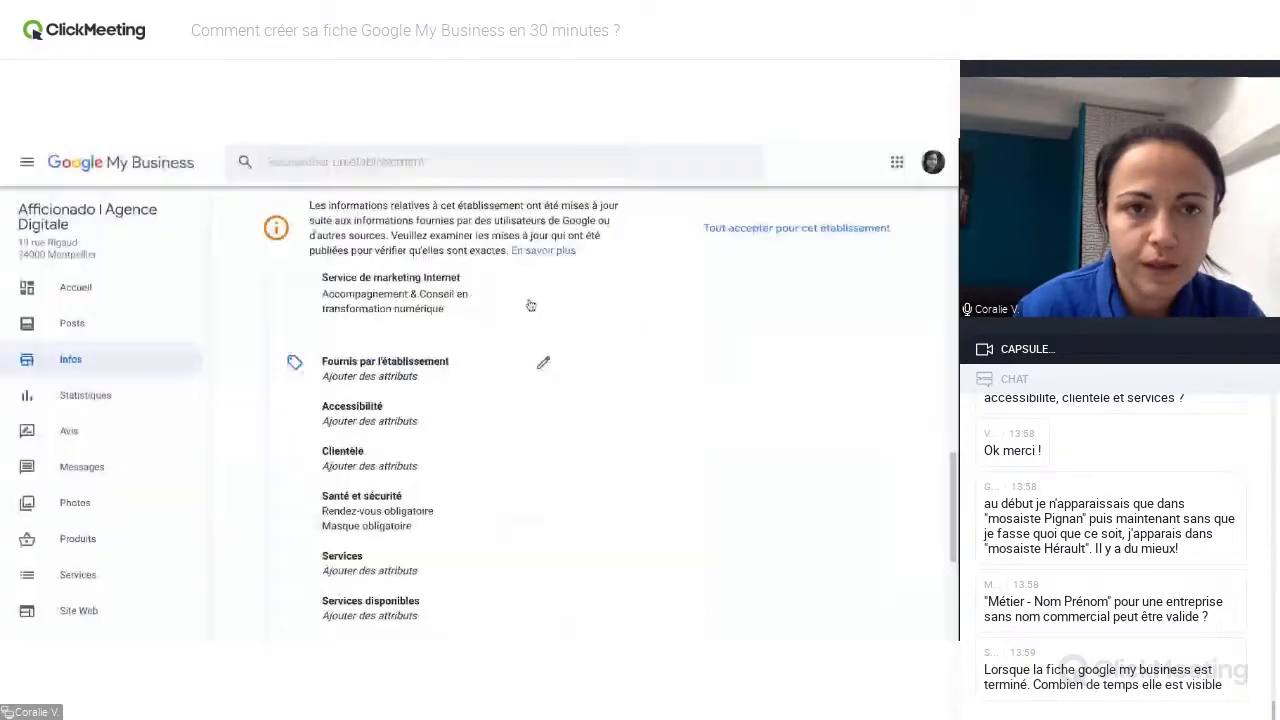
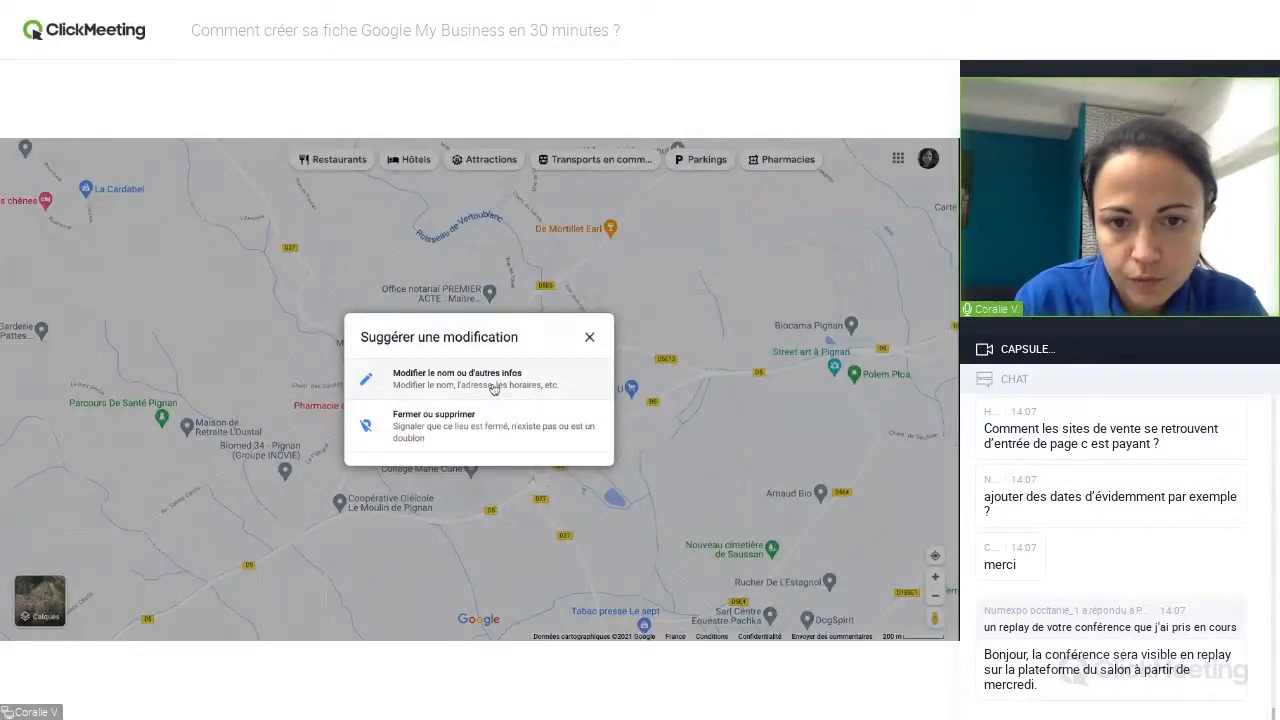
View the form for suggesting changes to the name or other information of Atelier Tesselle et Marteline - Mosaïste, and close it without posting.
left_click(493, 388)
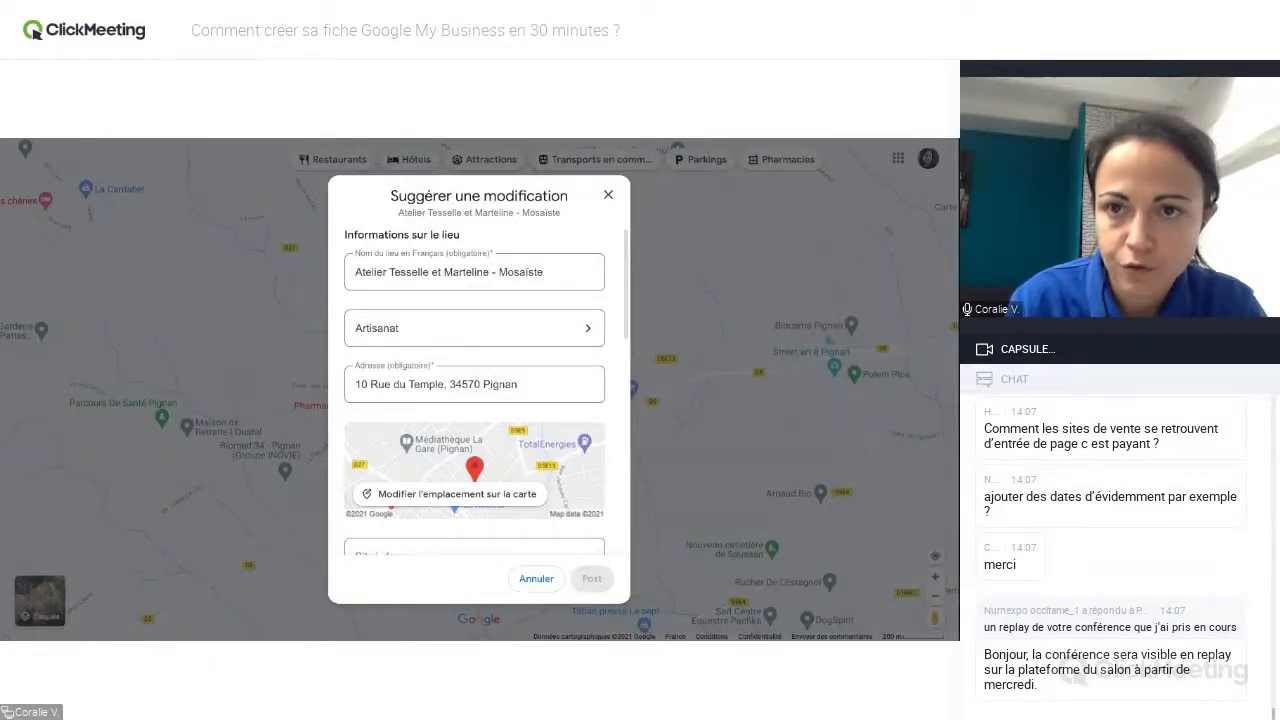
left_click(608, 196)
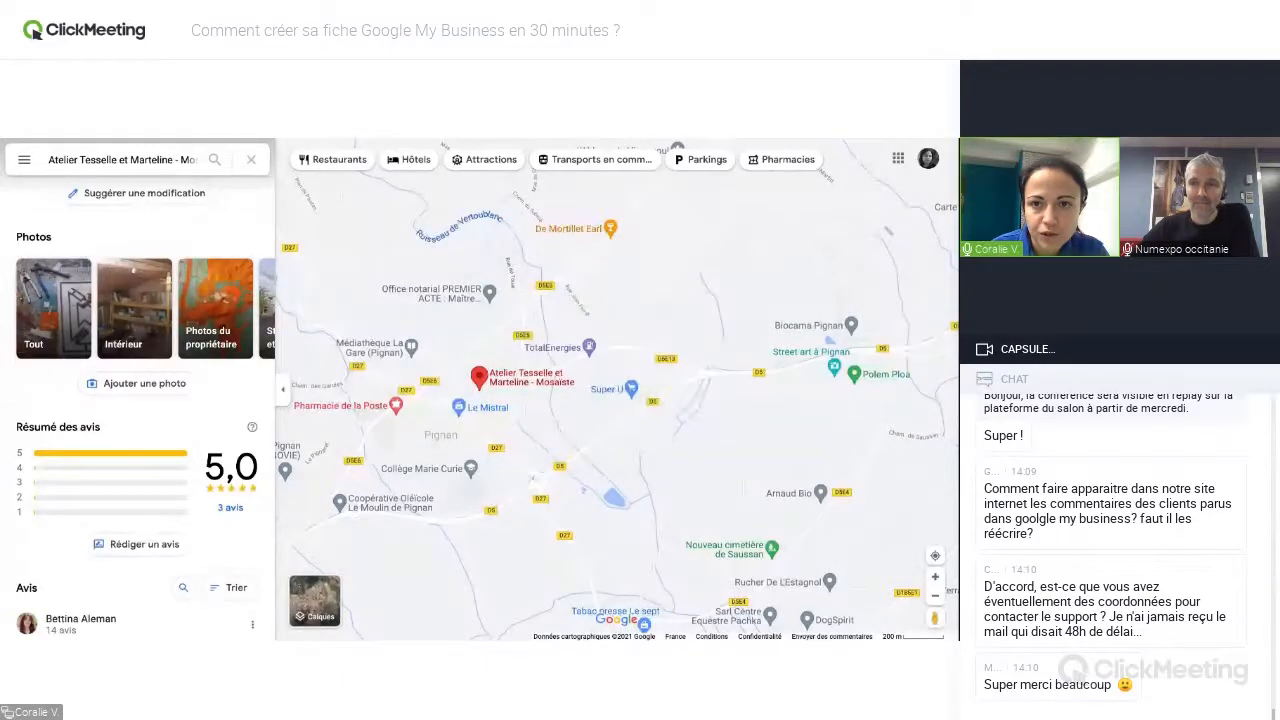
Switch to Google My Business for Afficionado | Agence Digitale and open its Assistance help.
key("ctrl+Tab")
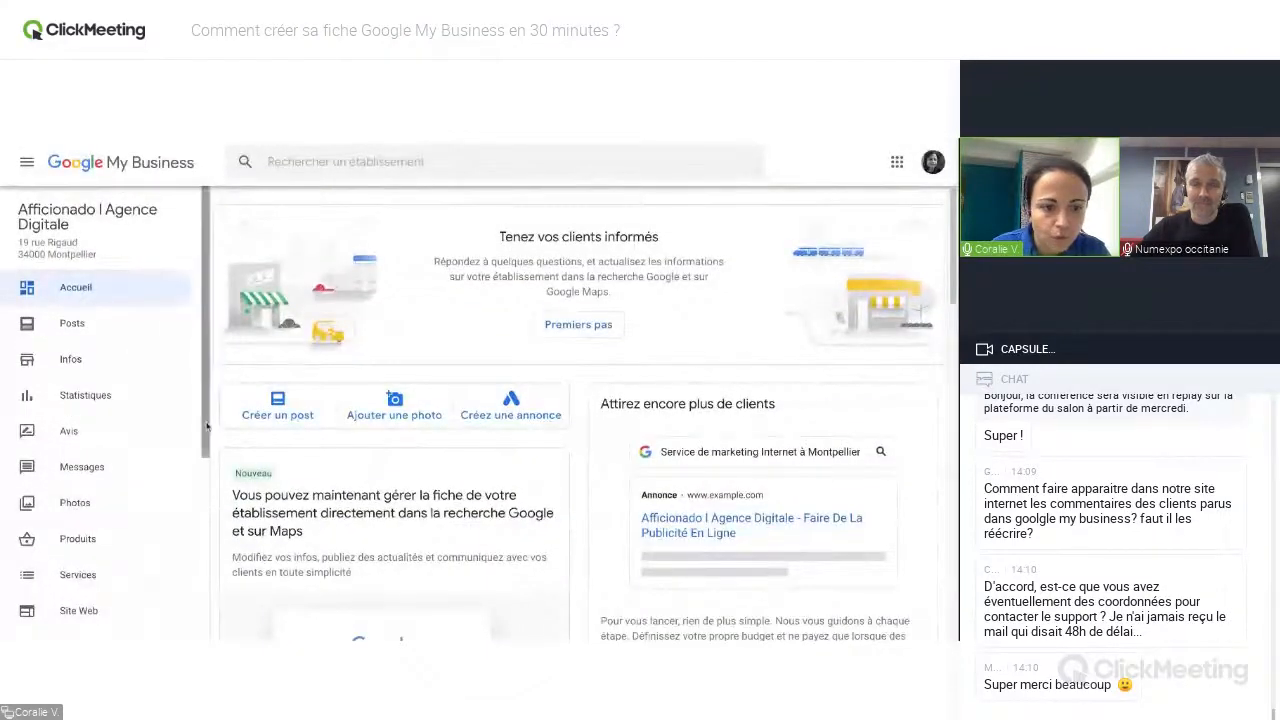
scroll(205, 427, "down", 3)
scroll(205, 427, "down", 1)
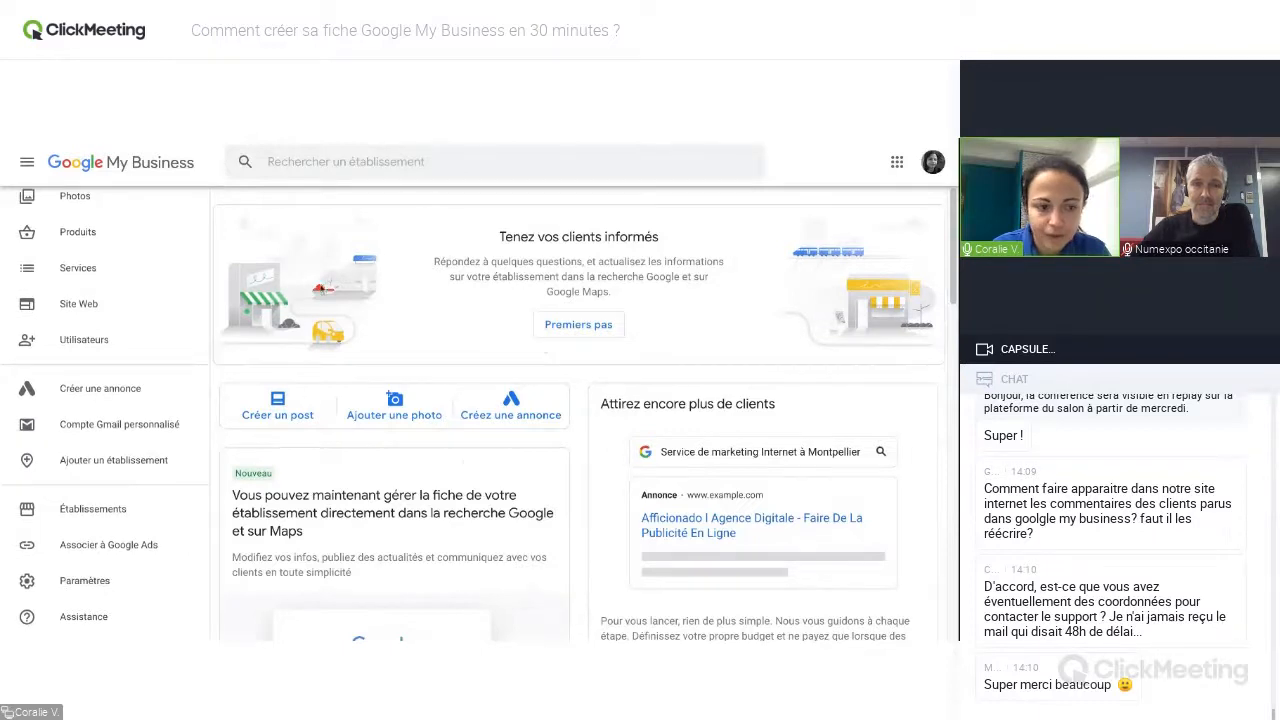
left_click(91, 618)
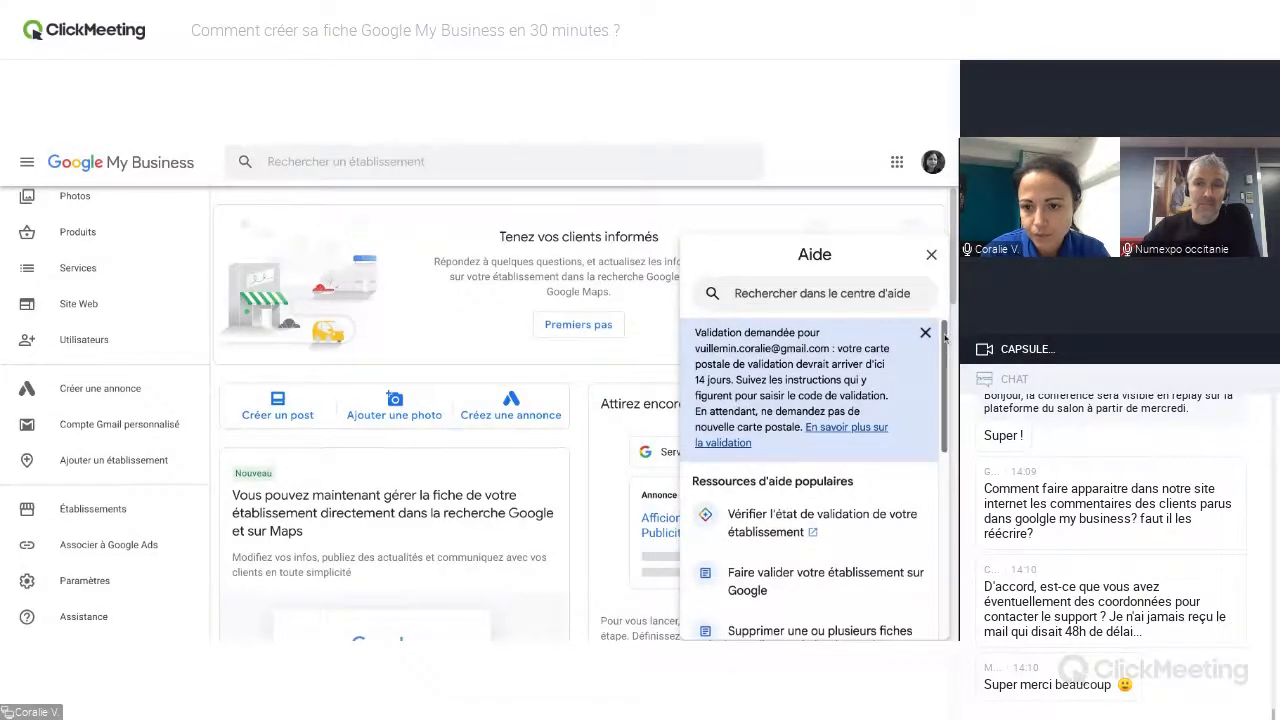
Open the Contactez-nous form from the help resources and review its fields and steps, down to Options de contact.
scroll(944, 342, "down", 2)
scroll(944, 342, "down", 5)
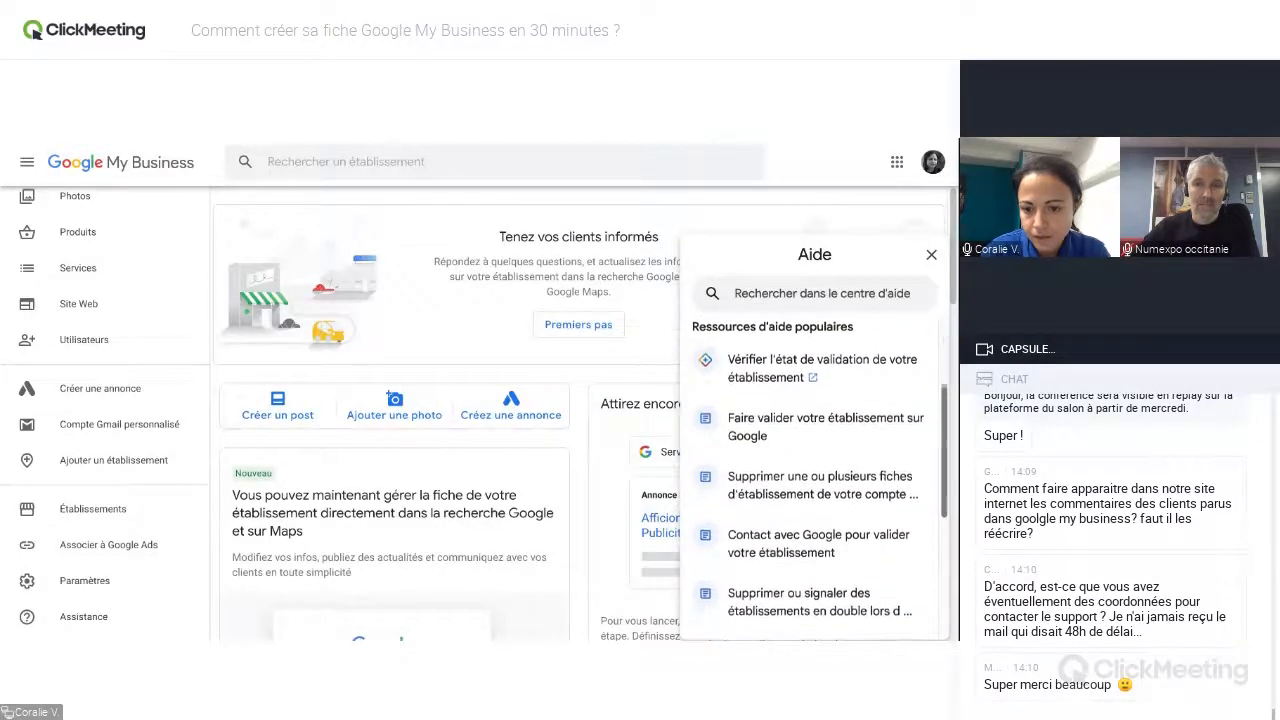
scroll(809, 479, "down", 8)
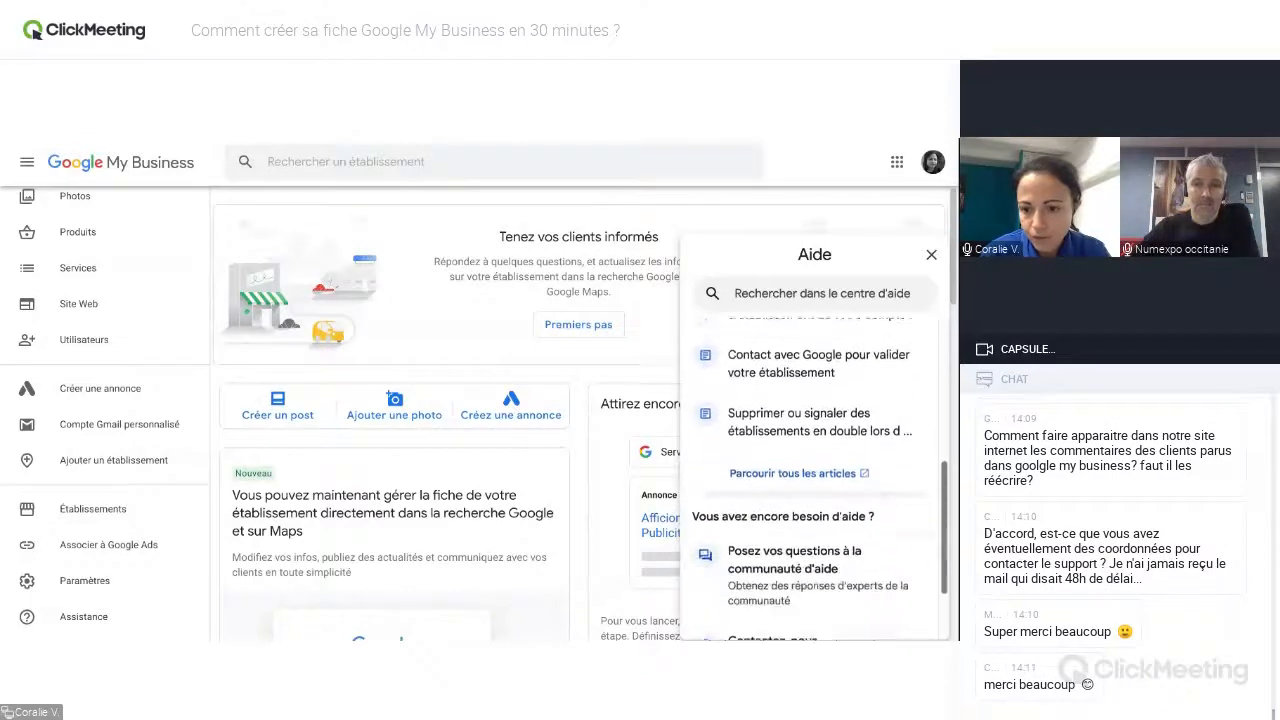
scroll(815, 470, "down", 1)
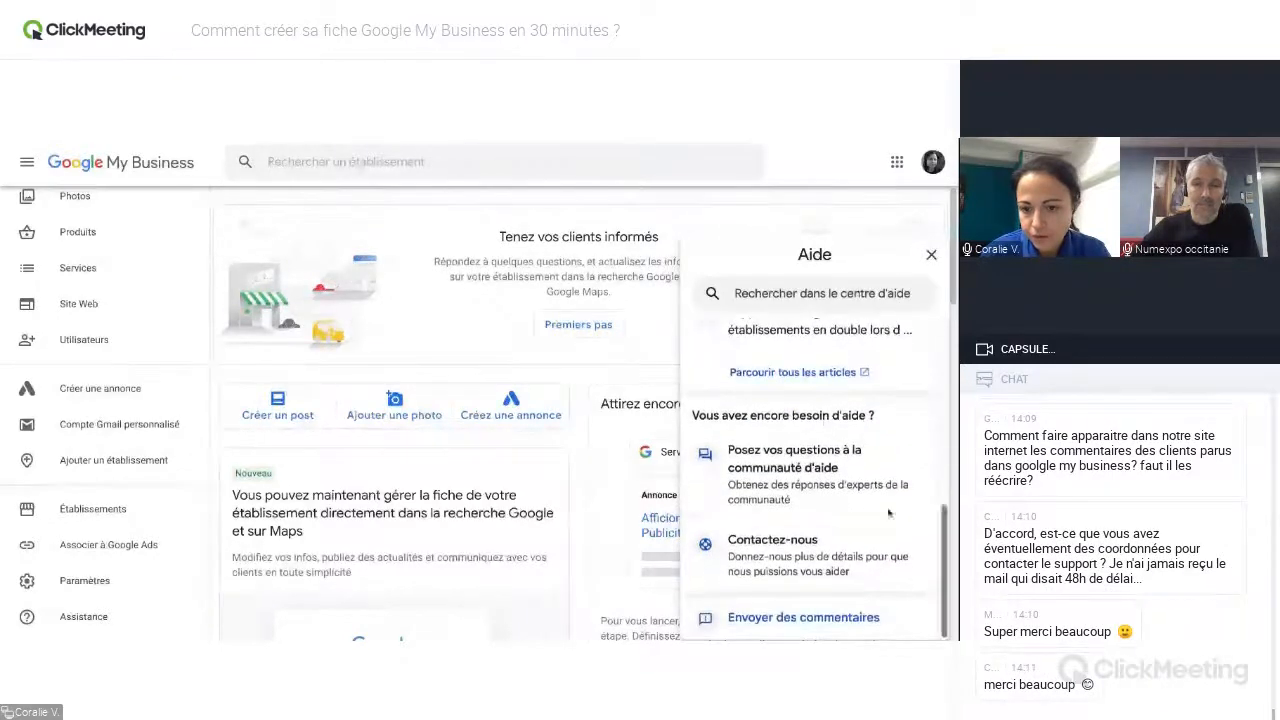
left_click(738, 567)
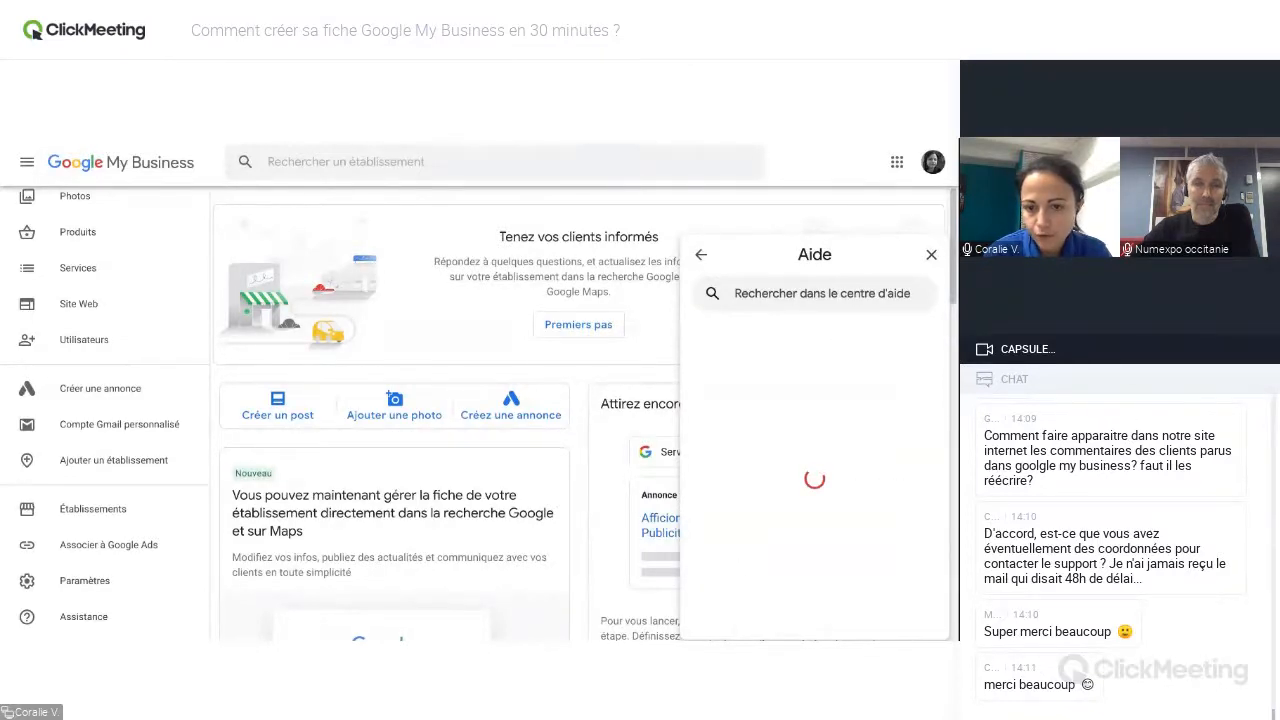
scroll(942, 393, "down", 3)
scroll(942, 393, "down", 3)
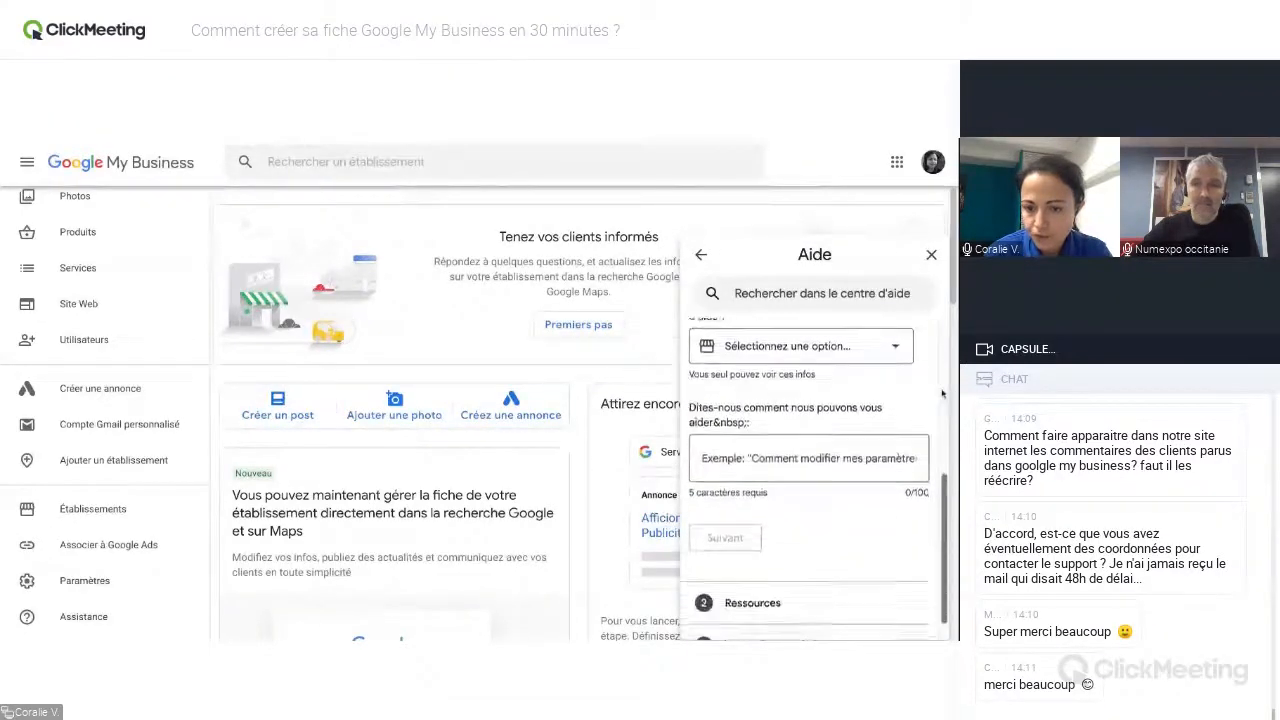
scroll(942, 393, "up", 3)
scroll(814, 480, "down", 3)
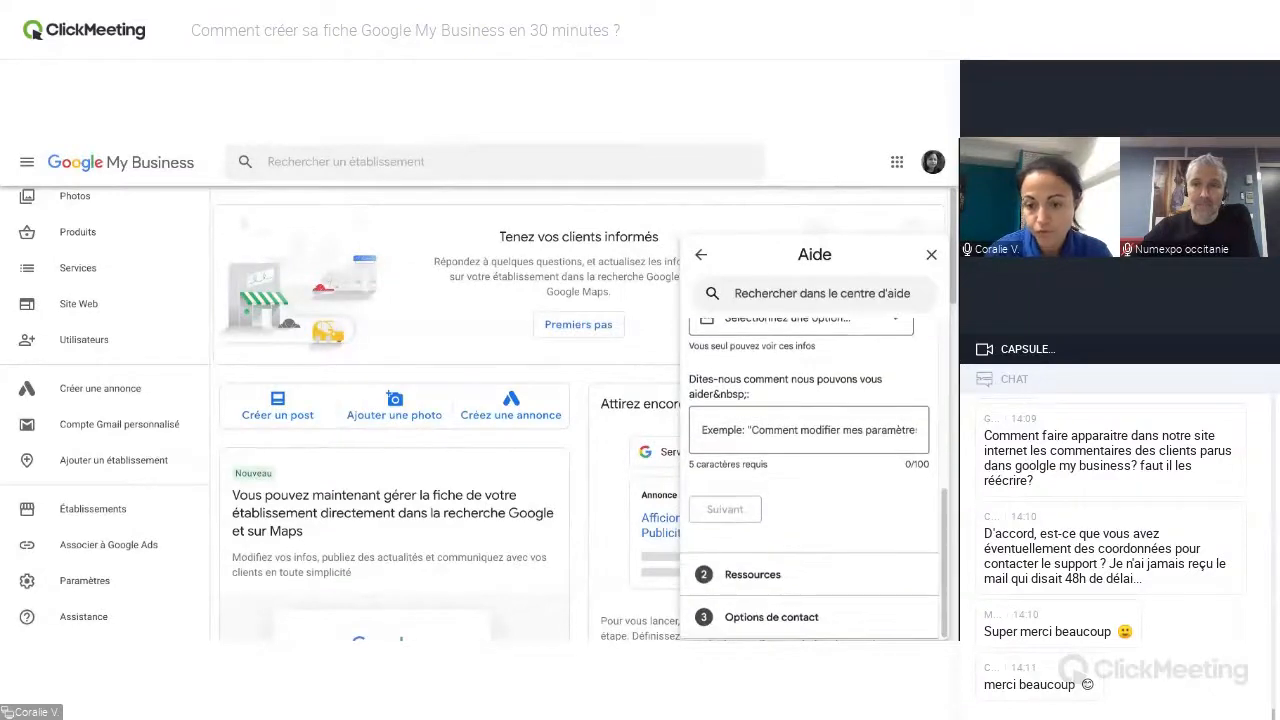